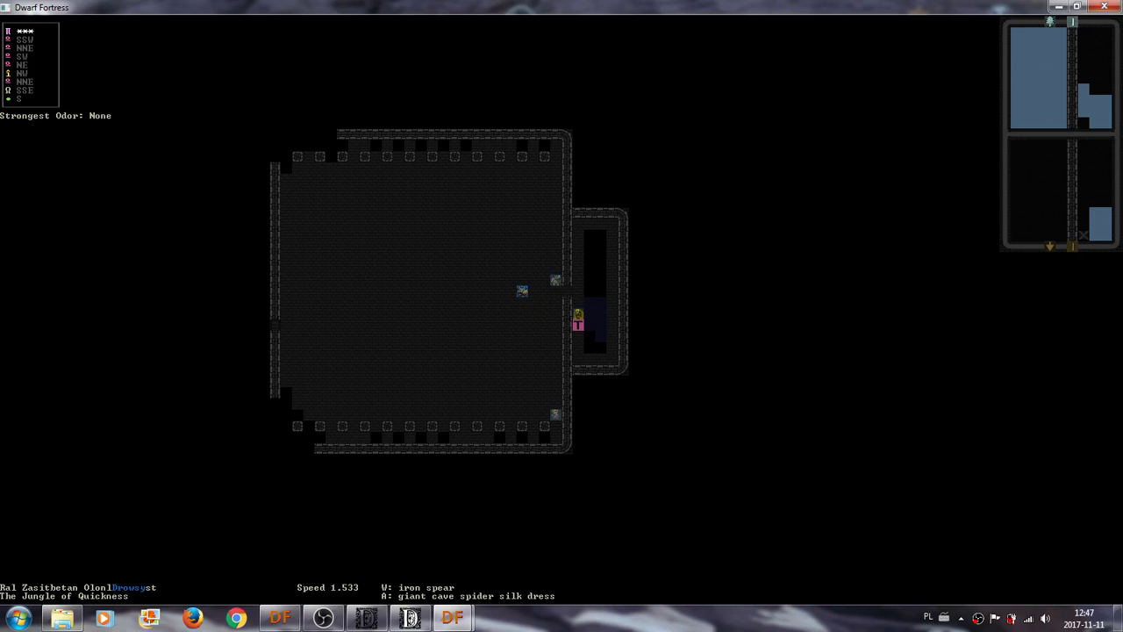
Look at the master beside the adventurer and read its worn gear and creature description.
key(l)
key(Up)
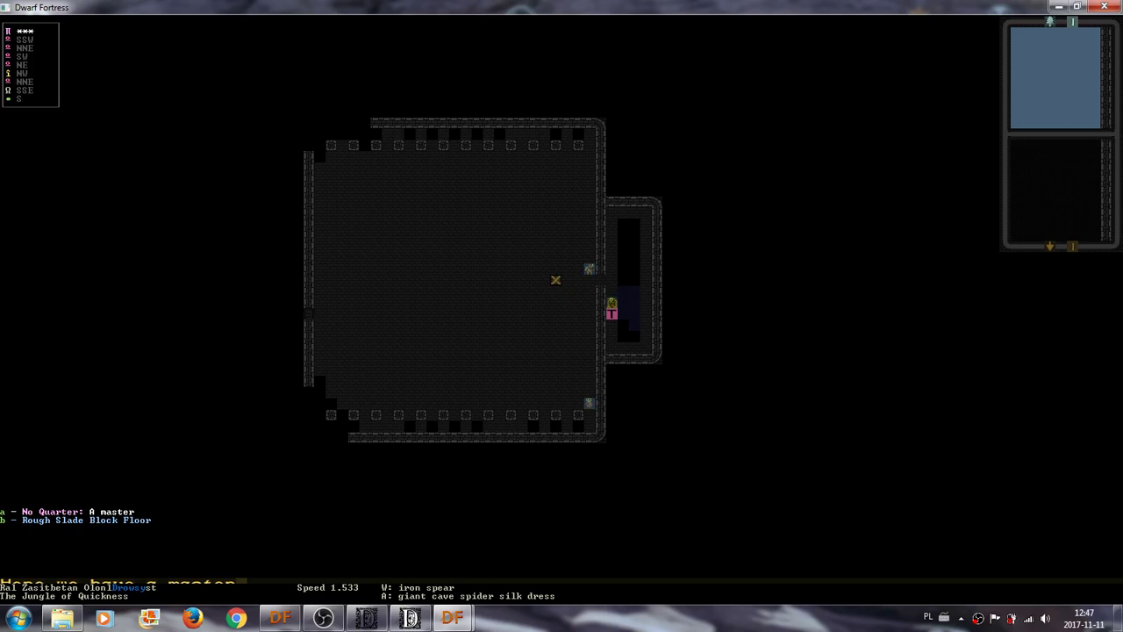
key(a)
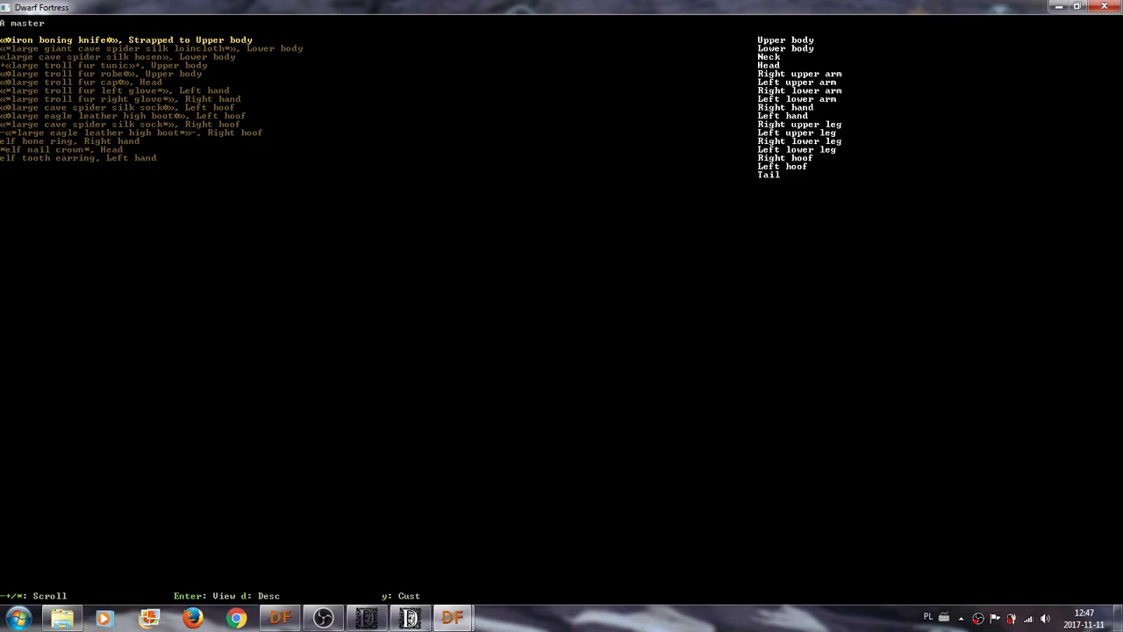
key(d)
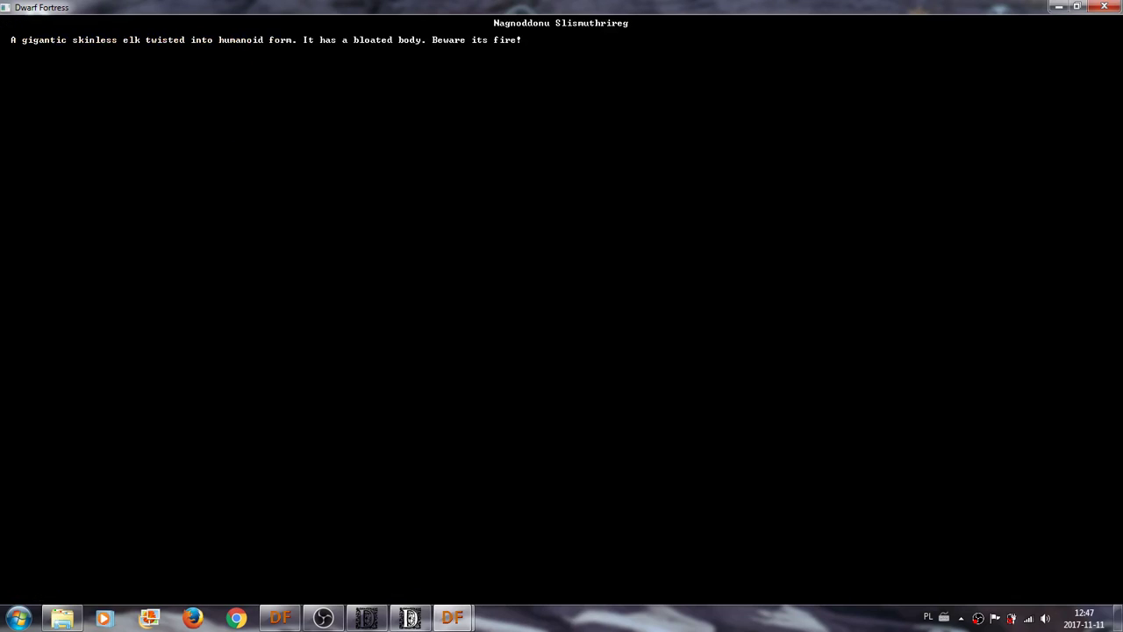
key(Escape)
key(Escape)
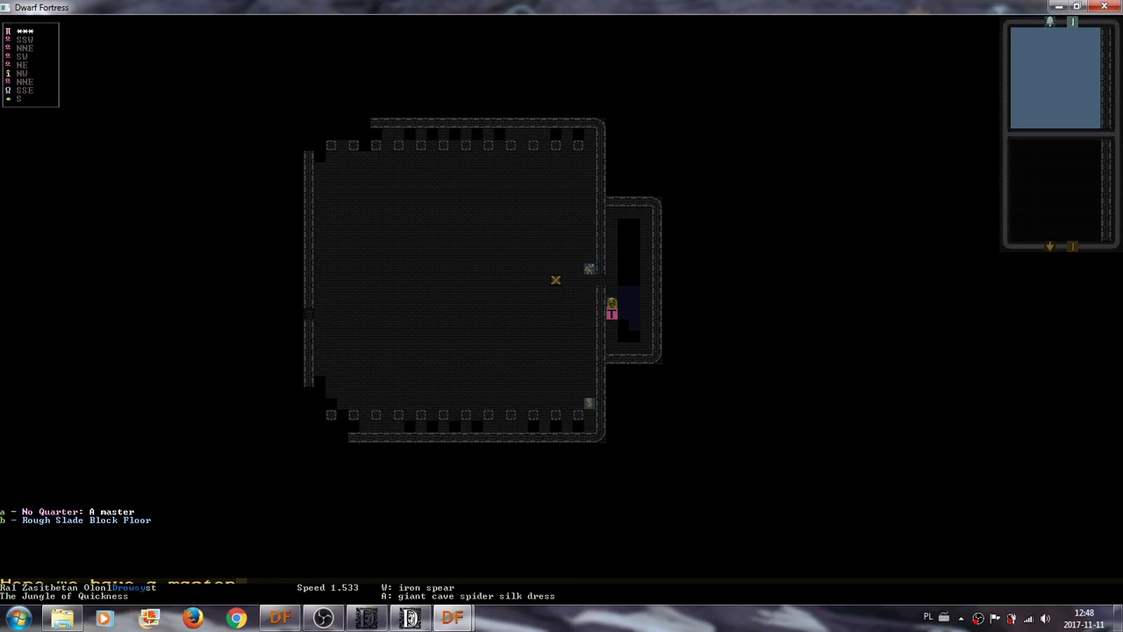
Leave look mode, wait two turns, then step right next to the master.
key(KP_9)
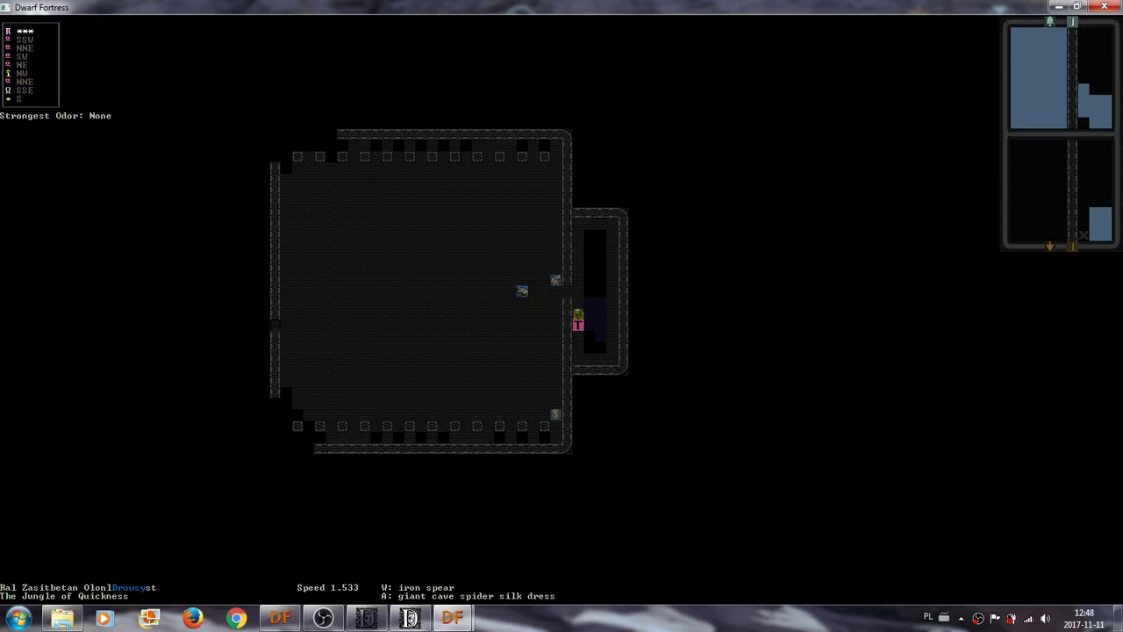
key(period)
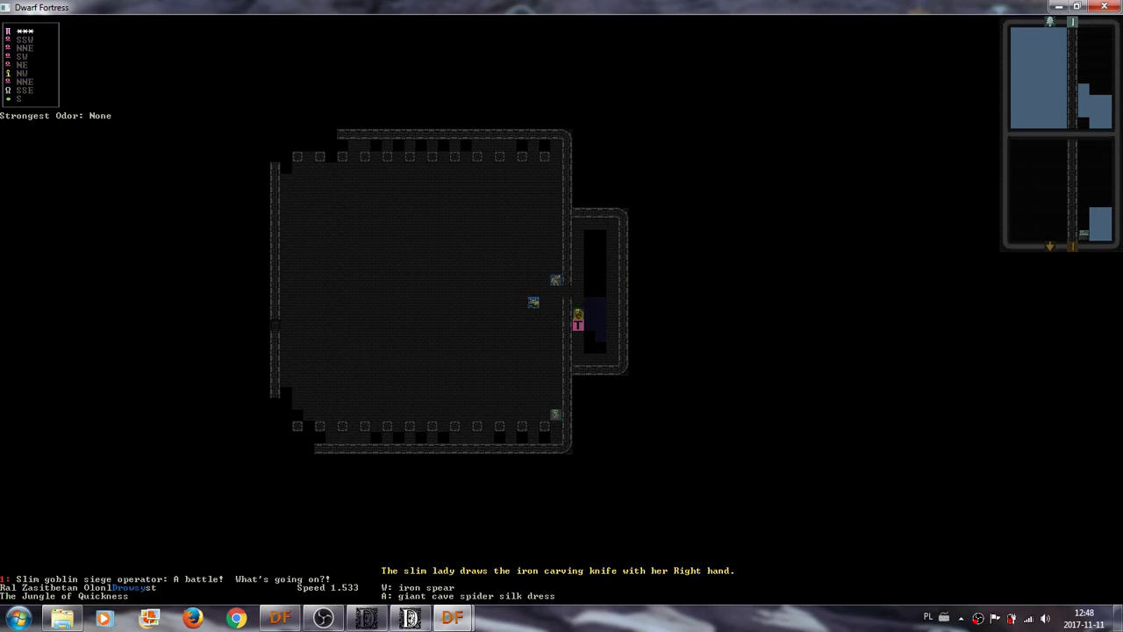
key(period)
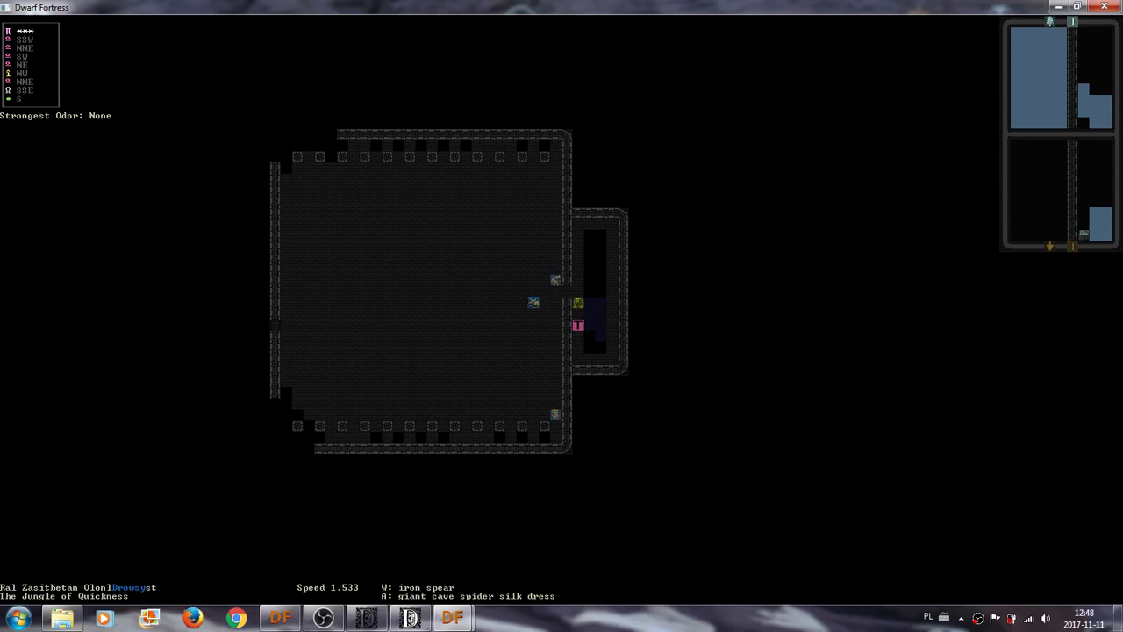
key(Right)
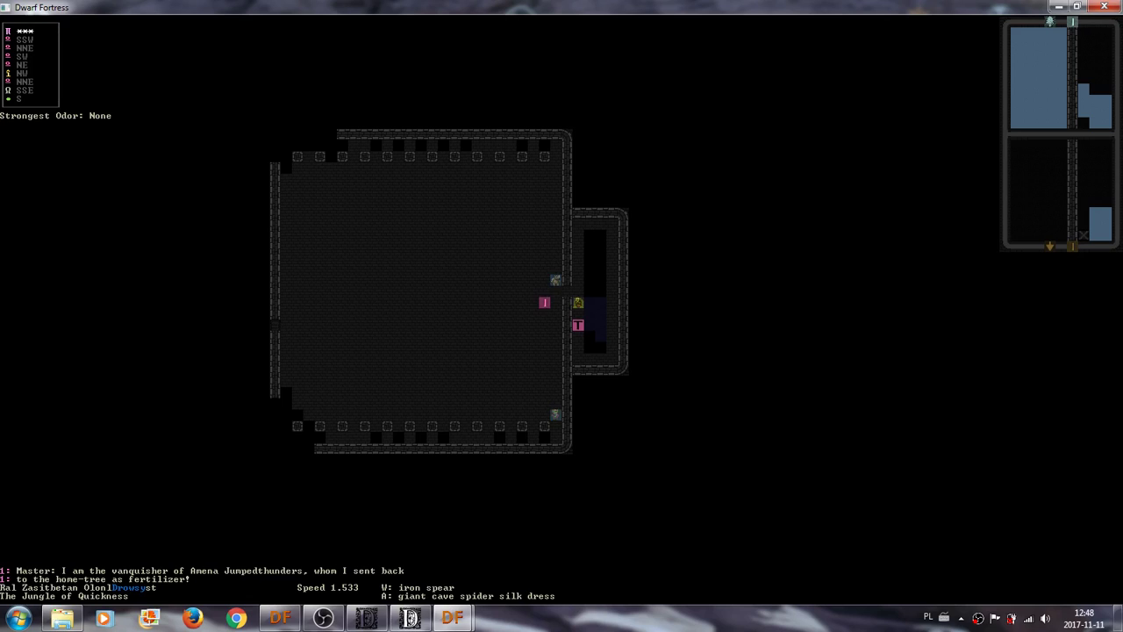
key(space)
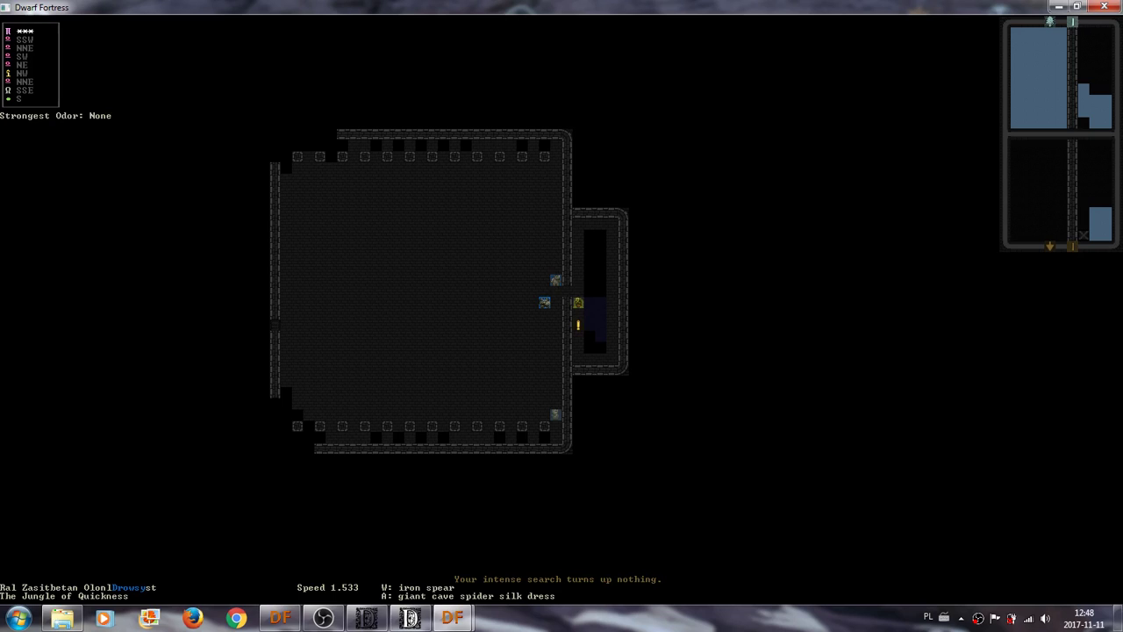
Talk to the master and brag about past violent acts.
key(k)
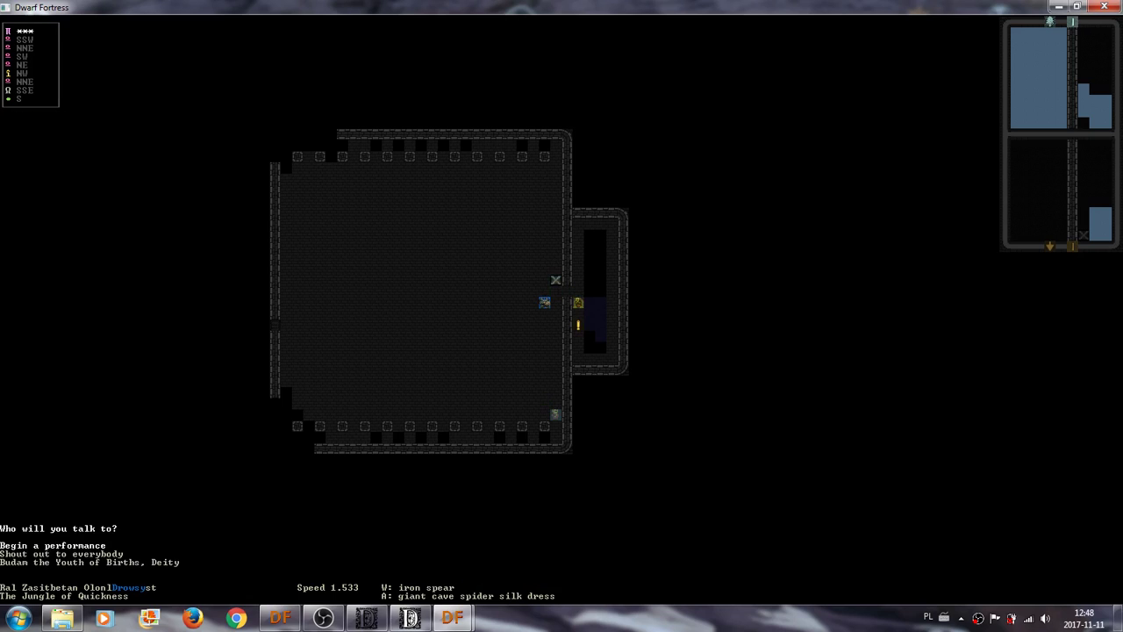
key(Return)
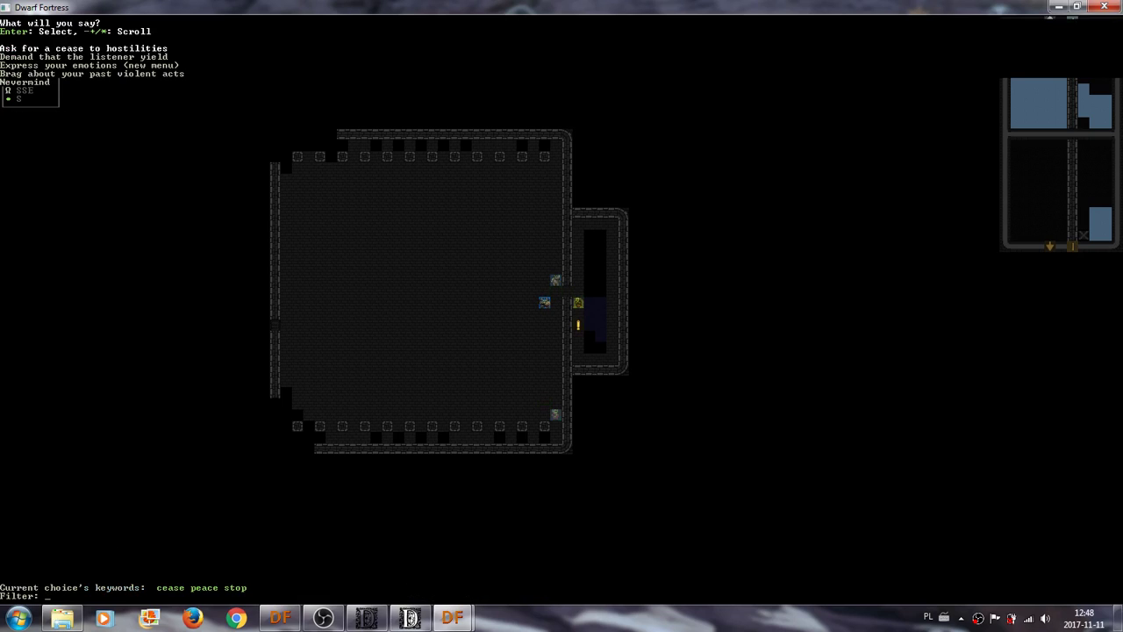
key(Down)
key(Down)
key(Return)
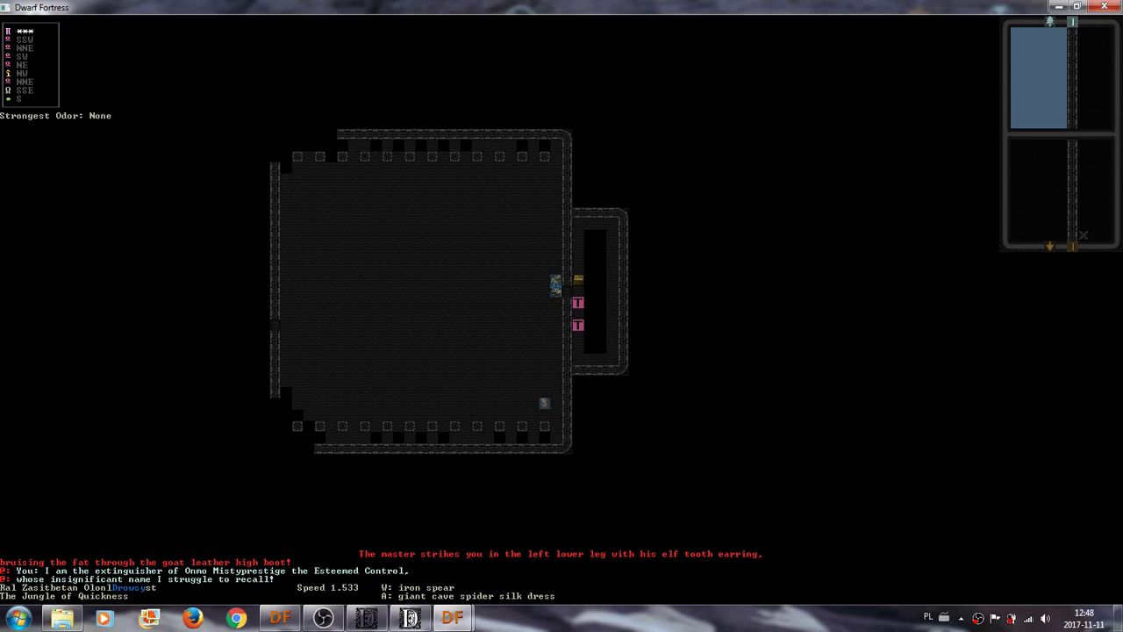
key(z)
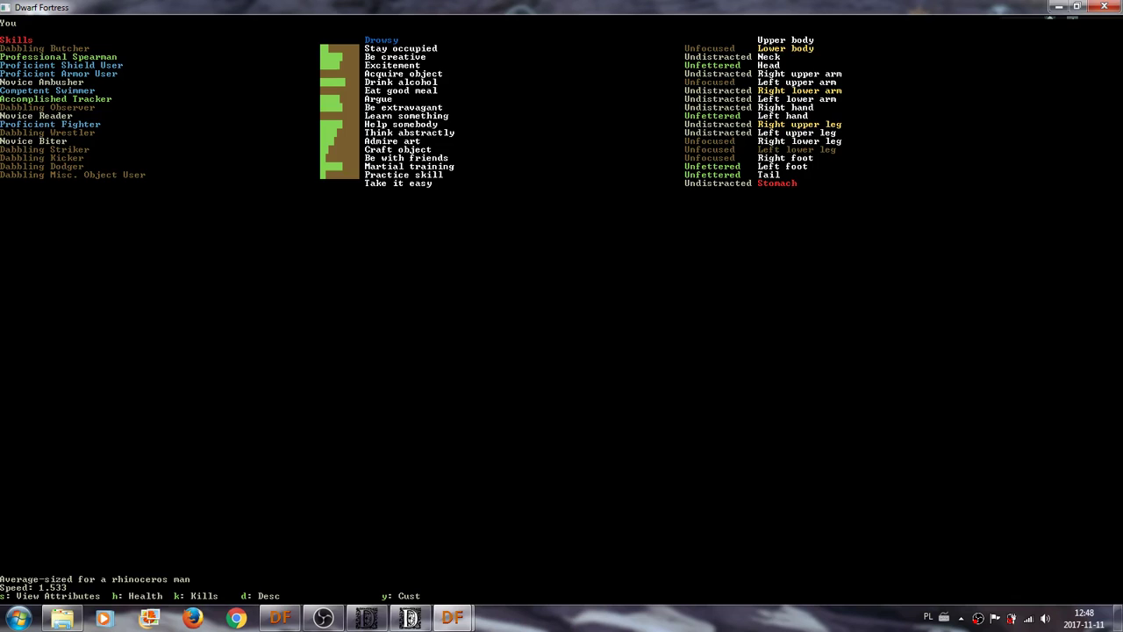
key(d)
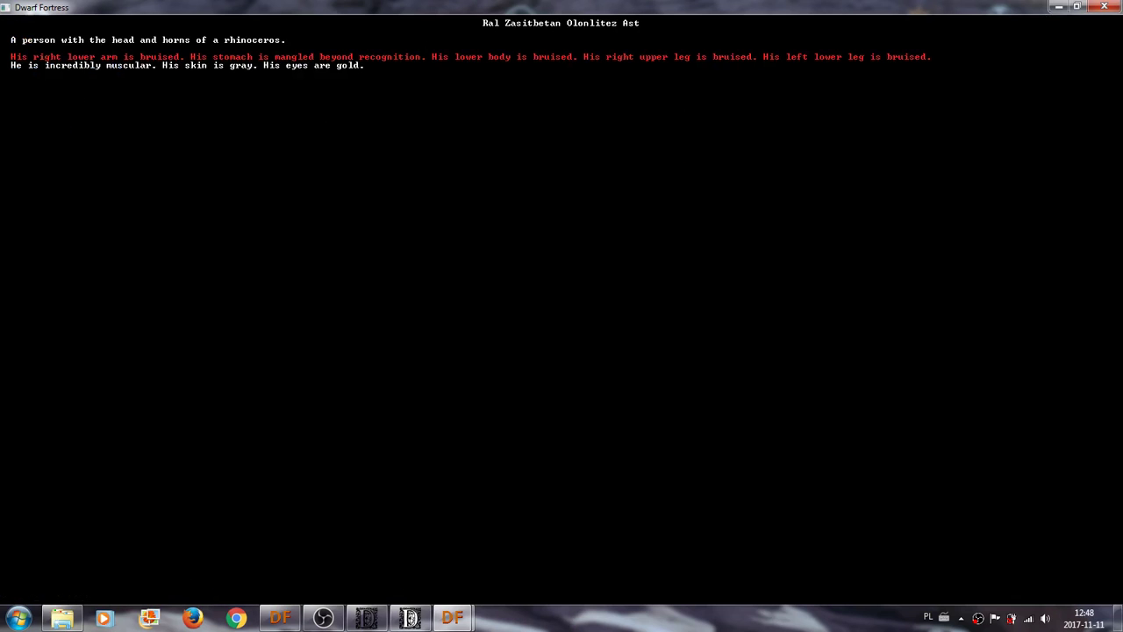
key(Escape)
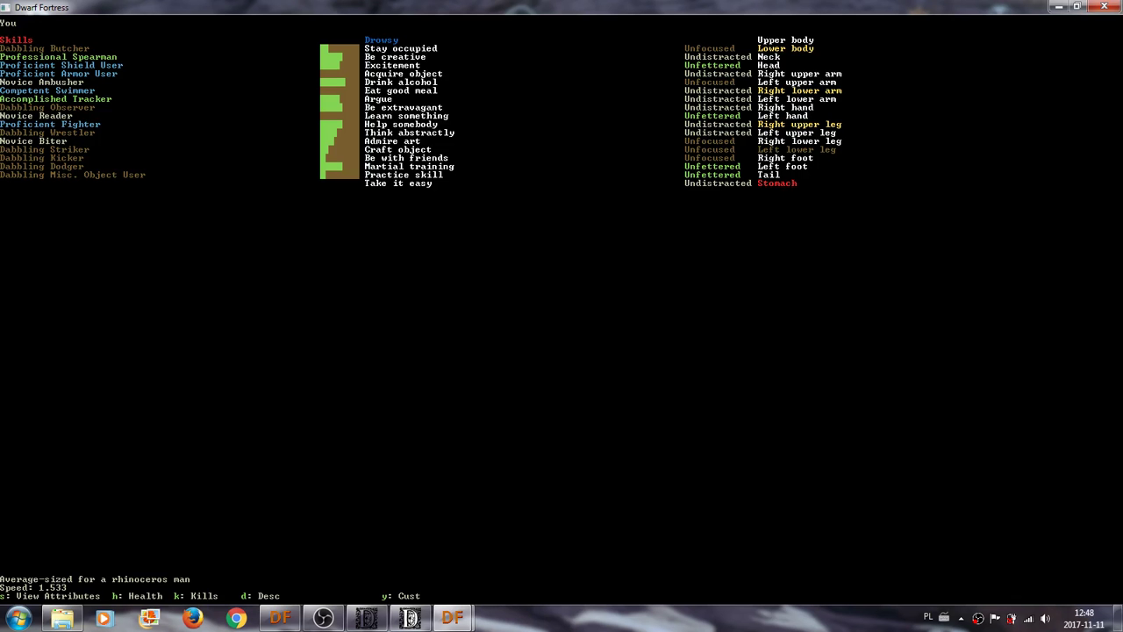
key(h)
key(6)
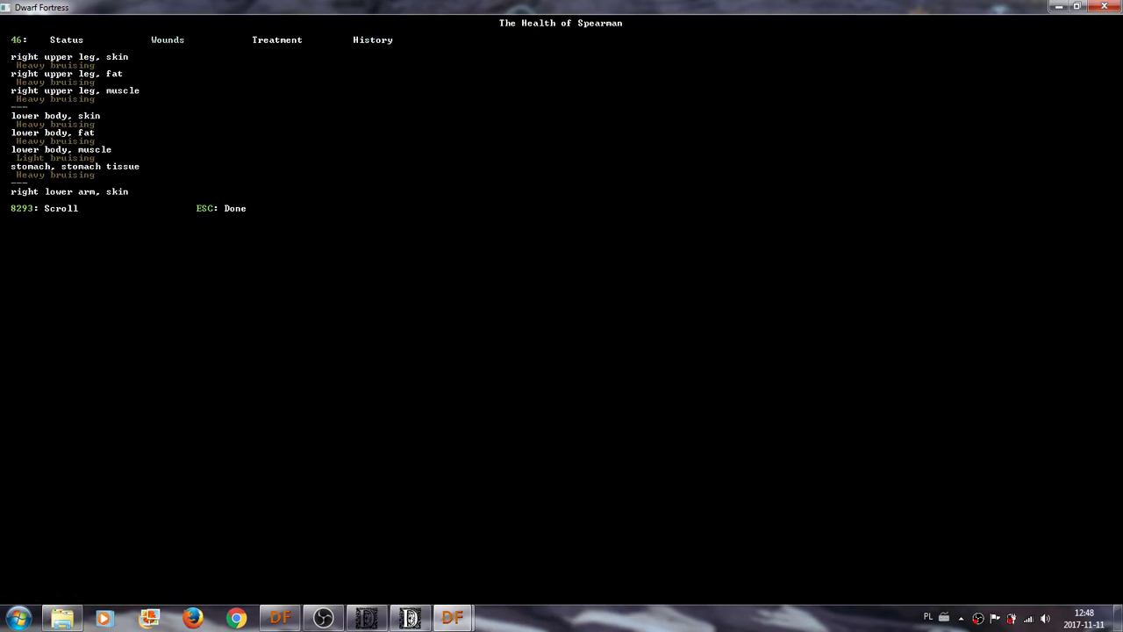
key(Escape)
key(a)
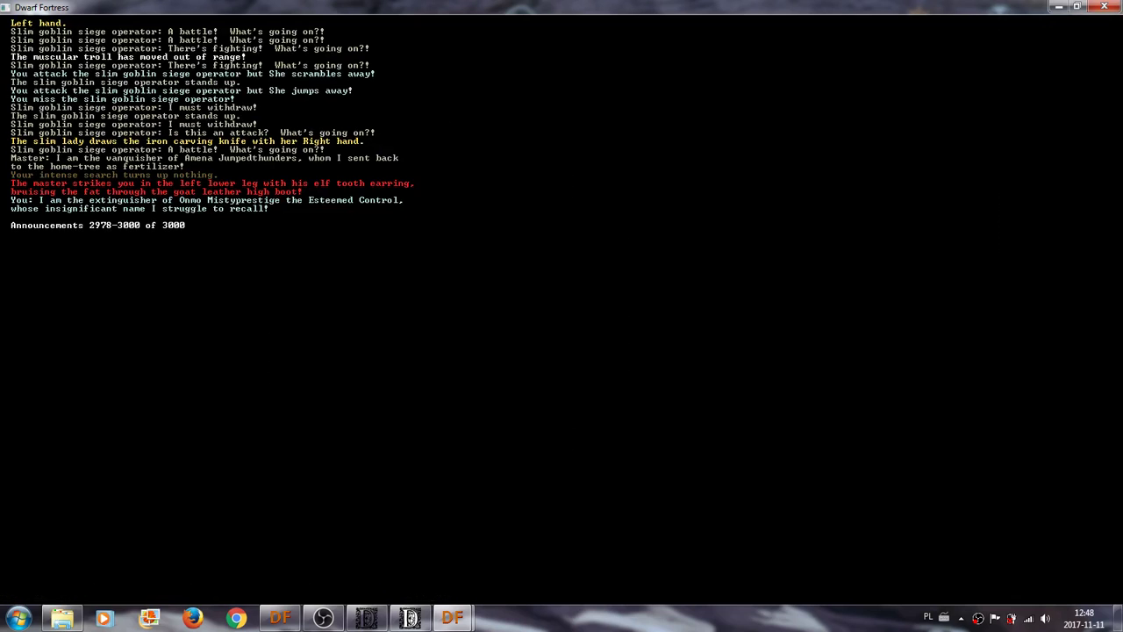
key(Escape)
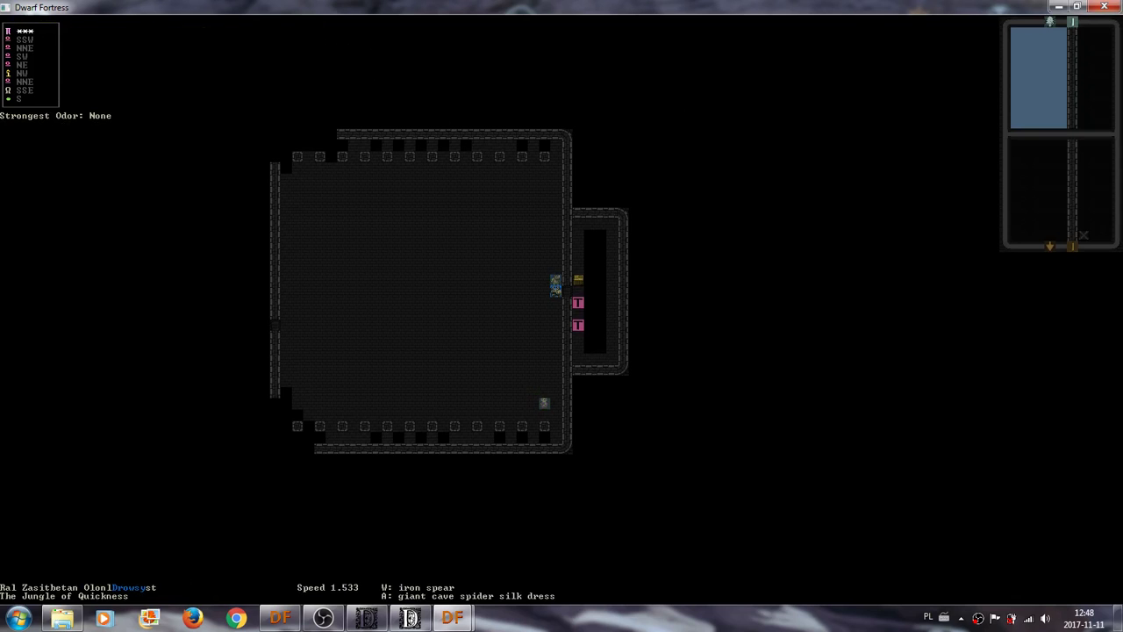
key(z)
key(h)
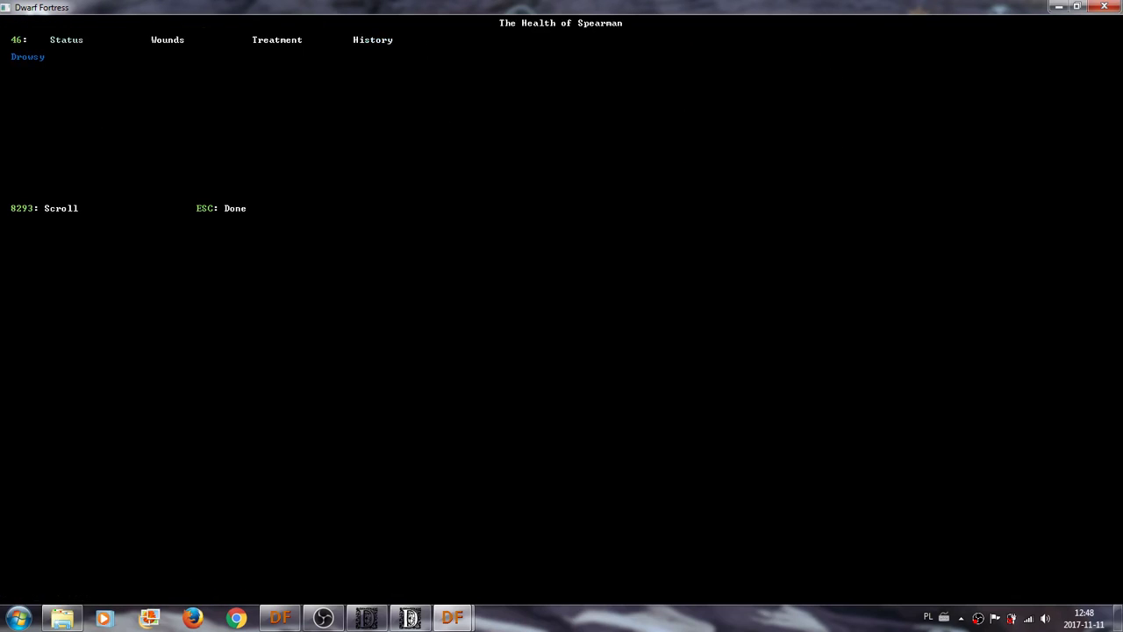
key(6)
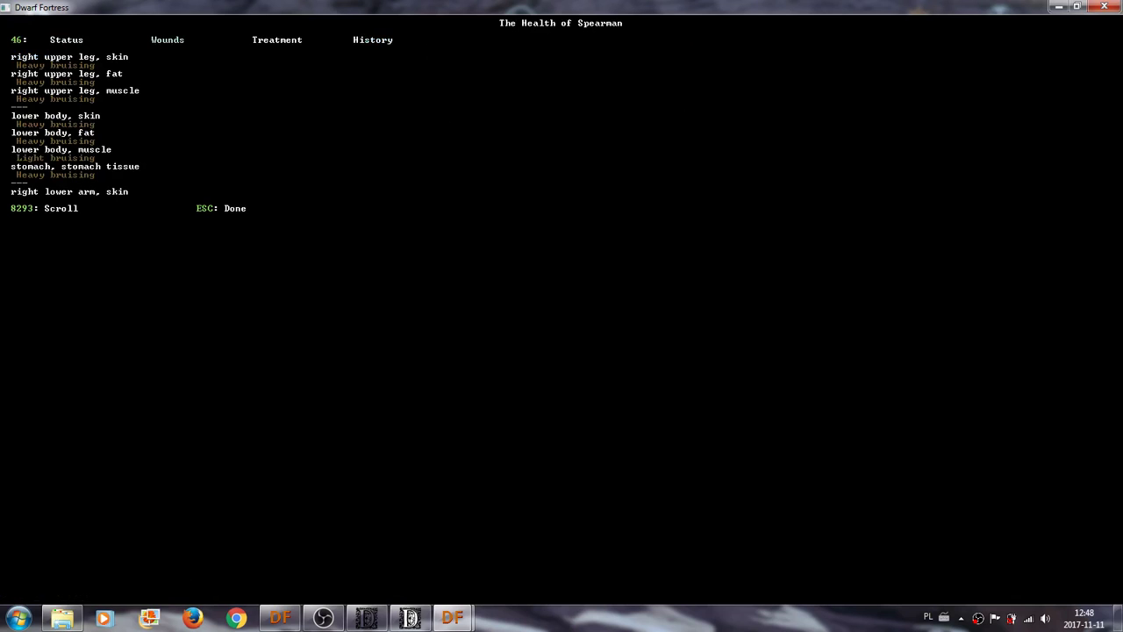
key(Down)
key(Down)
key(Down)
key(Down)
key(Down)
key(Down)
key(Down)
key(Down)
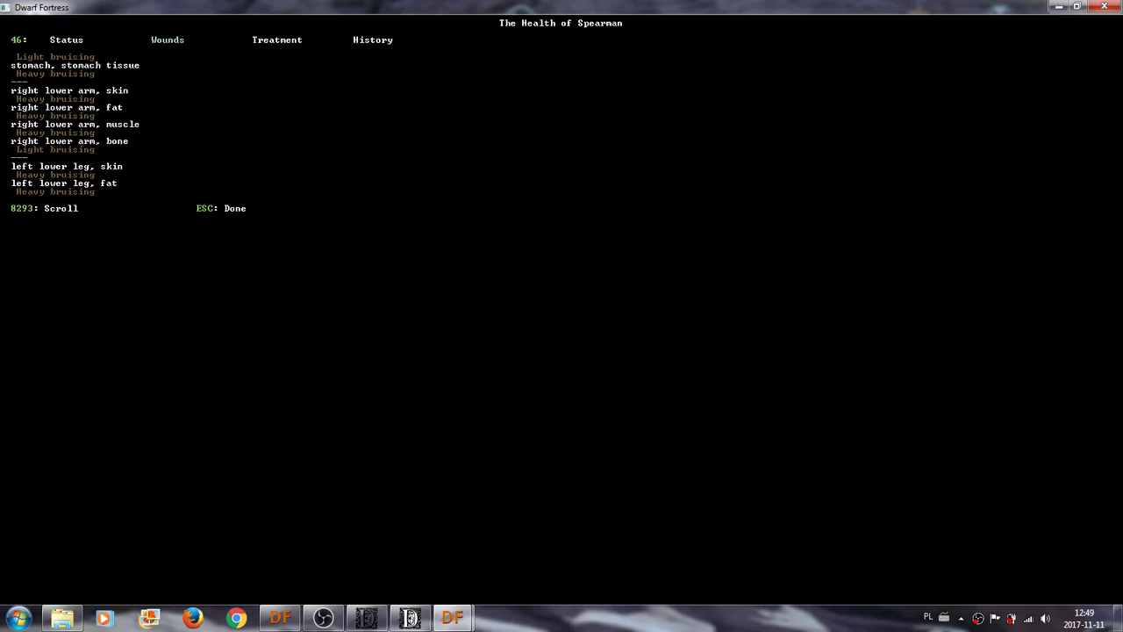
key(Escape)
key(a)
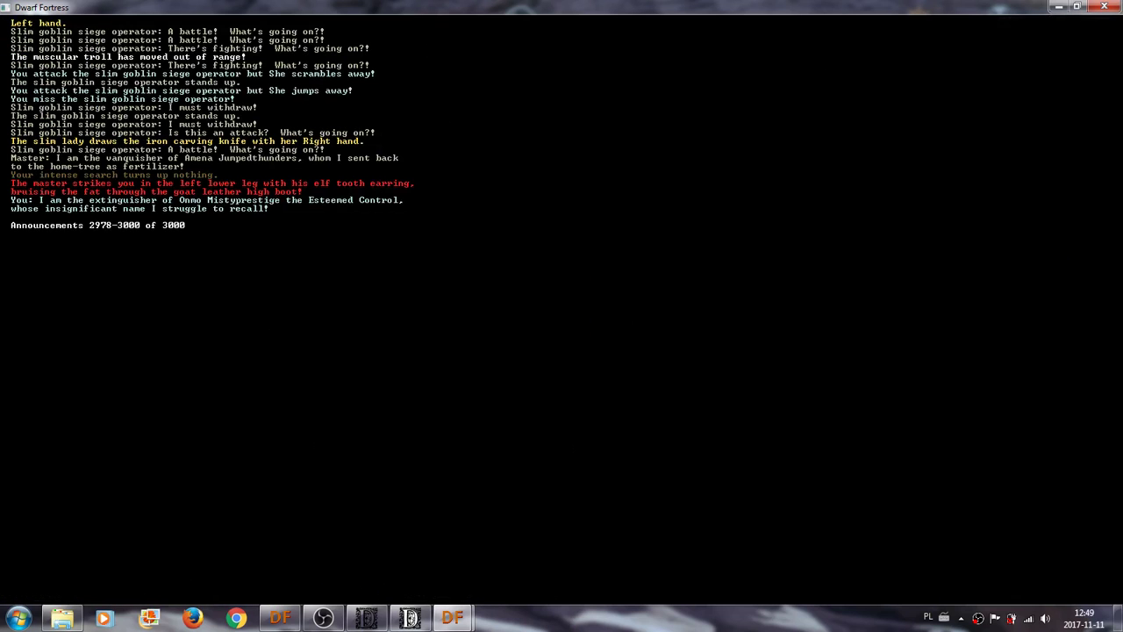
key(Escape)
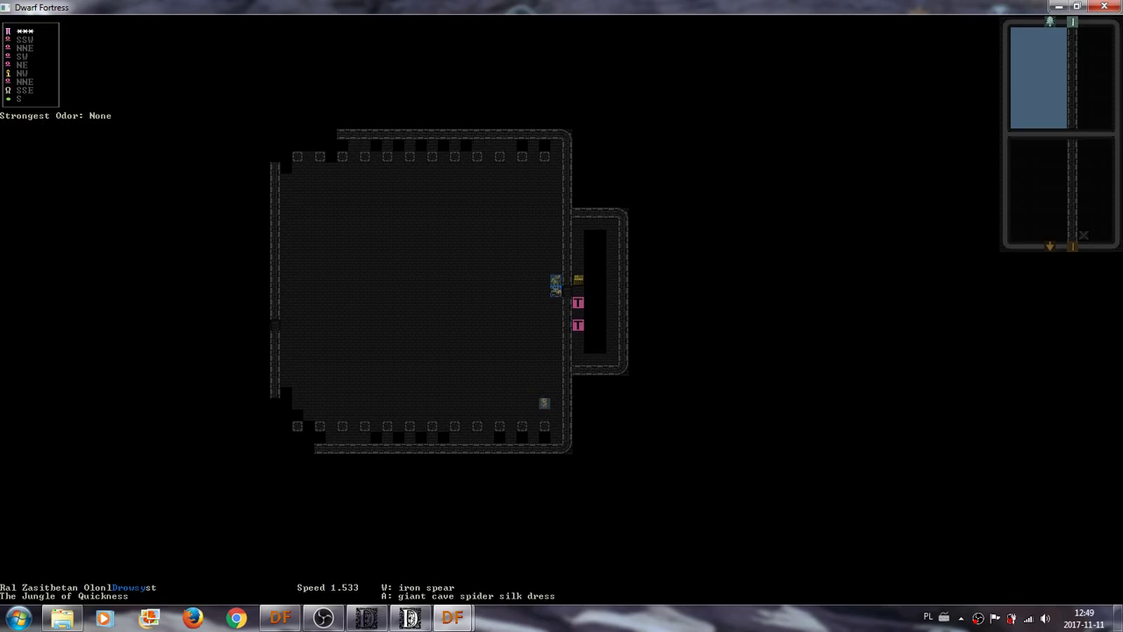
key(i)
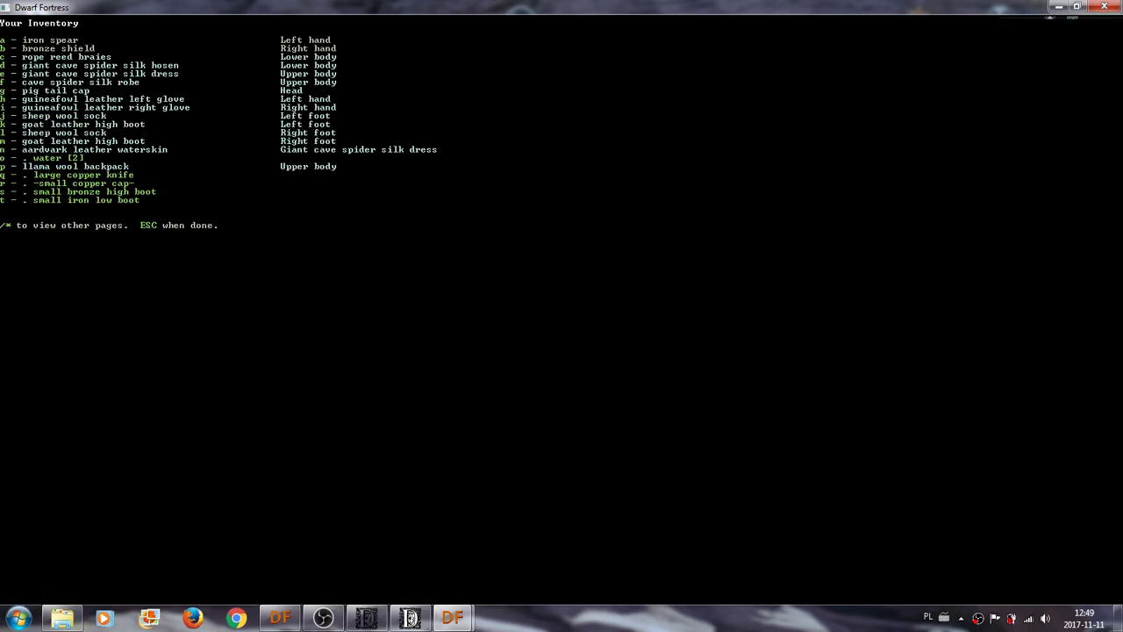
key(Escape)
key(z)
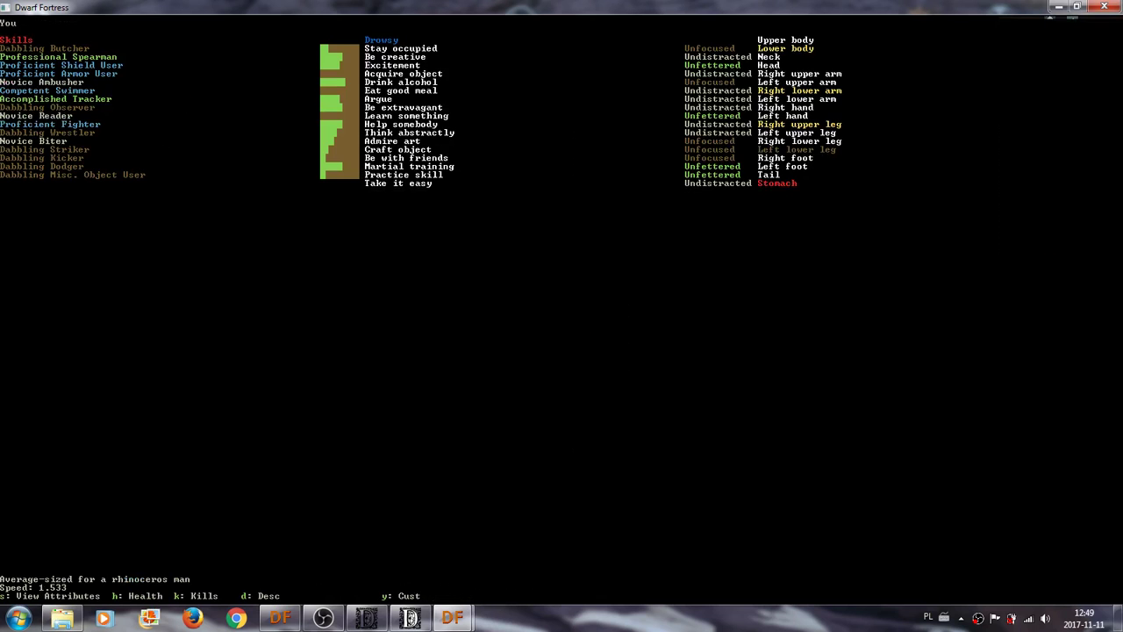
key(Escape)
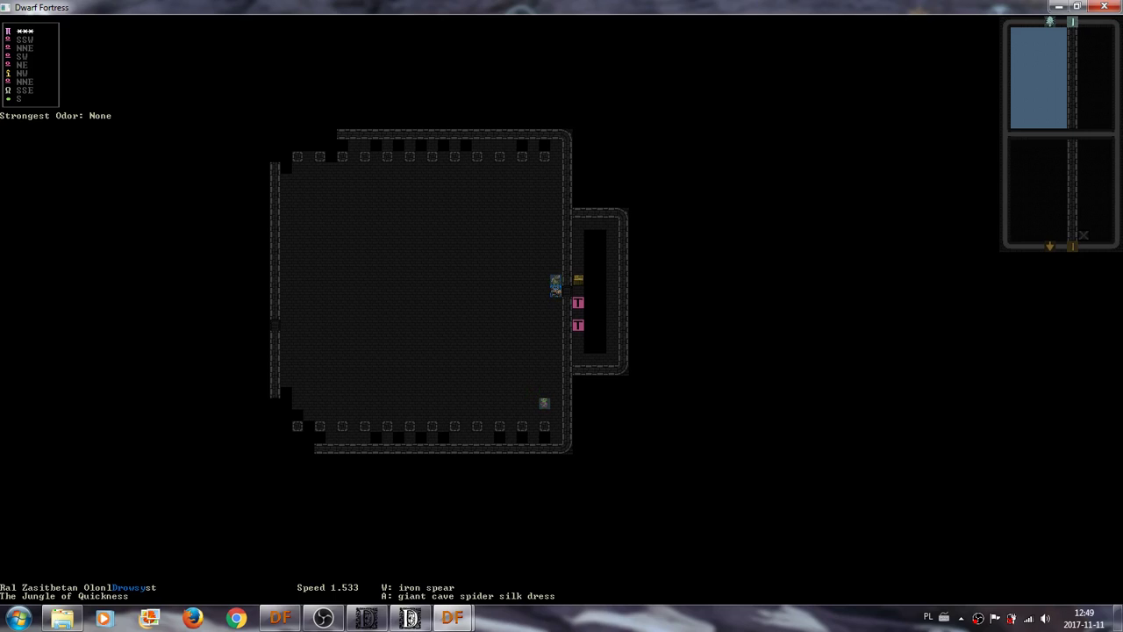
Block the master's incoming blow, then move one tile north.
key(A)
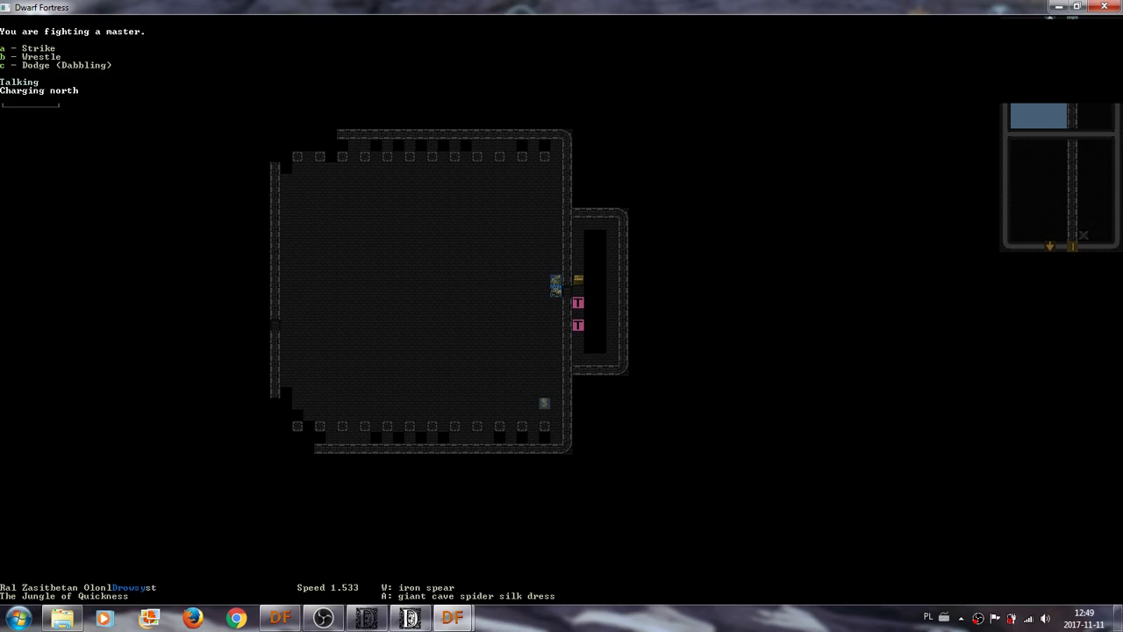
key(Escape)
key(A)
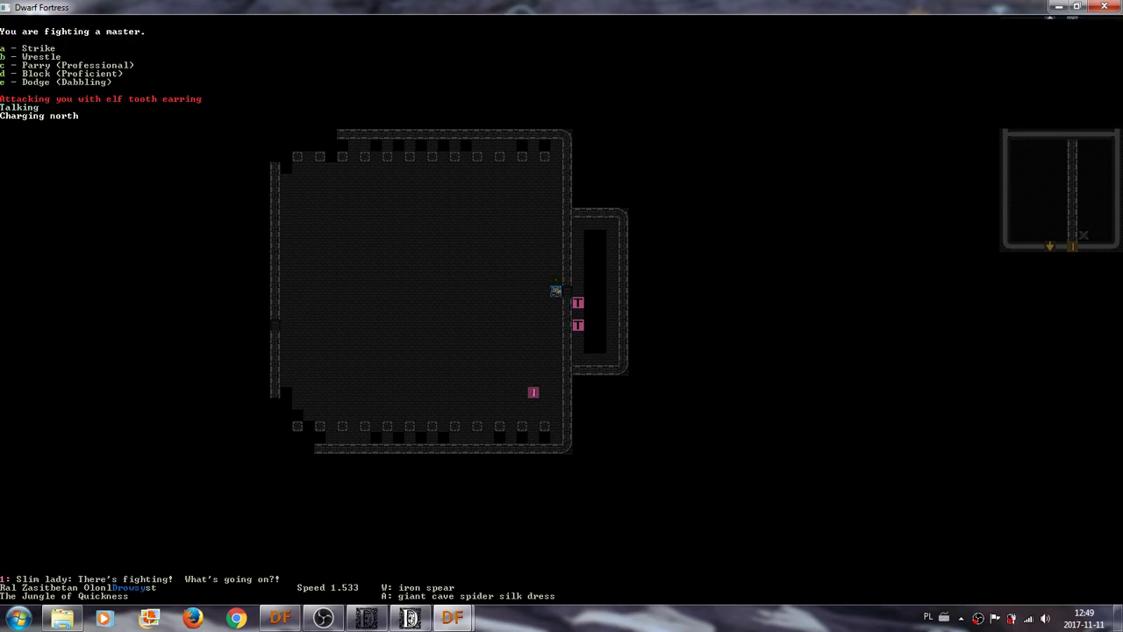
key(d)
key(Return)
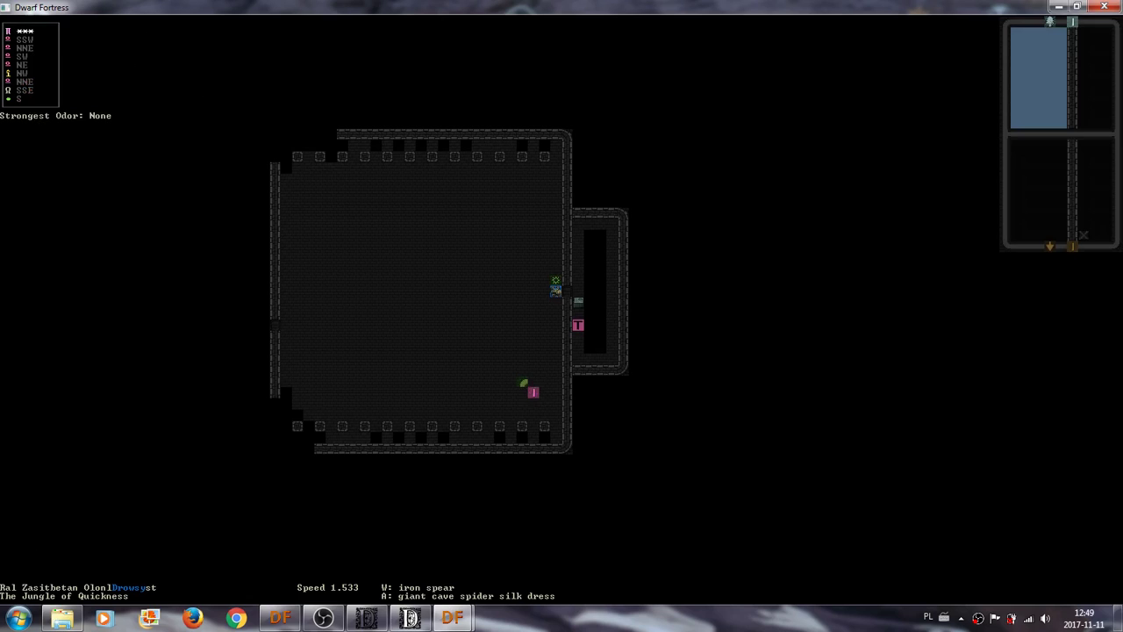
key(Up)
key(Up)
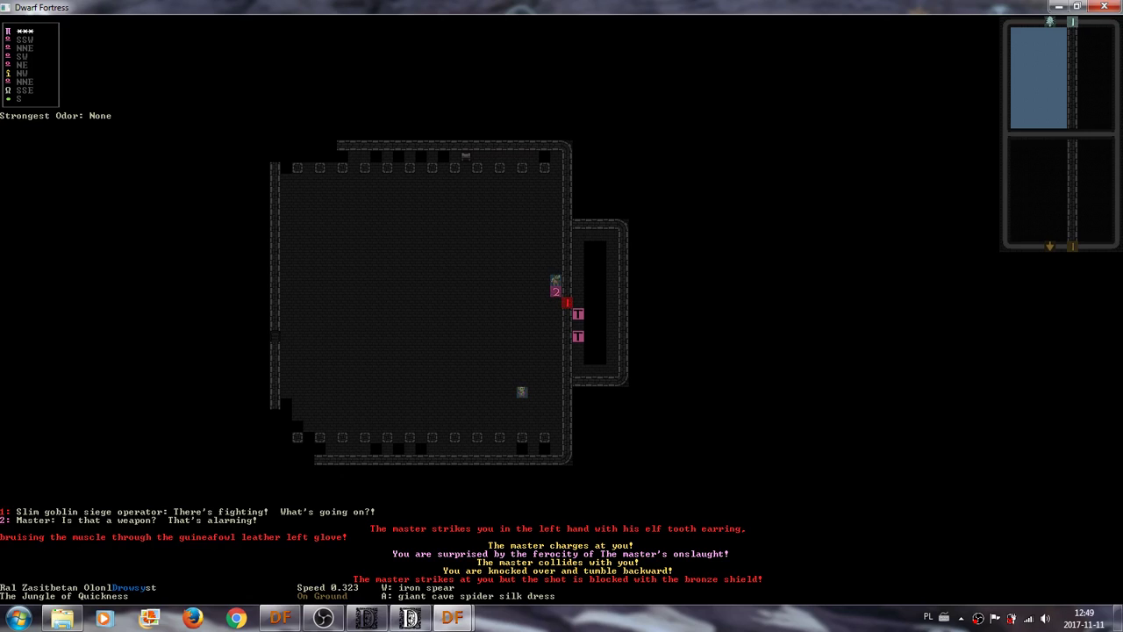
Clear the combat messages and block the elf tooth earring strike with the bronze shield.
key(Return)
key(s)
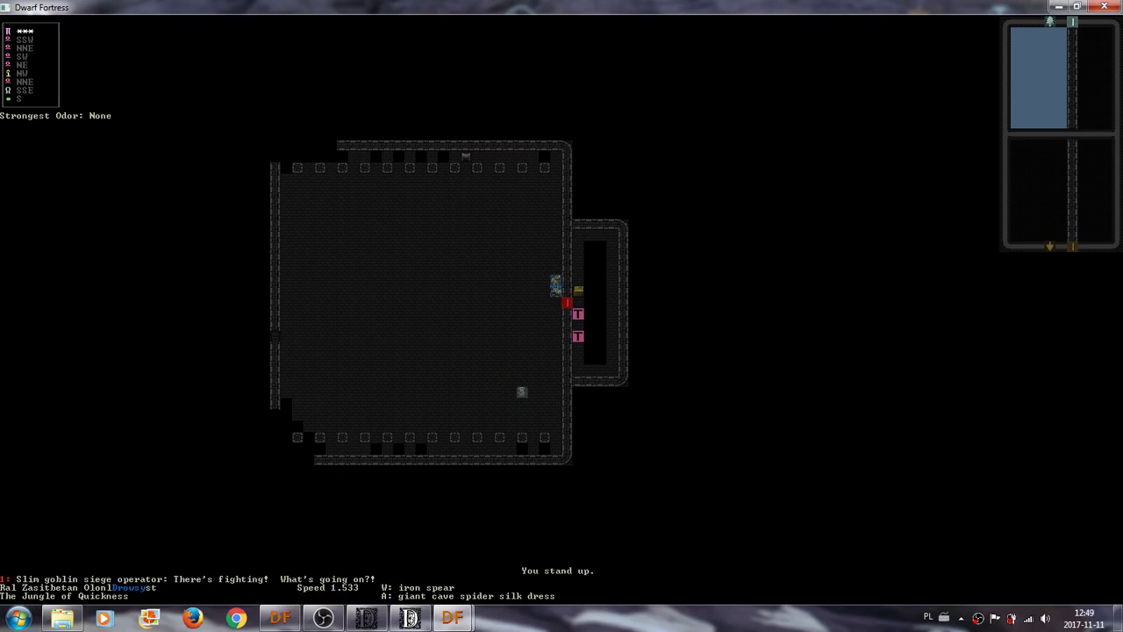
key(shift+a)
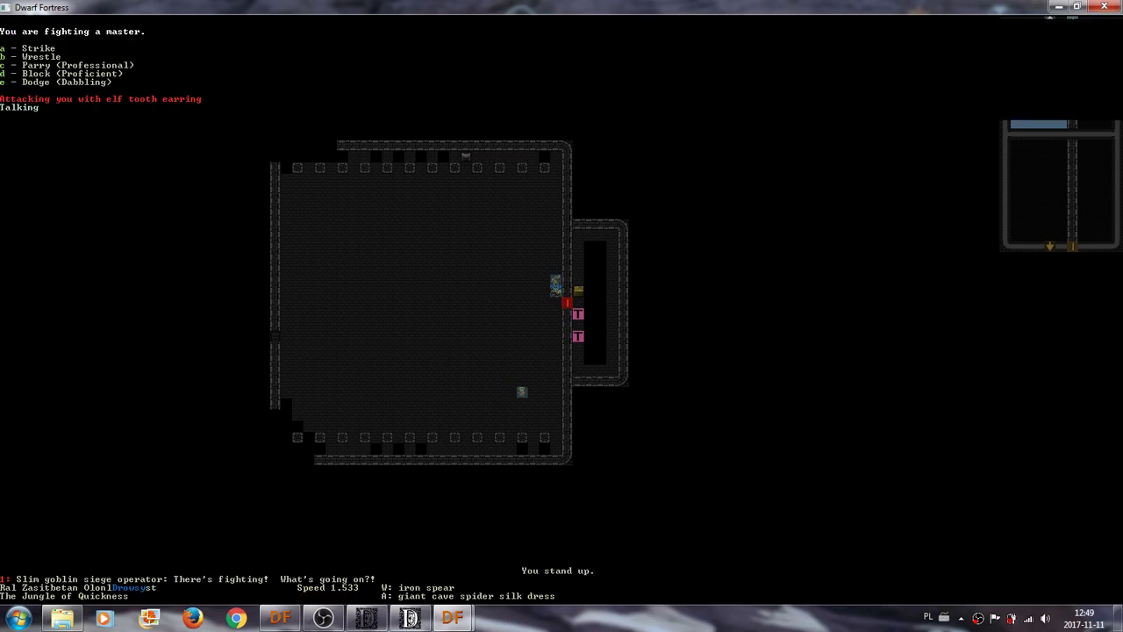
key(d)
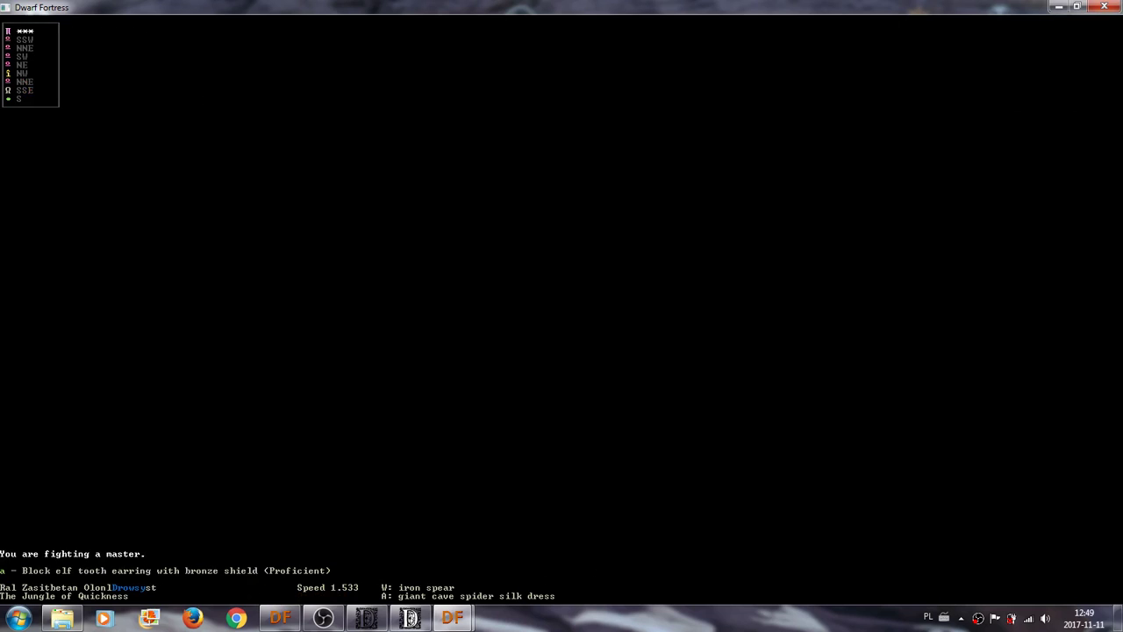
key(a)
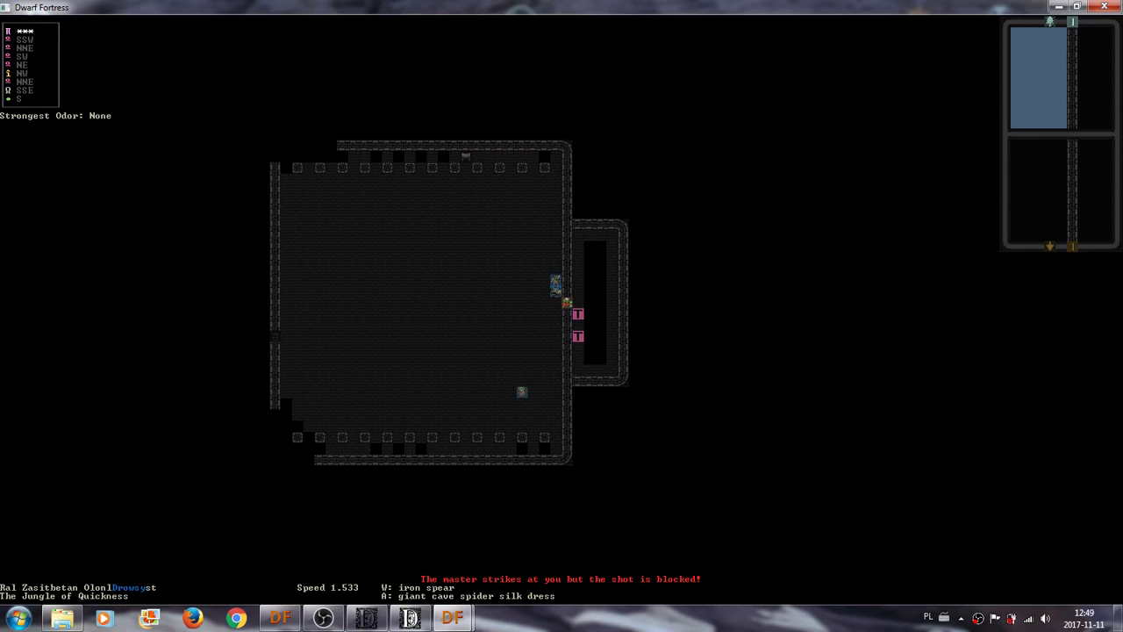
Check the adventurer's status screen, then the combat announcements log.
key(z)
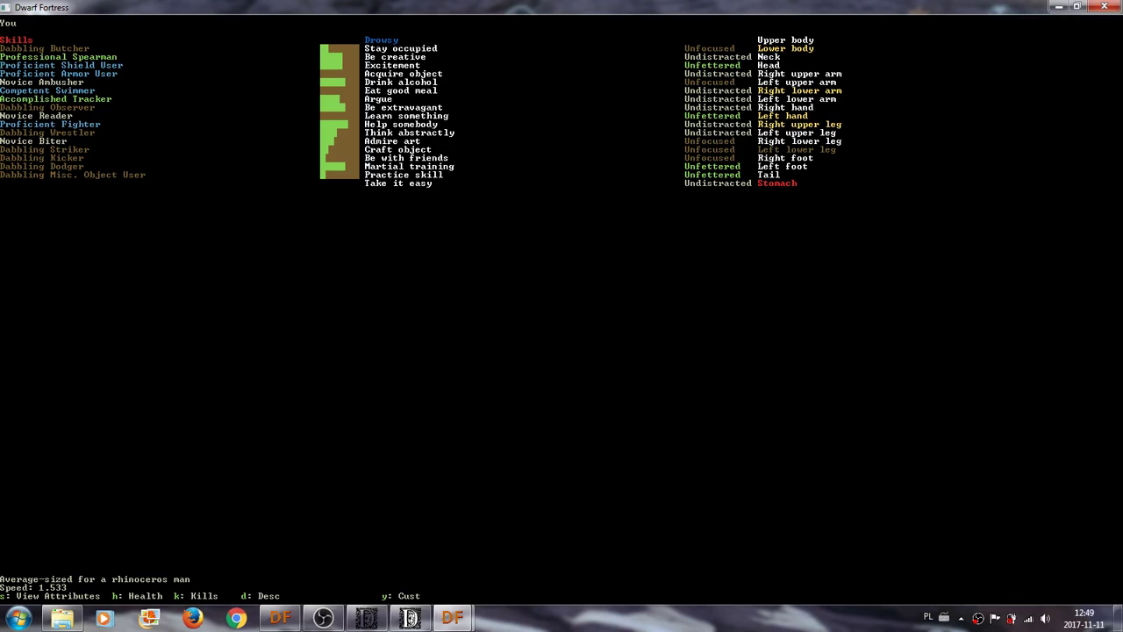
key(Escape)
key(a)
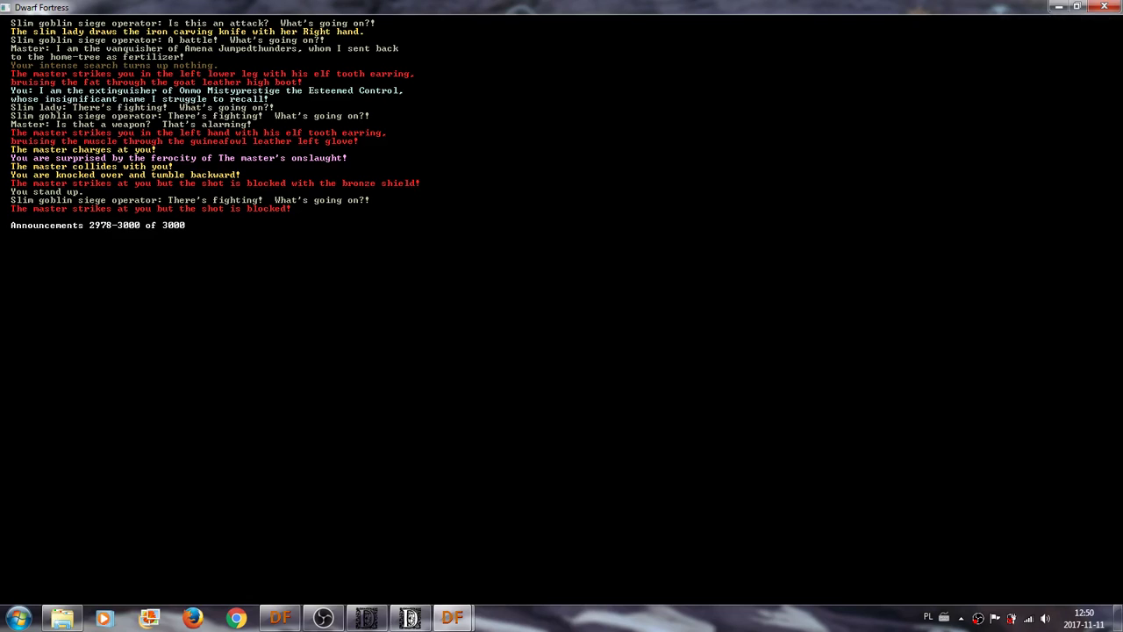
Make a quick spear attack aimed at the master's right hoof.
key(Escape)
key(shift+a)
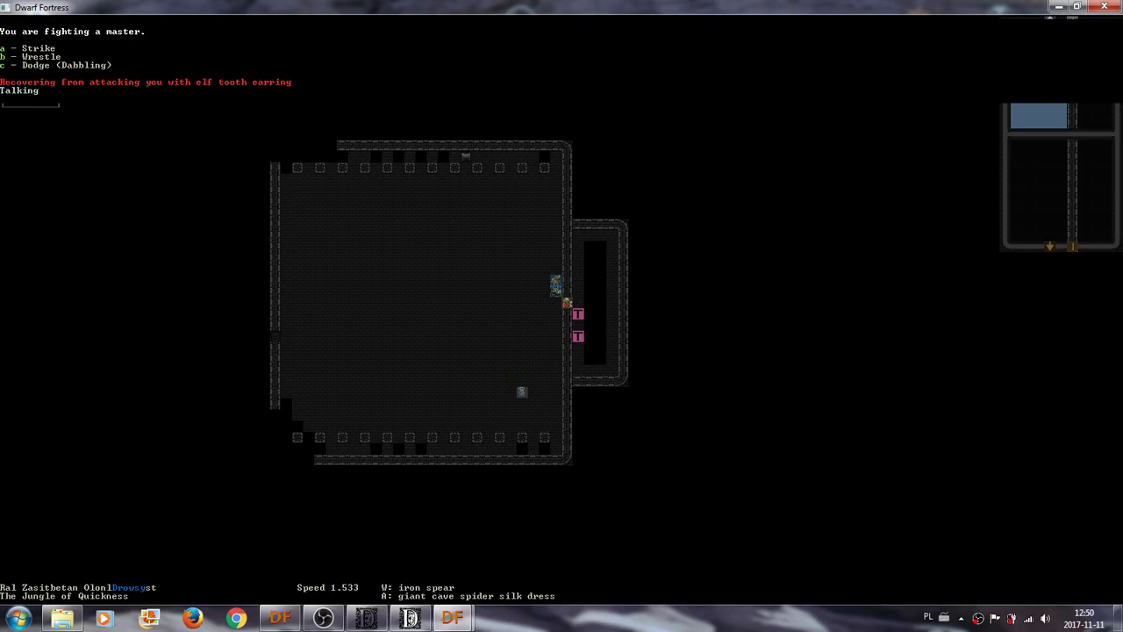
key(a)
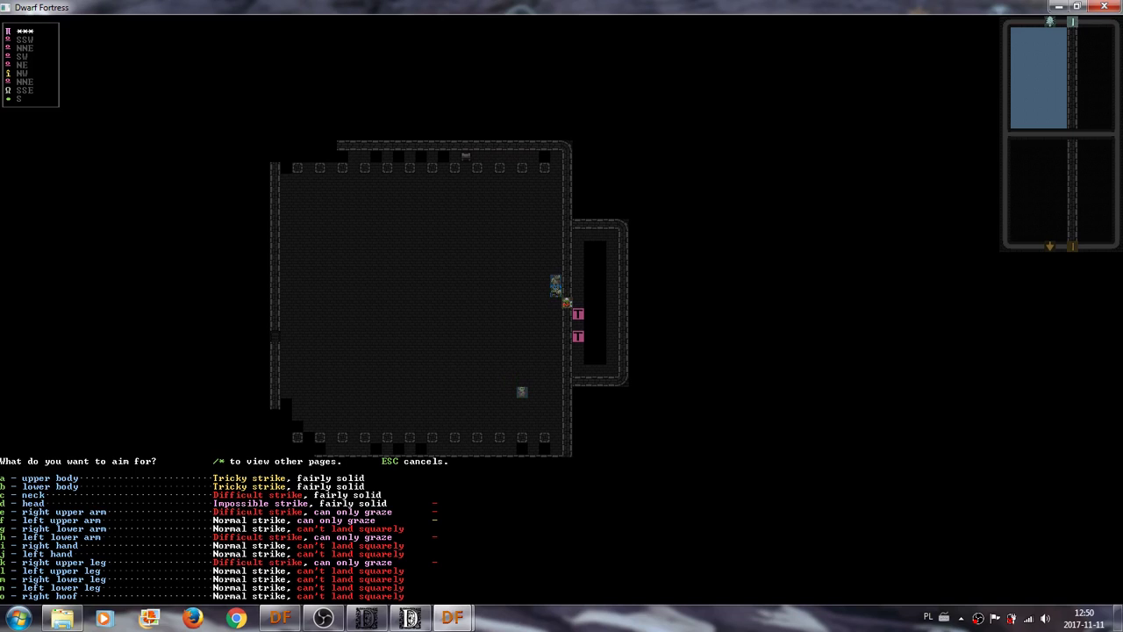
key(plus)
key(minus)
key(plus)
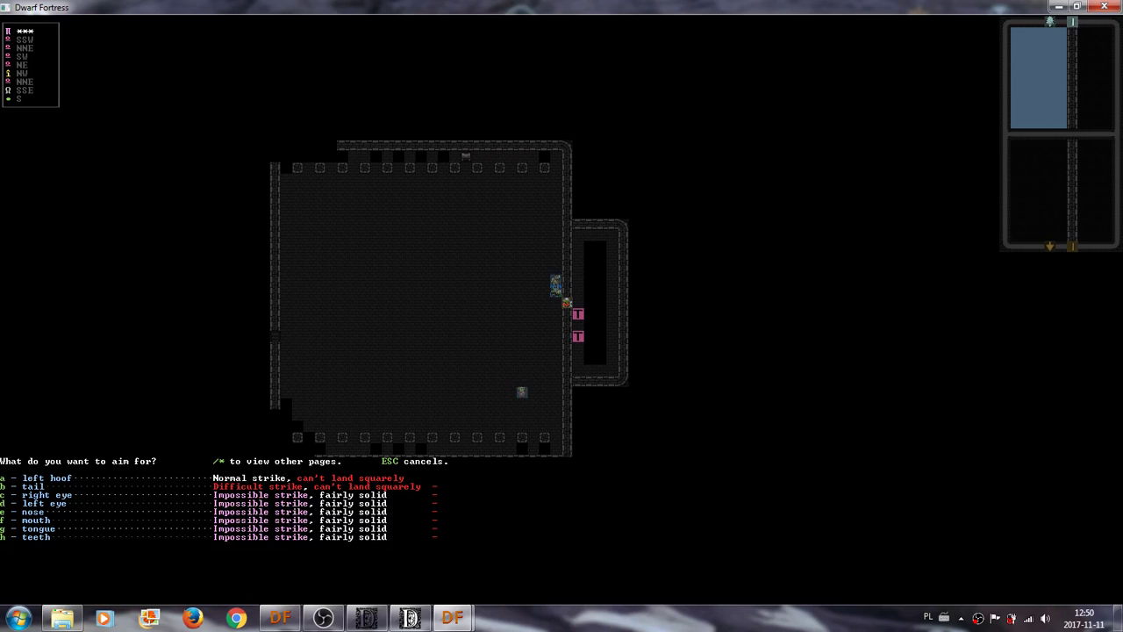
key(minus)
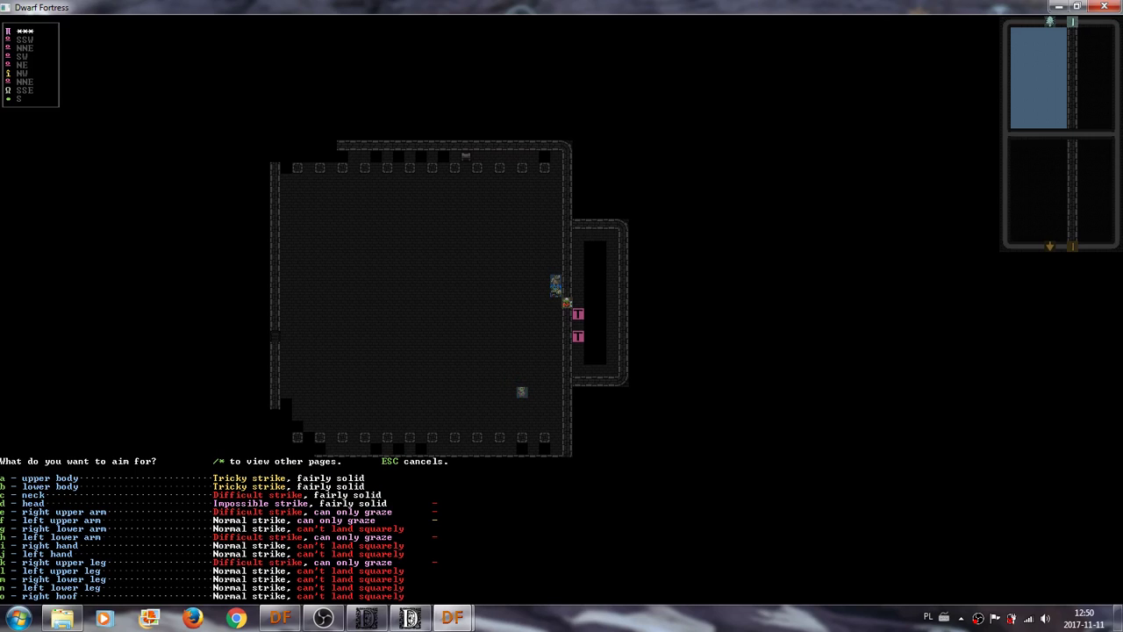
key(o)
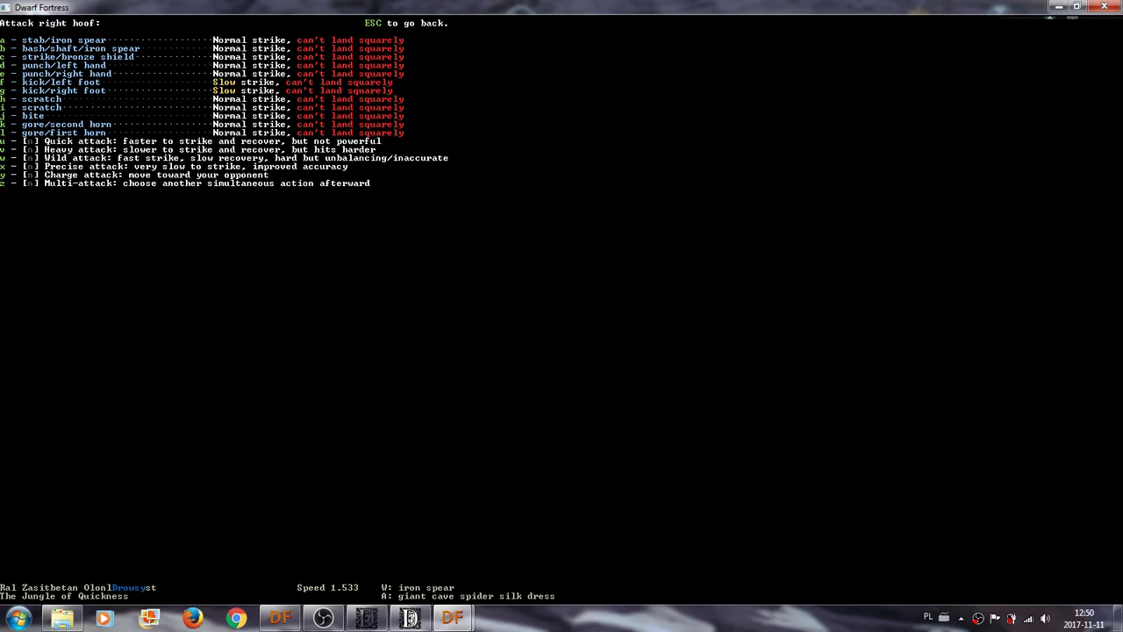
key(u)
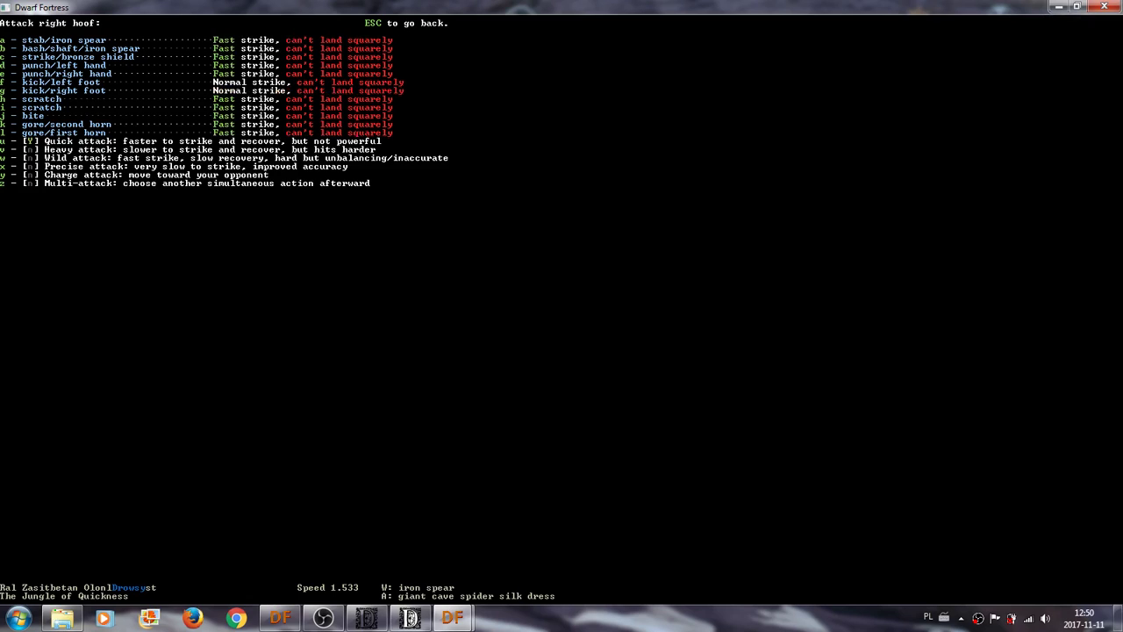
key(a)
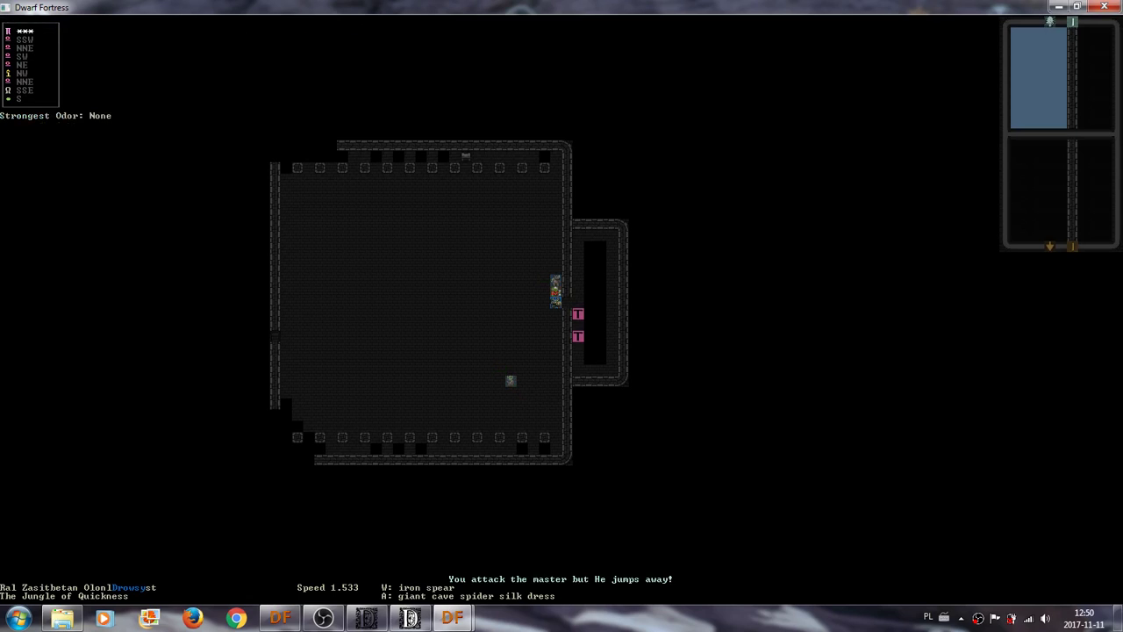
Bring up fight options twice, cancelling each, and let a moment of game time pass.
key(A)
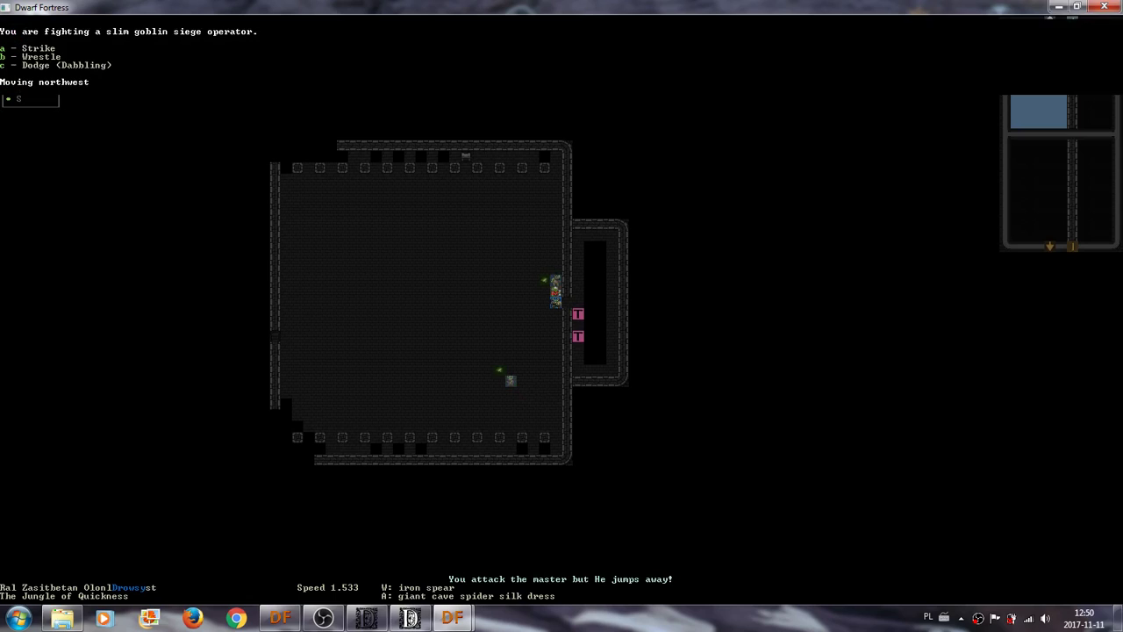
key(Escape)
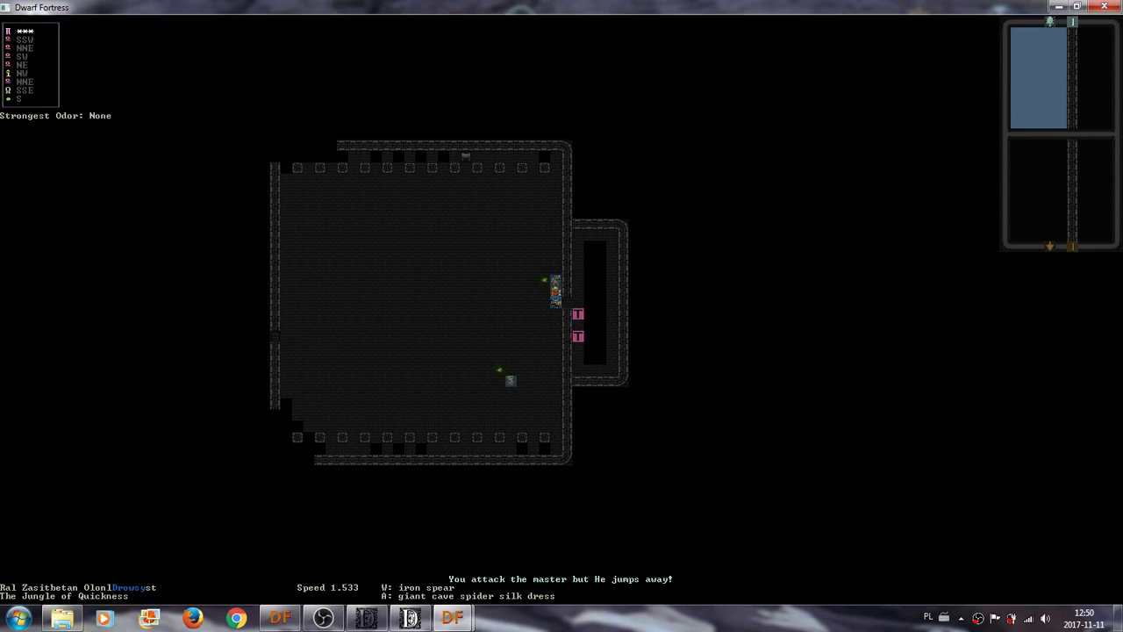
key(period)
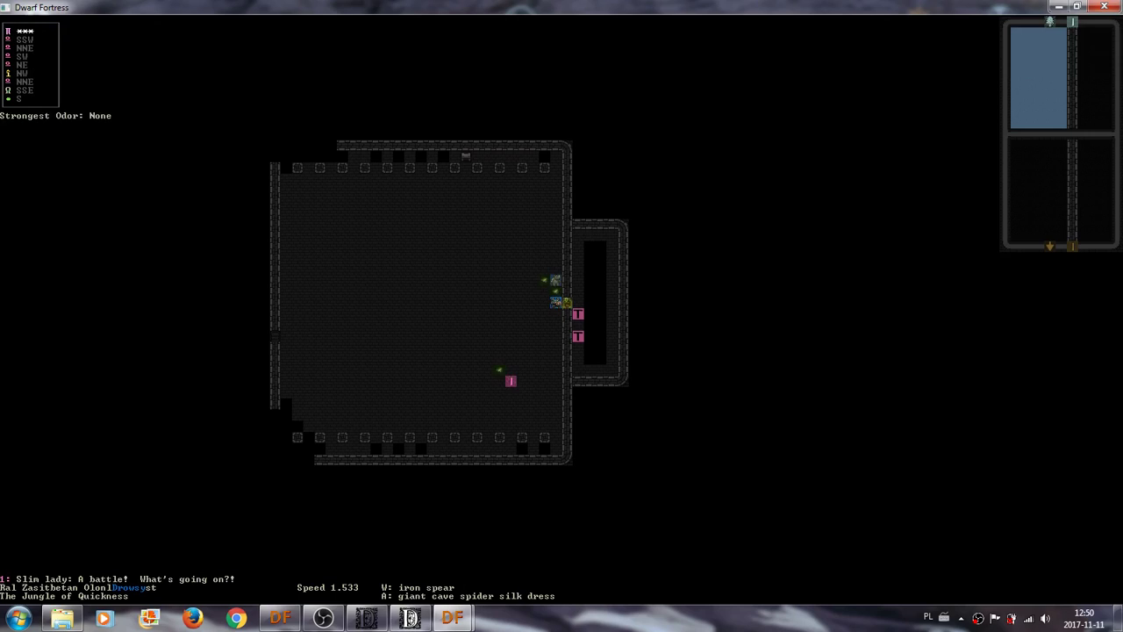
key(shift+a)
key(Escape)
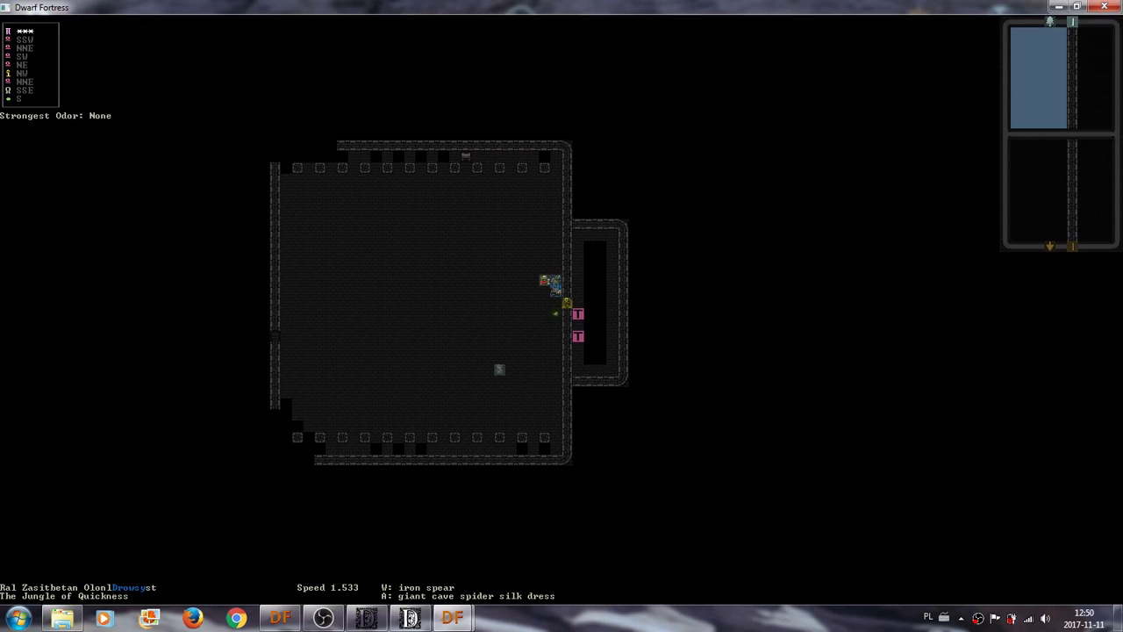
Block the master's kick with the bronze shield.
key(shift+a)
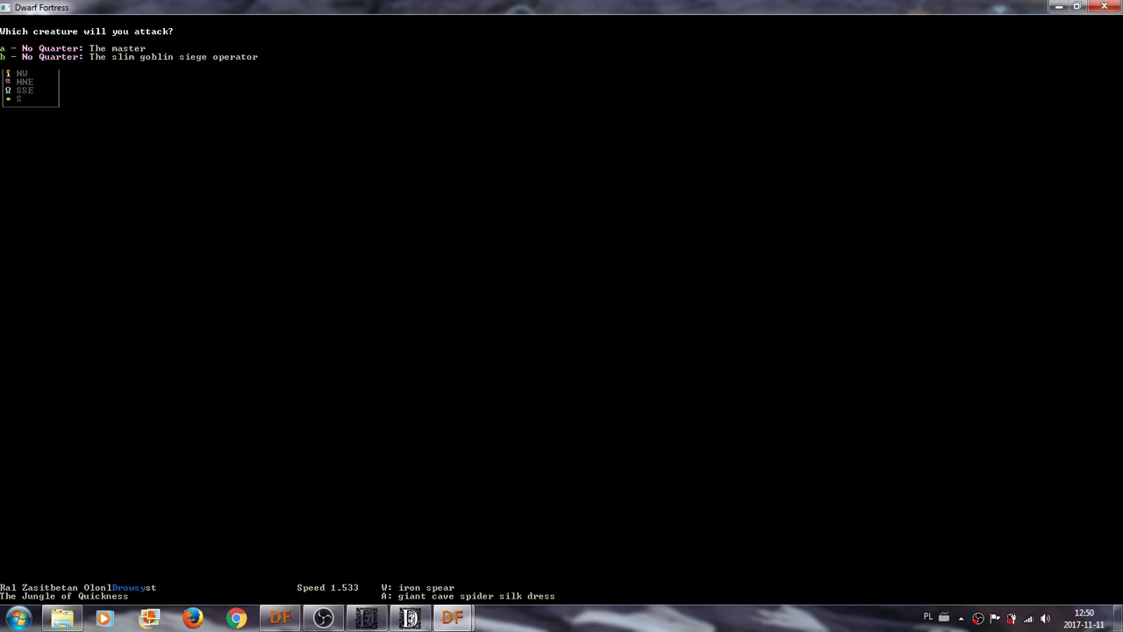
key(a)
key(shift+a)
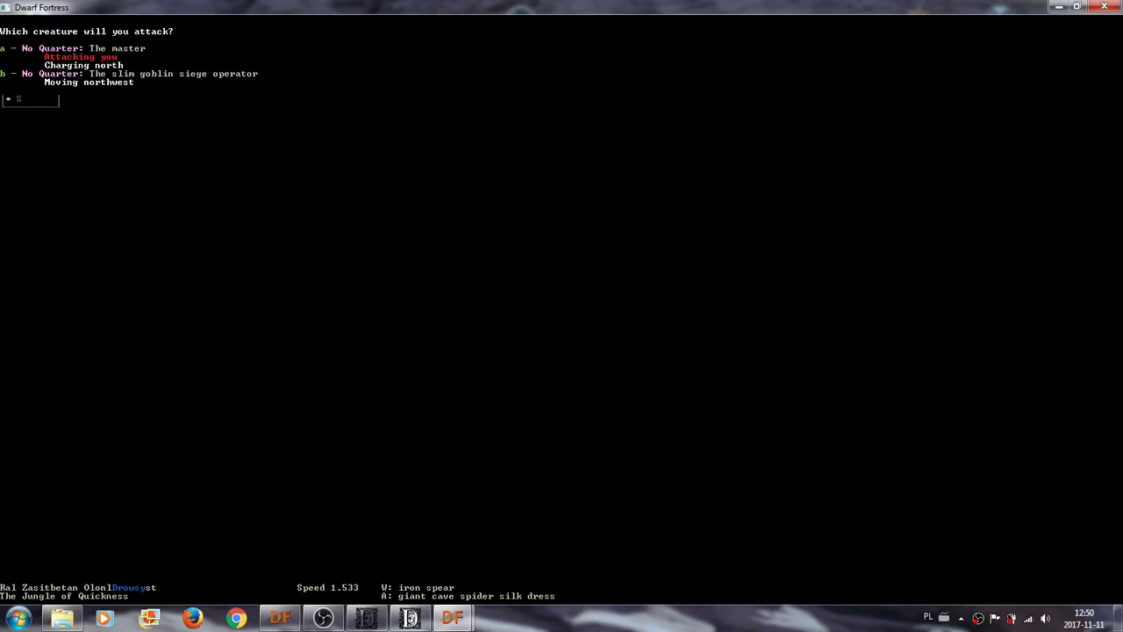
key(a)
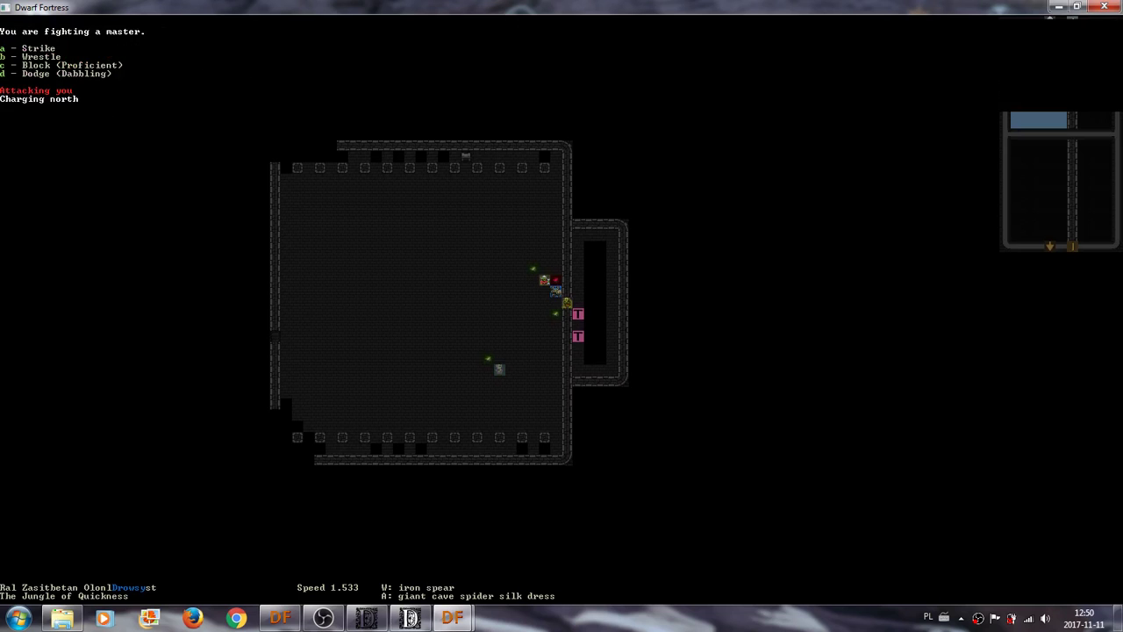
key(c)
key(a)
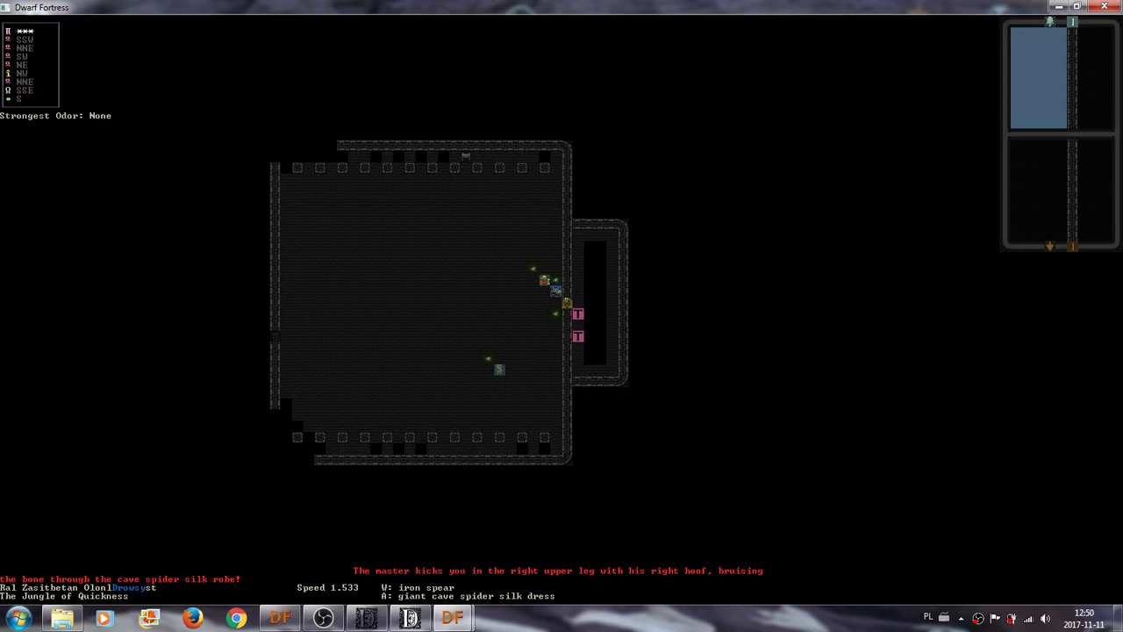
key(Return)
Make a quick attack aimed at the master's left lower leg.
key(A)
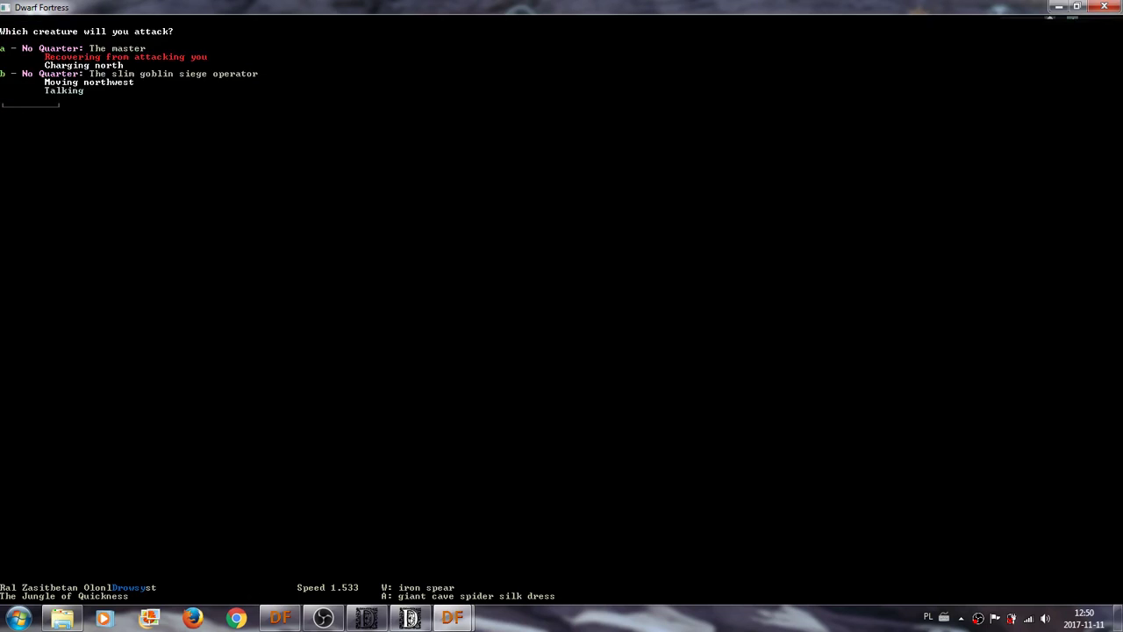
key(a)
key(a)
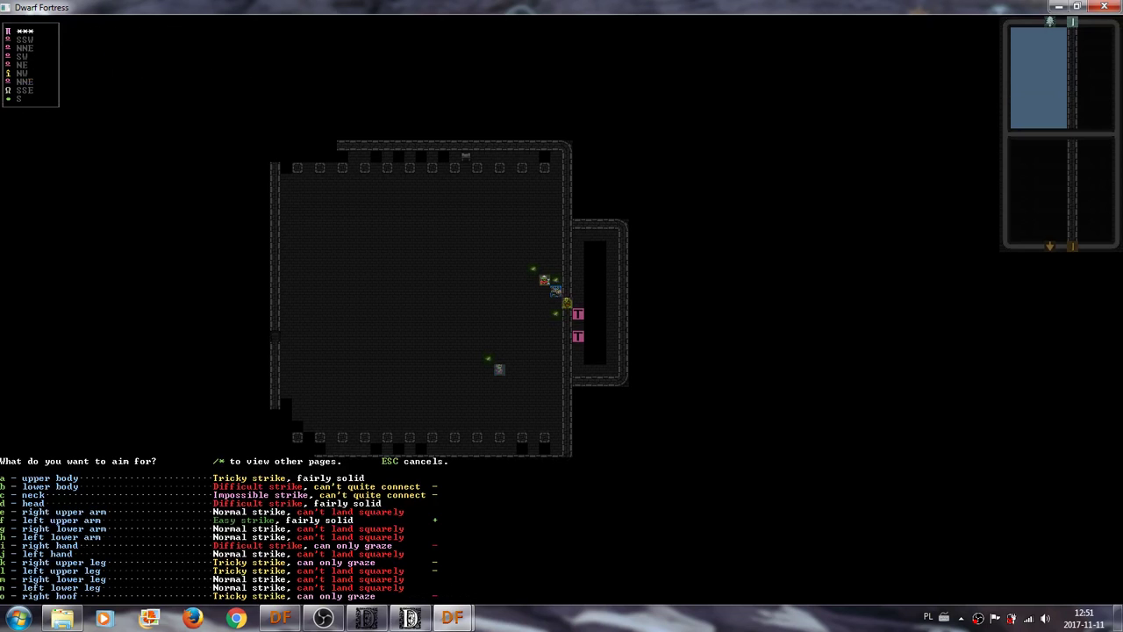
key(Escape)
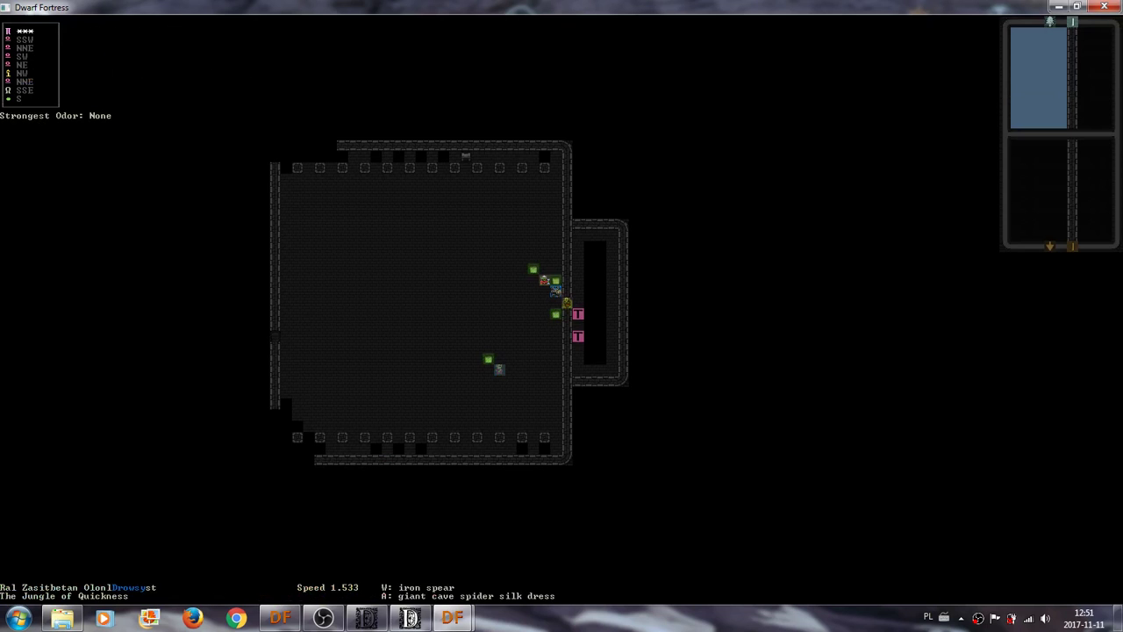
key(A)
key(a)
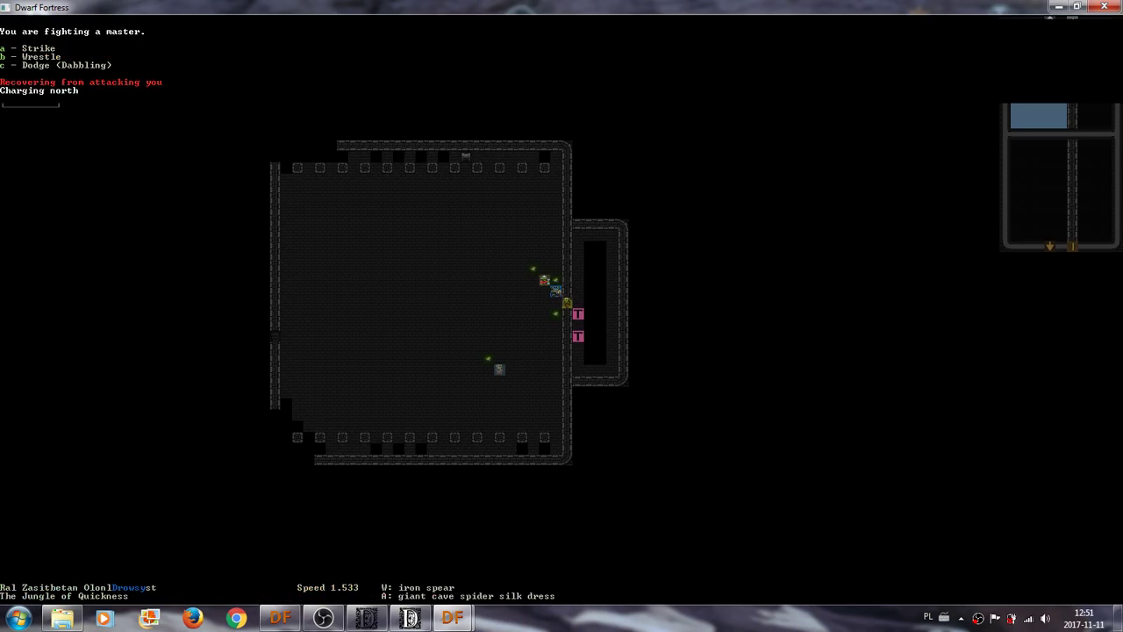
key(a)
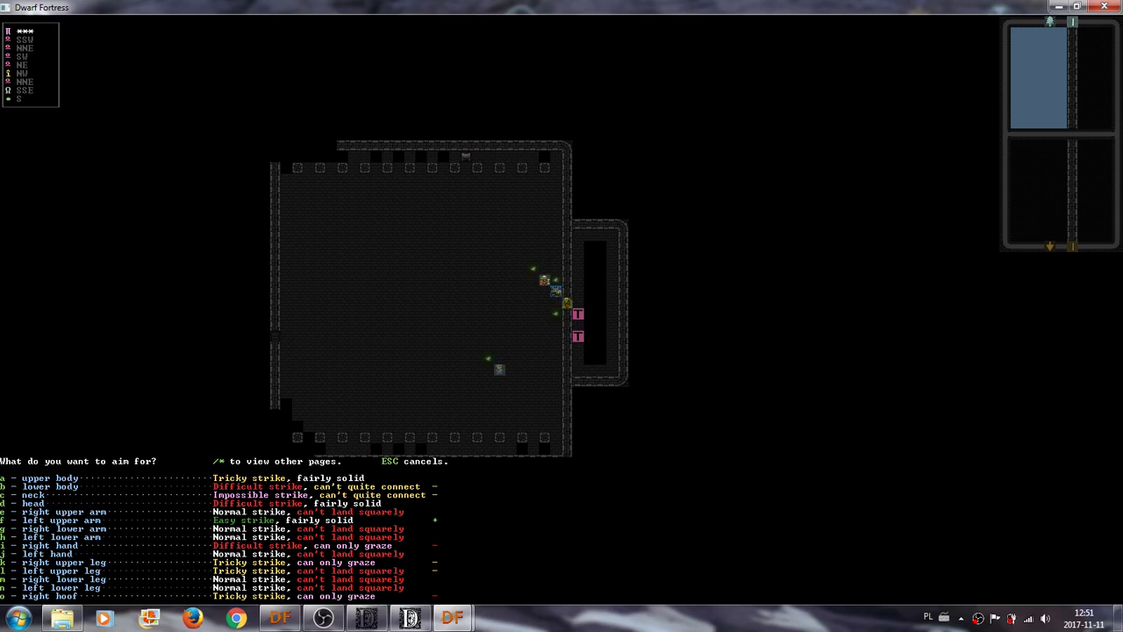
key(plus)
key(minus)
key(n)
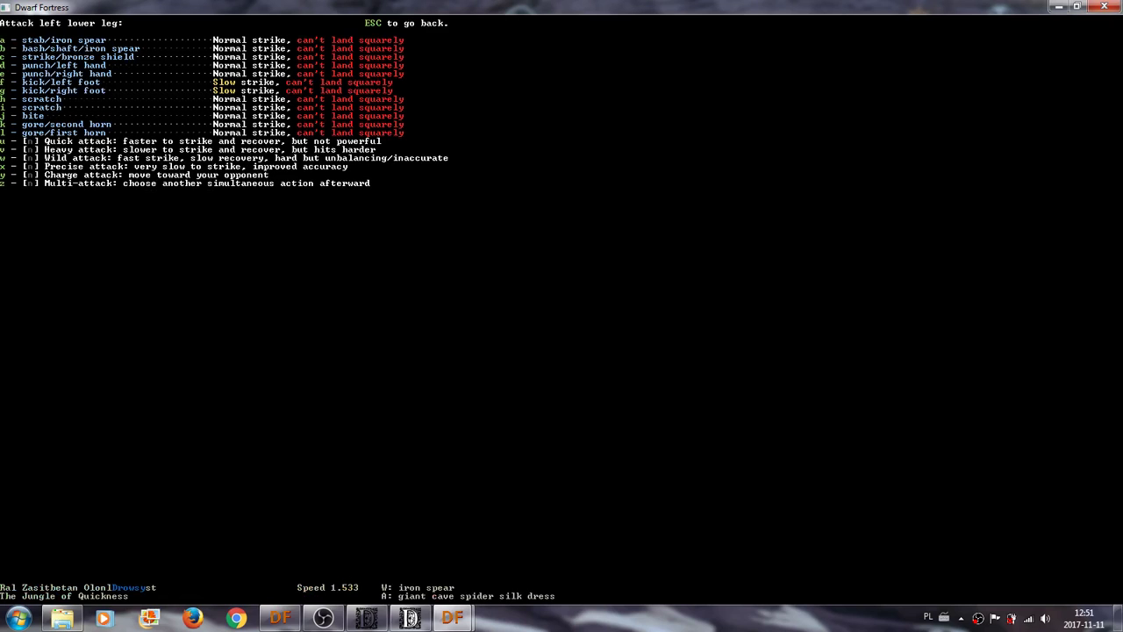
key(u)
key(a)
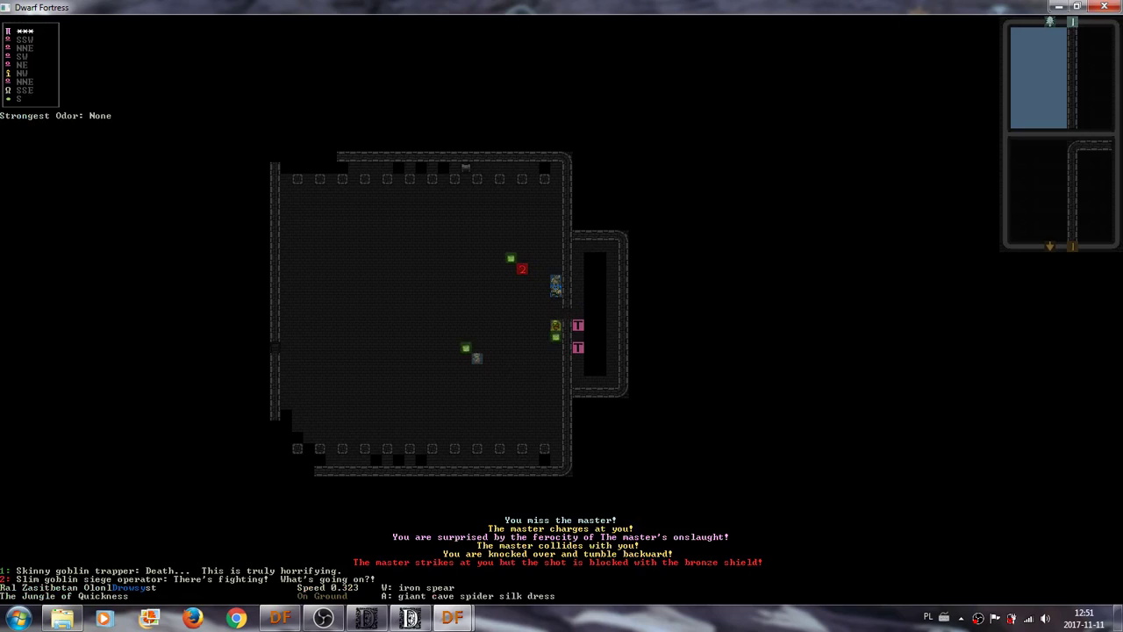
Stand back up and make a quick spear attack at the master's left hand.
key(s)
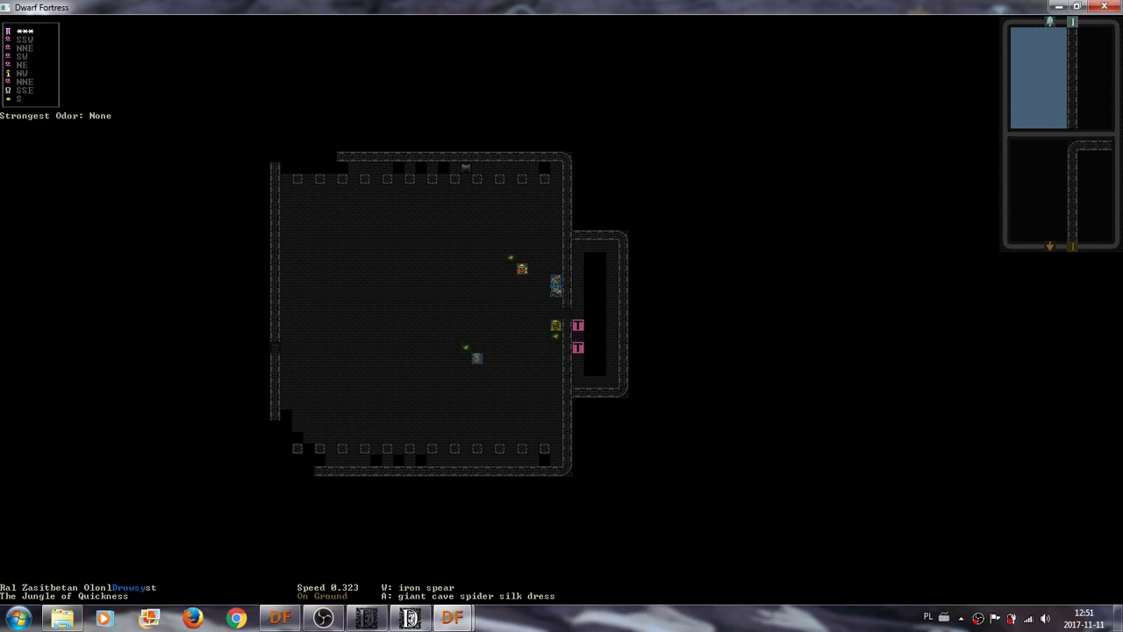
key(A)
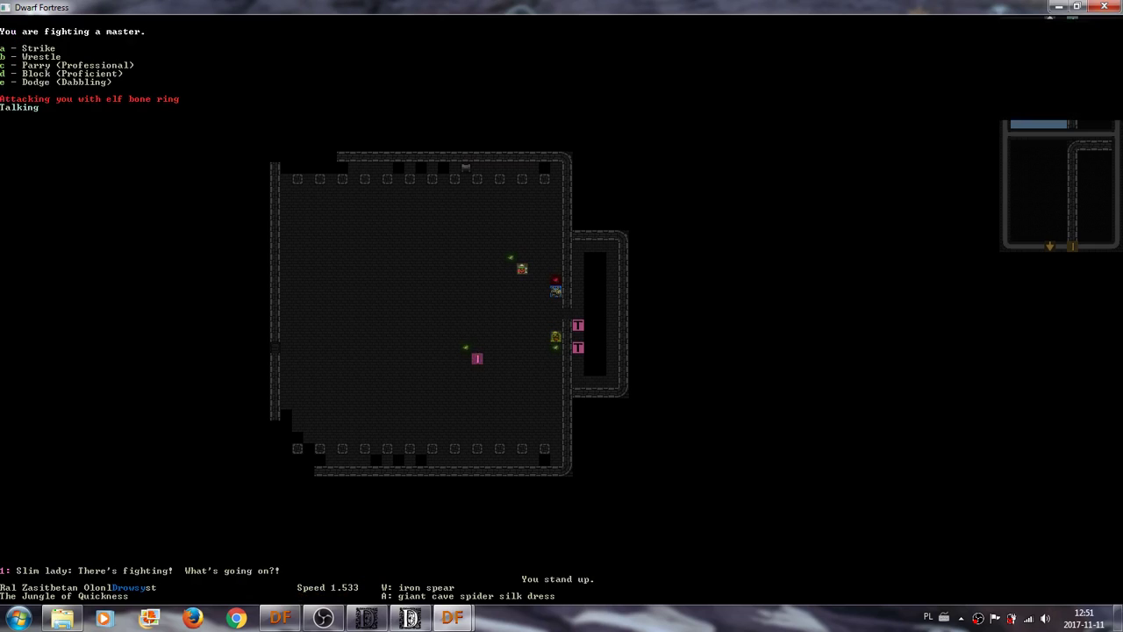
key(d)
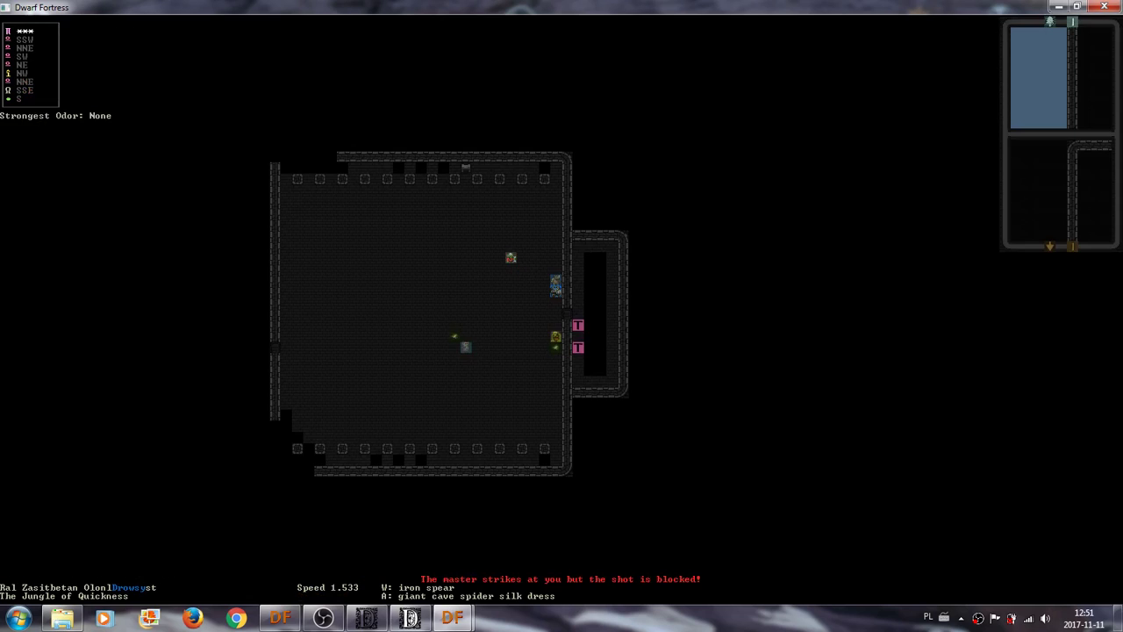
key(A)
key(a)
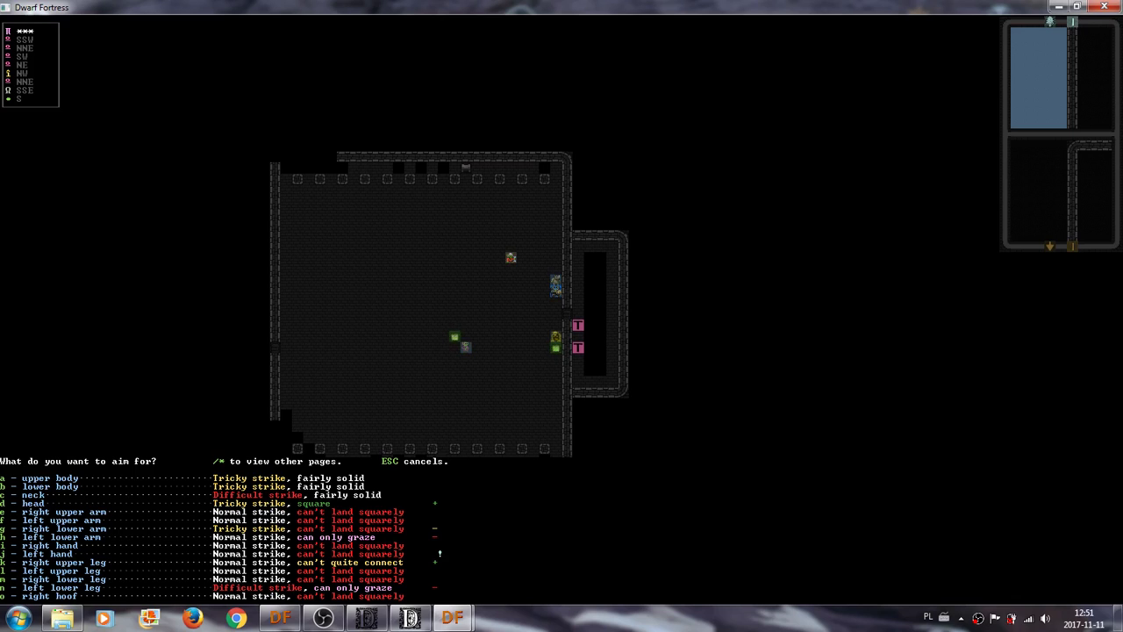
key(j)
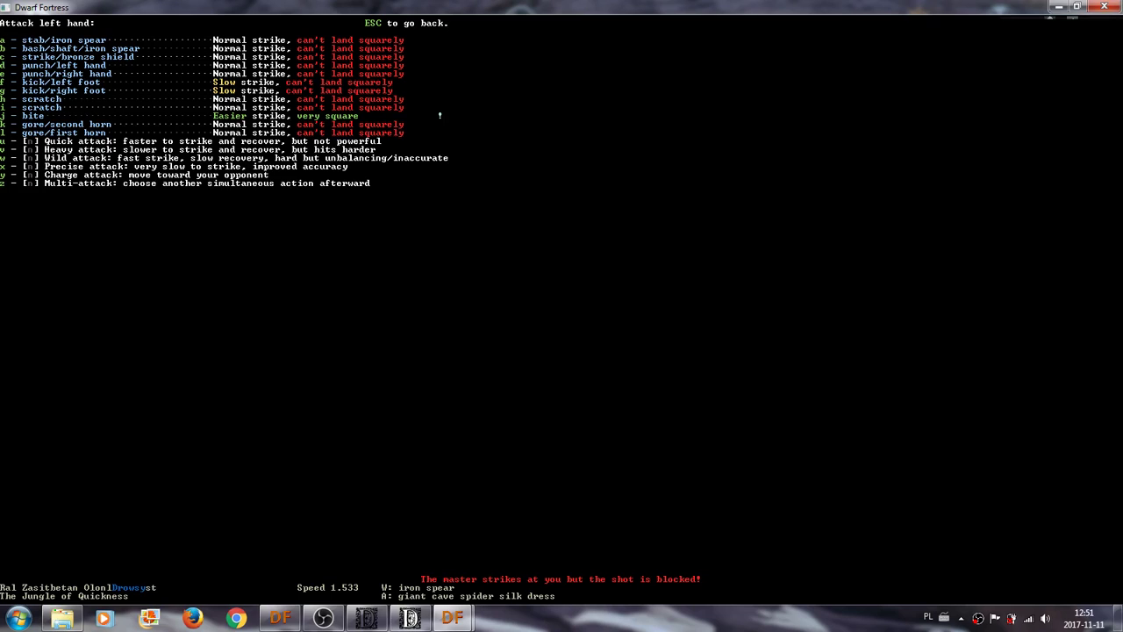
key(u)
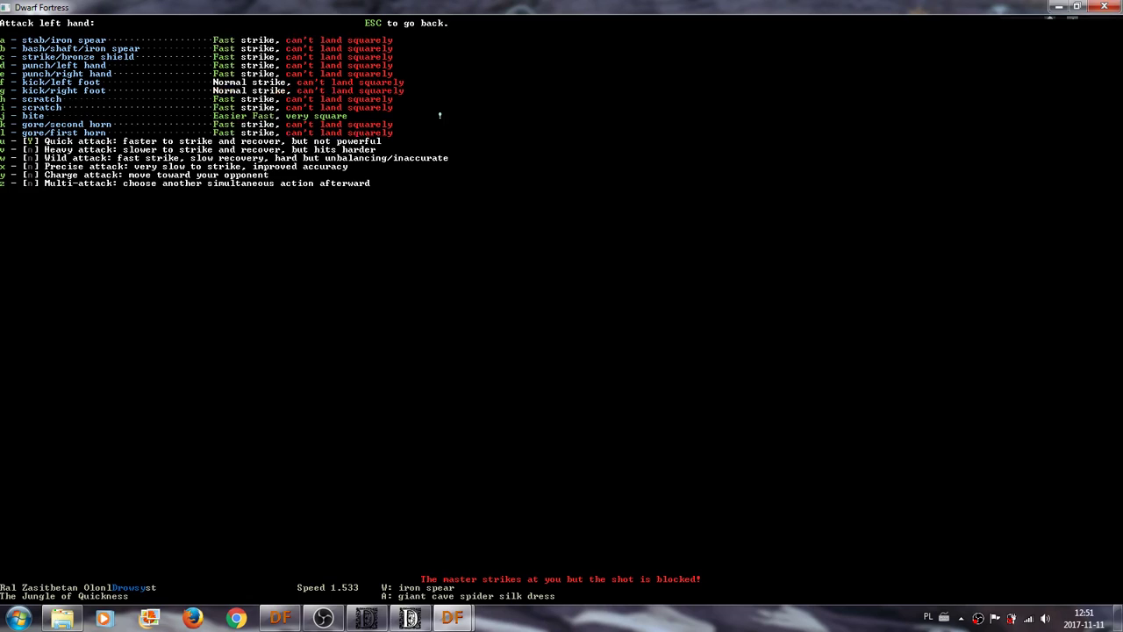
key(j)
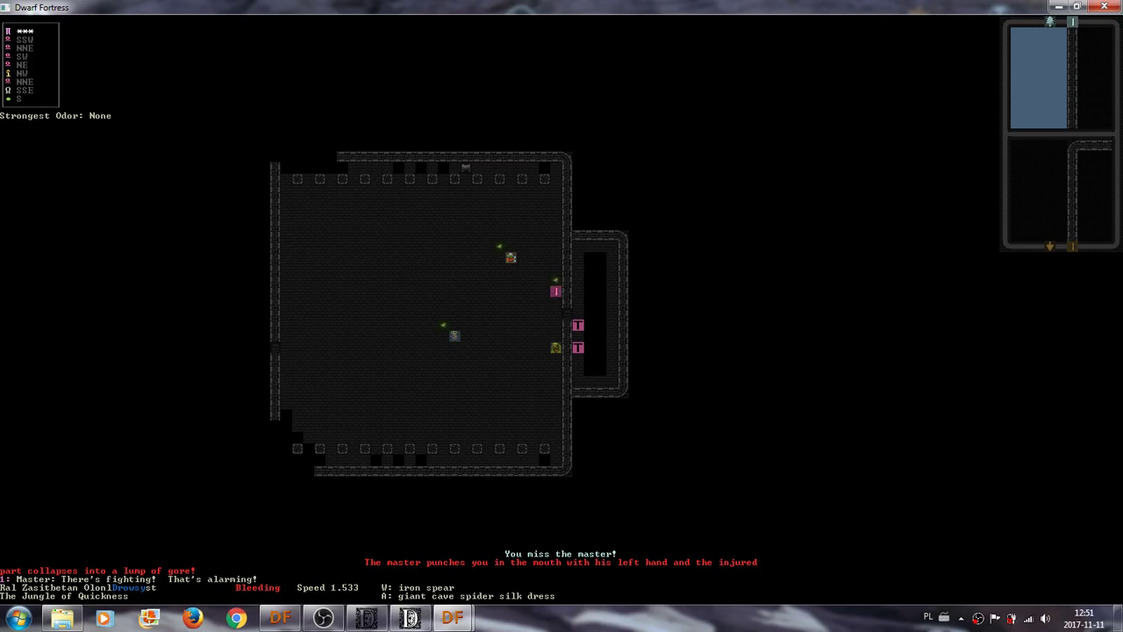
Check the adventurer's status and wounds, then start a strike listing the master's body parts.
key(Return)
key(z)
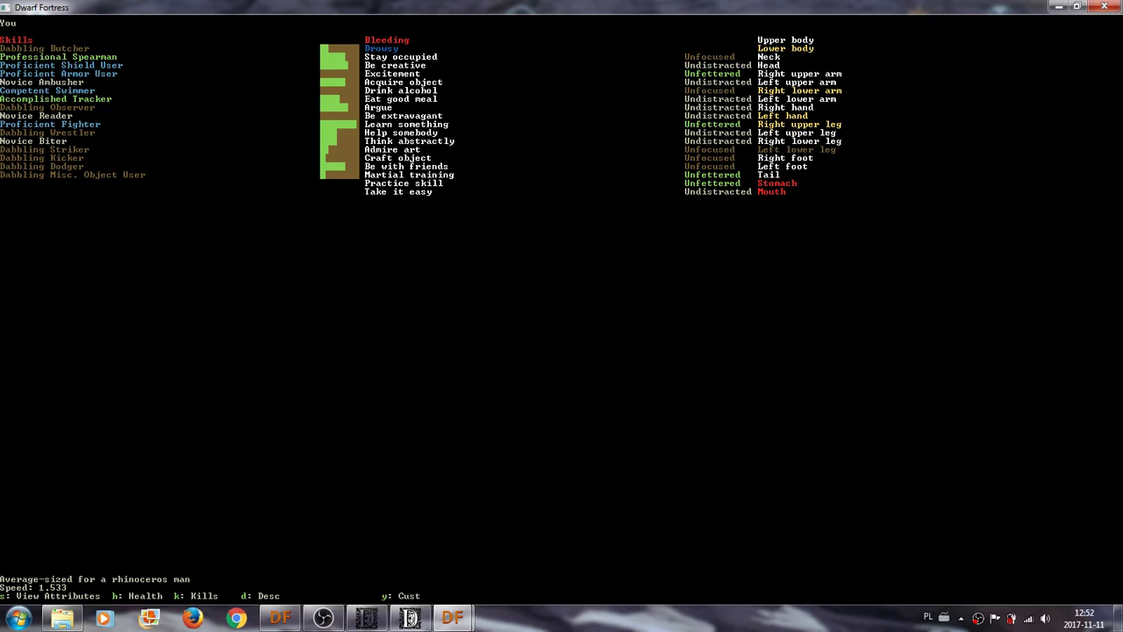
key(Escape)
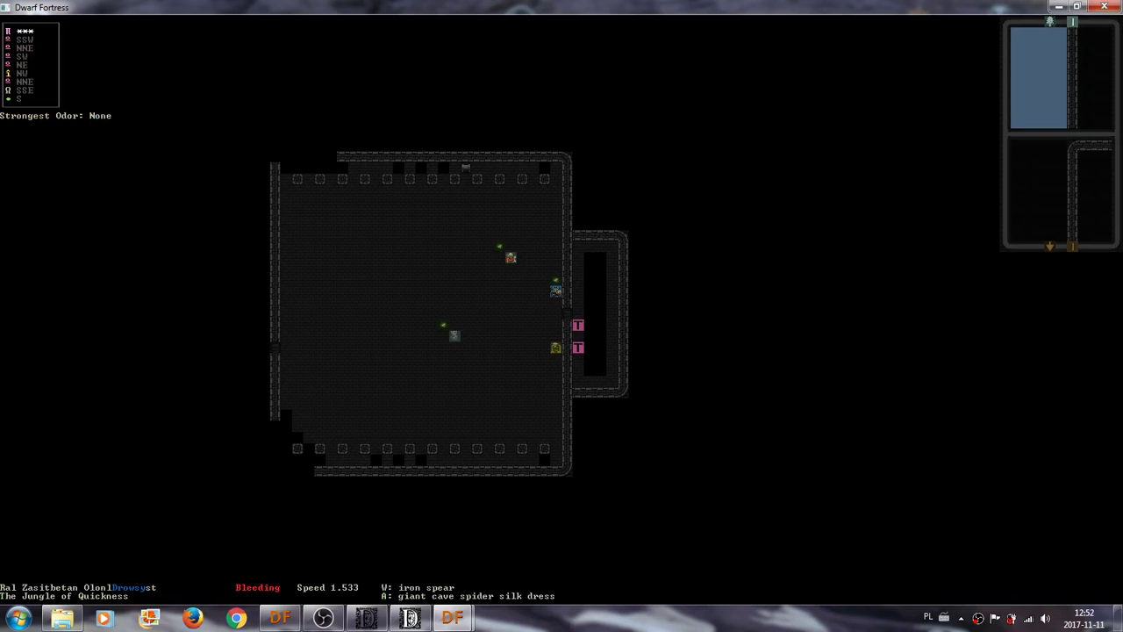
key(A)
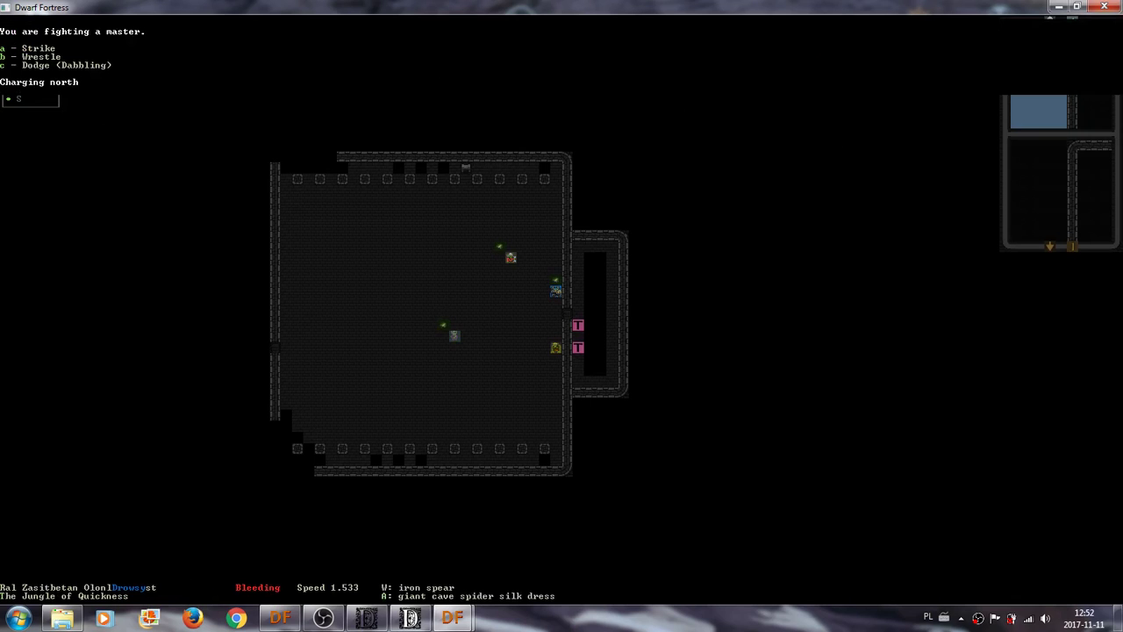
key(a)
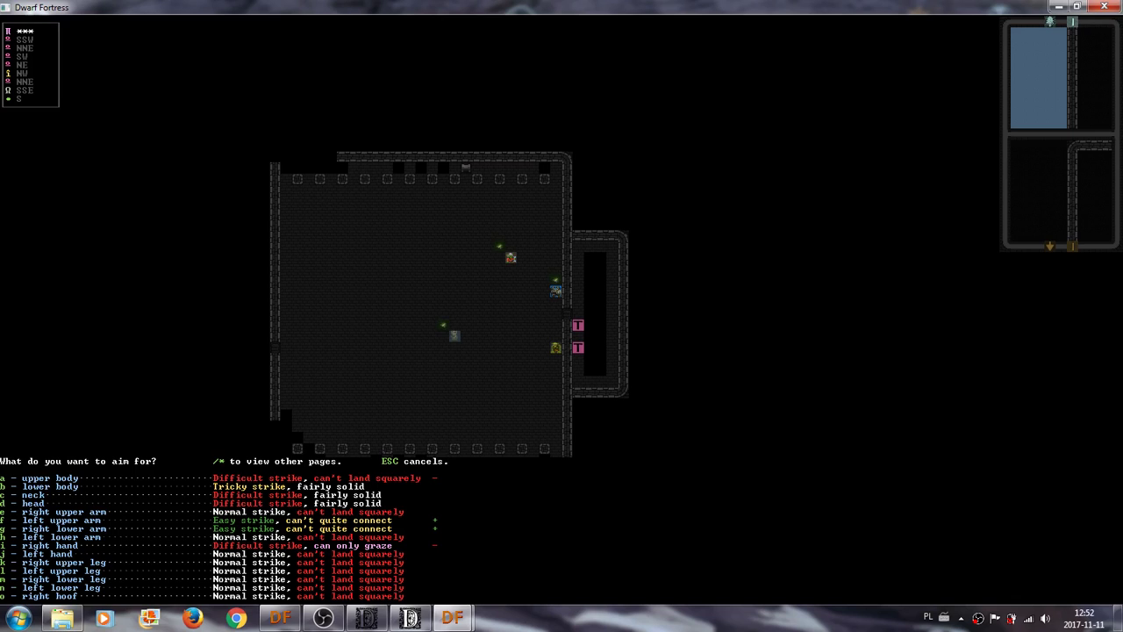
Attack the master's left upper arm, then quick-attack his left upper leg.
key(plus)
key(minus)
key(f)
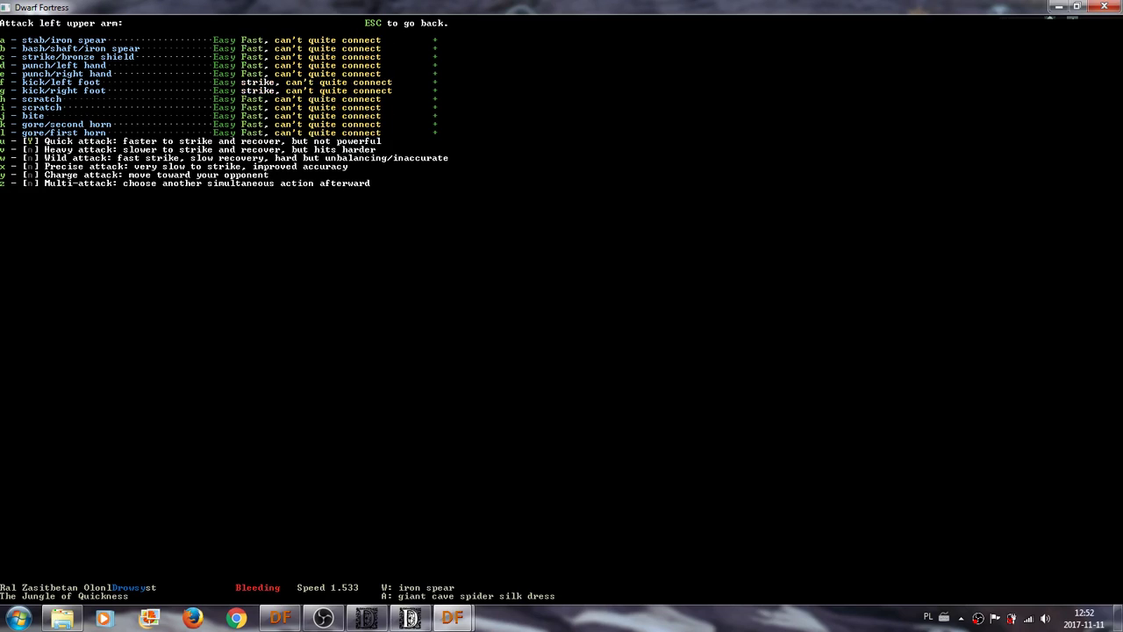
key(a)
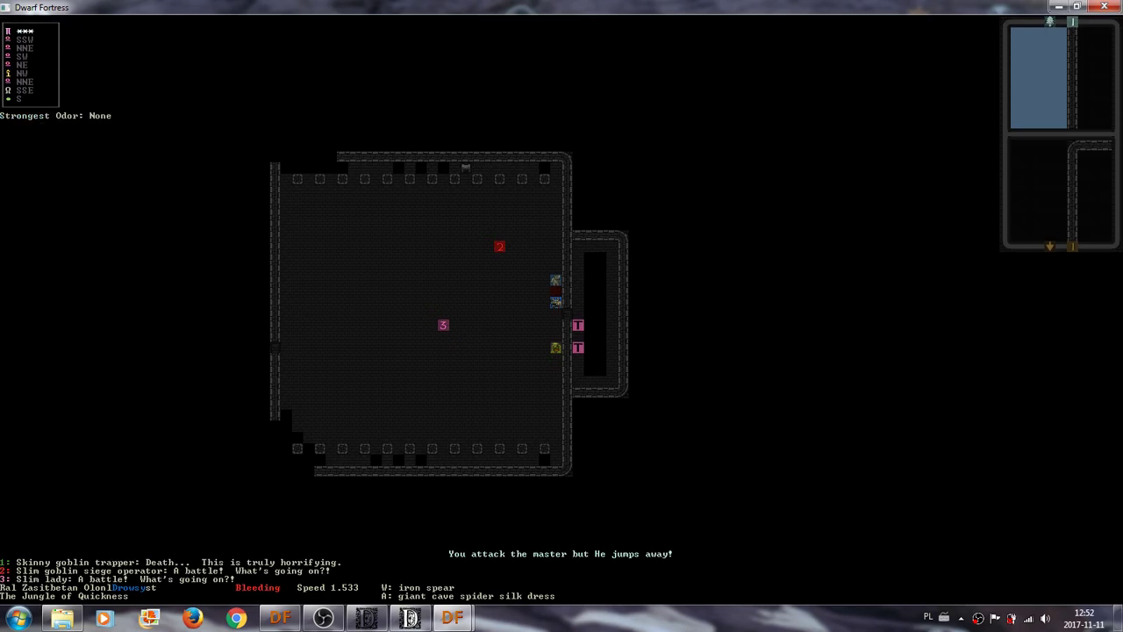
key(period)
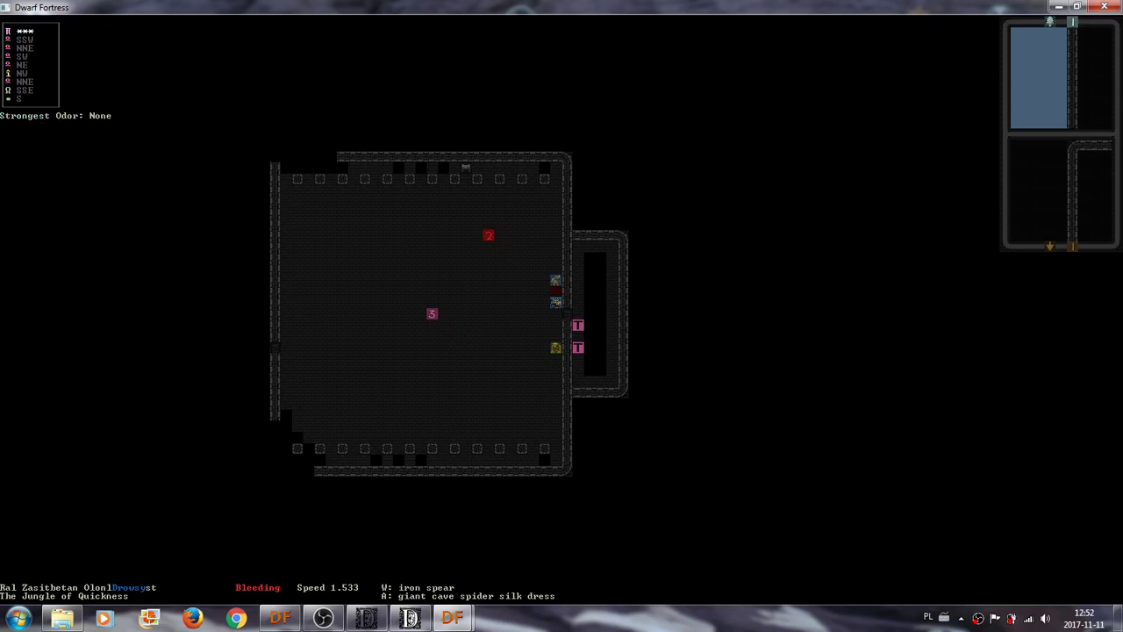
key(A)
key(a)
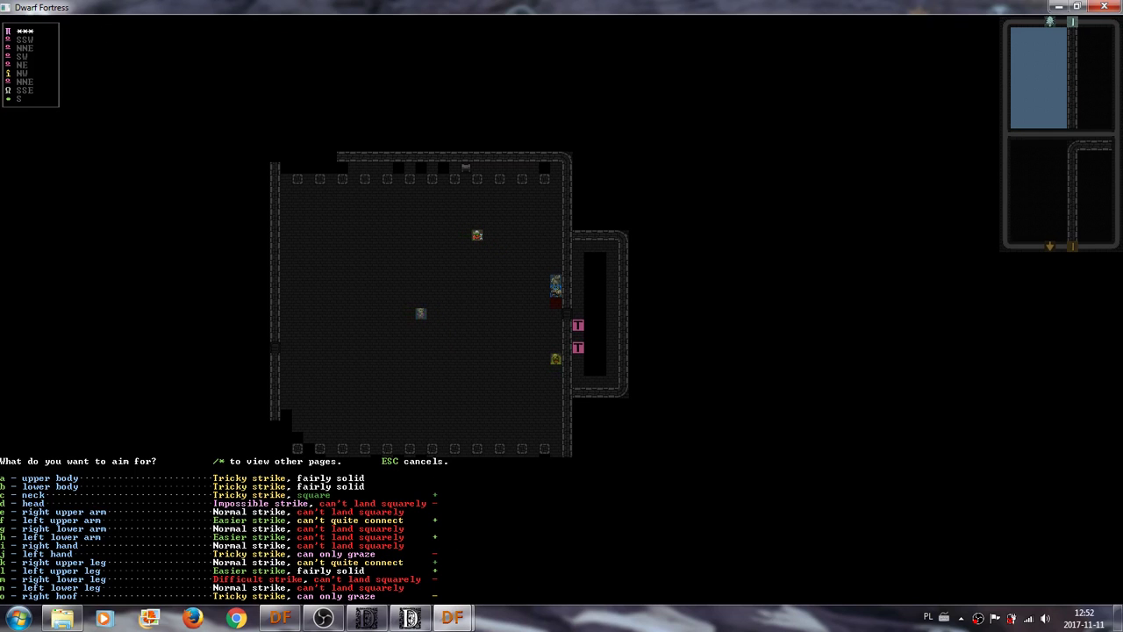
key(l)
key(u)
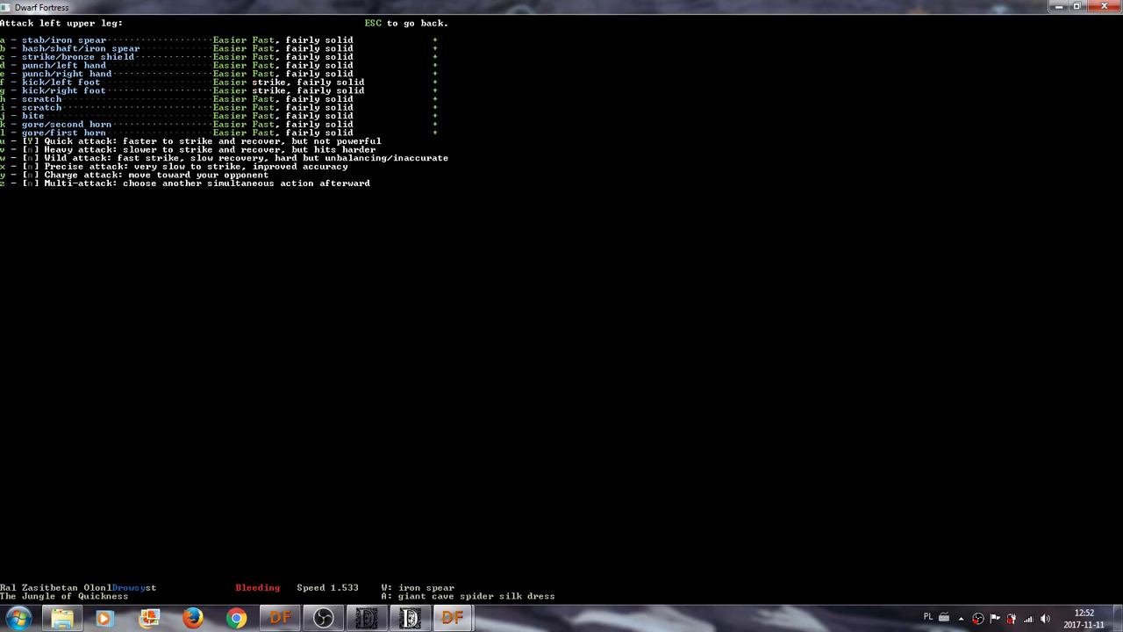
key(a)
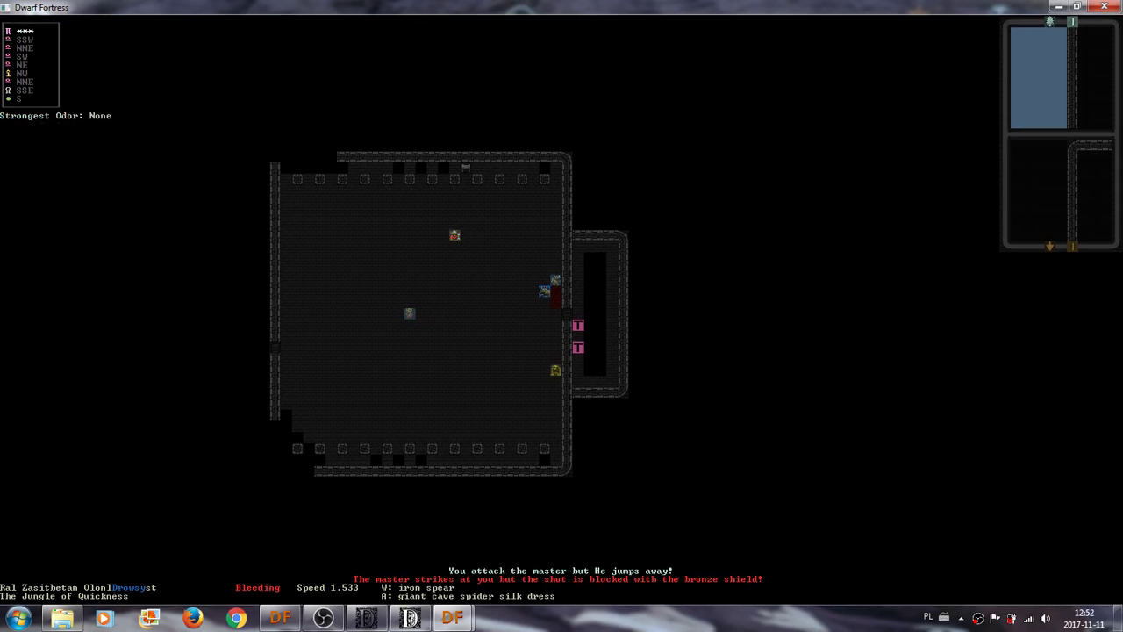
Quick-attack the master's upper body with the iron spear, fracturing his right ribs.
key(A)
key(a)
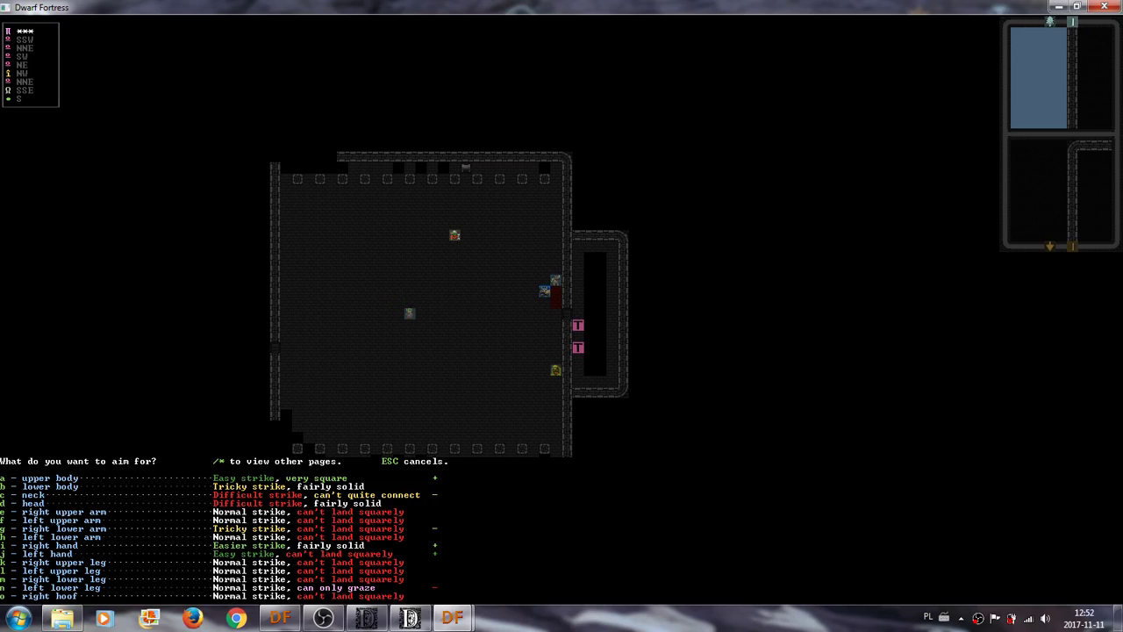
key(a)
key(u)
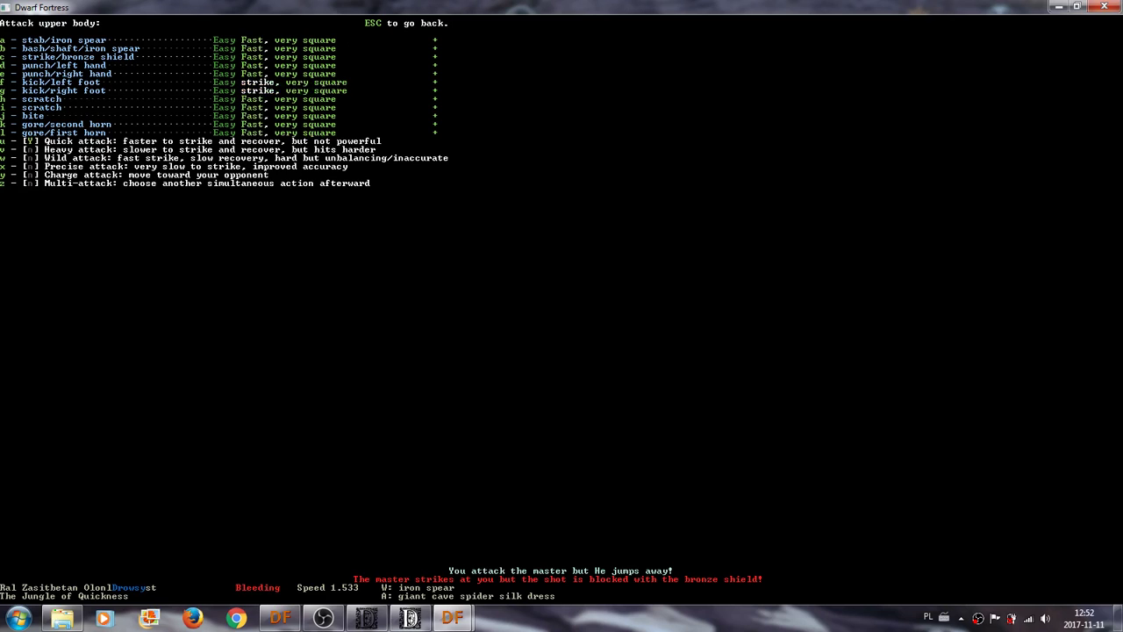
key(a)
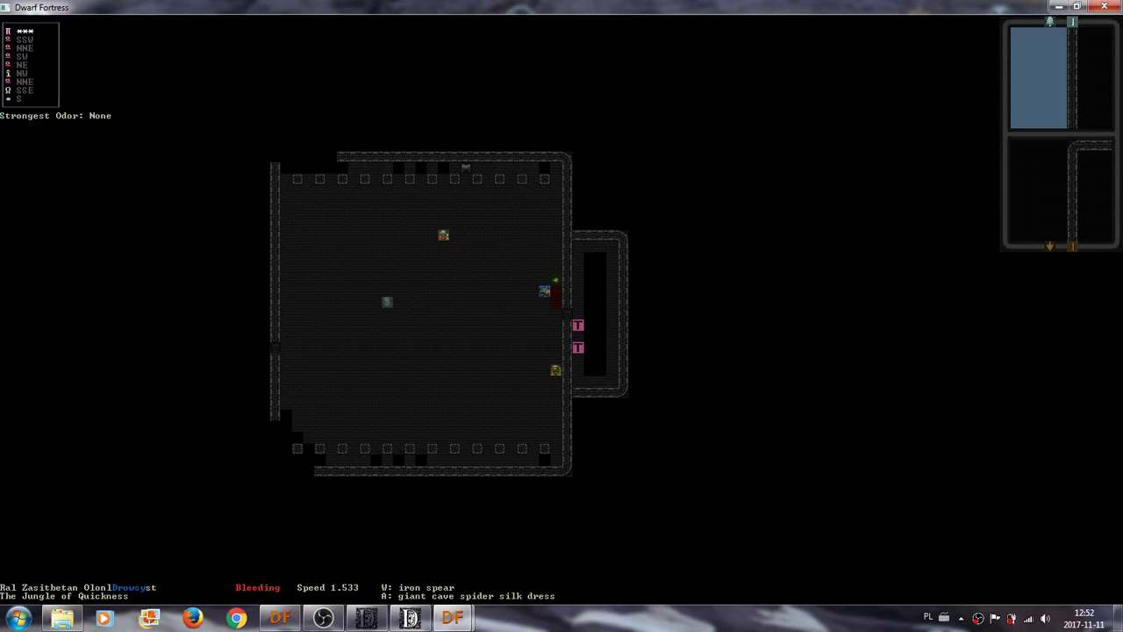
key(Return)
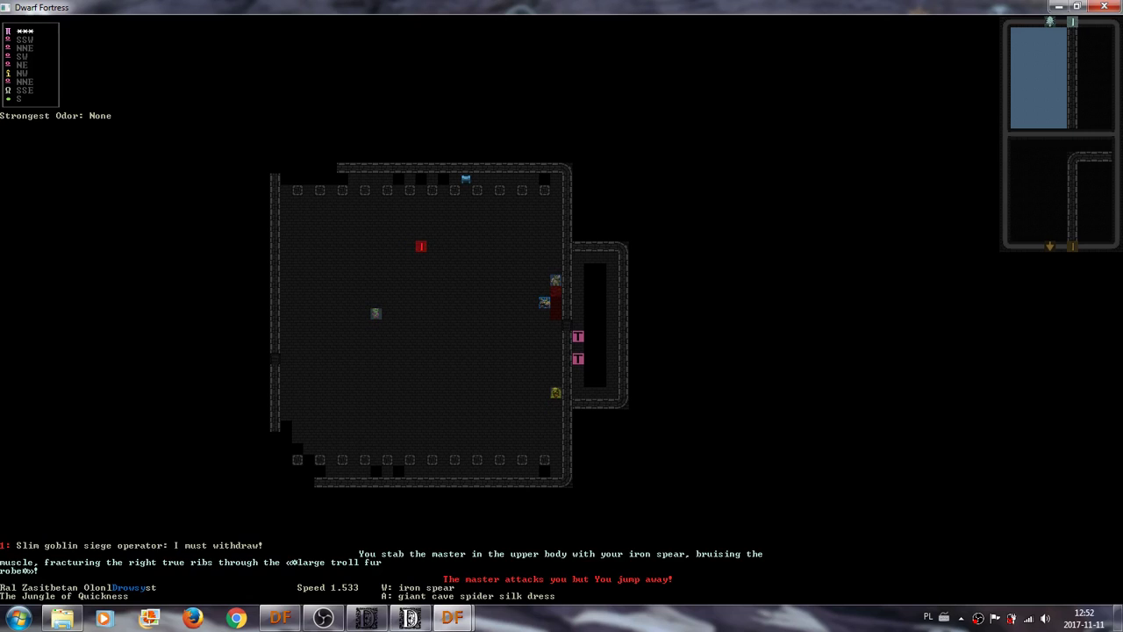
Look at the master's worn equipment, then wait two turns.
key(l)
key(Up)
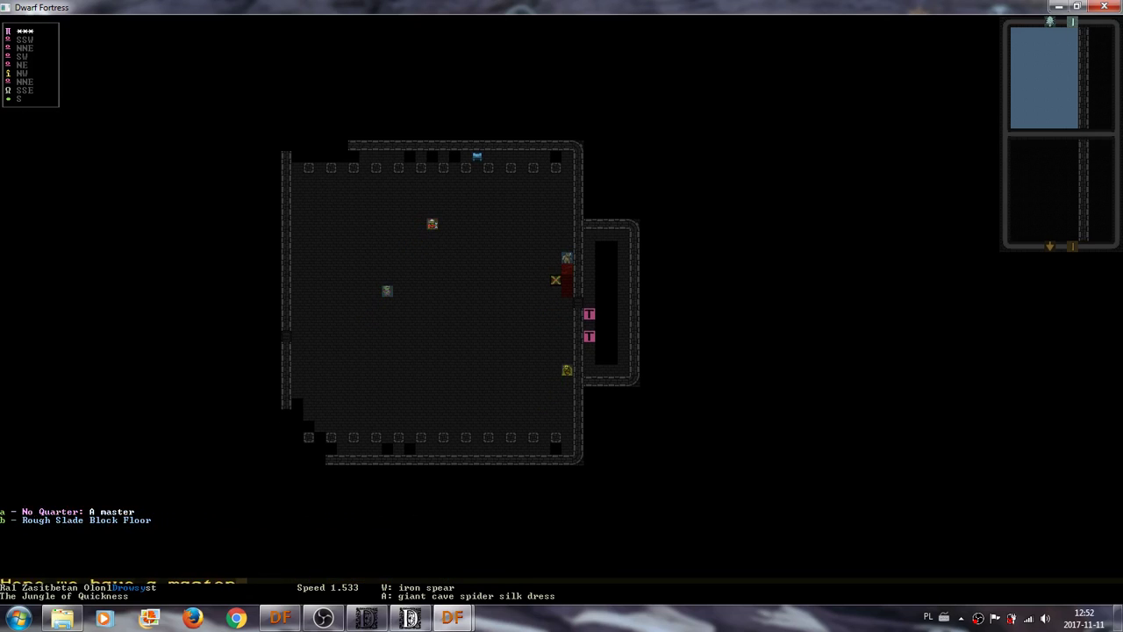
key(i)
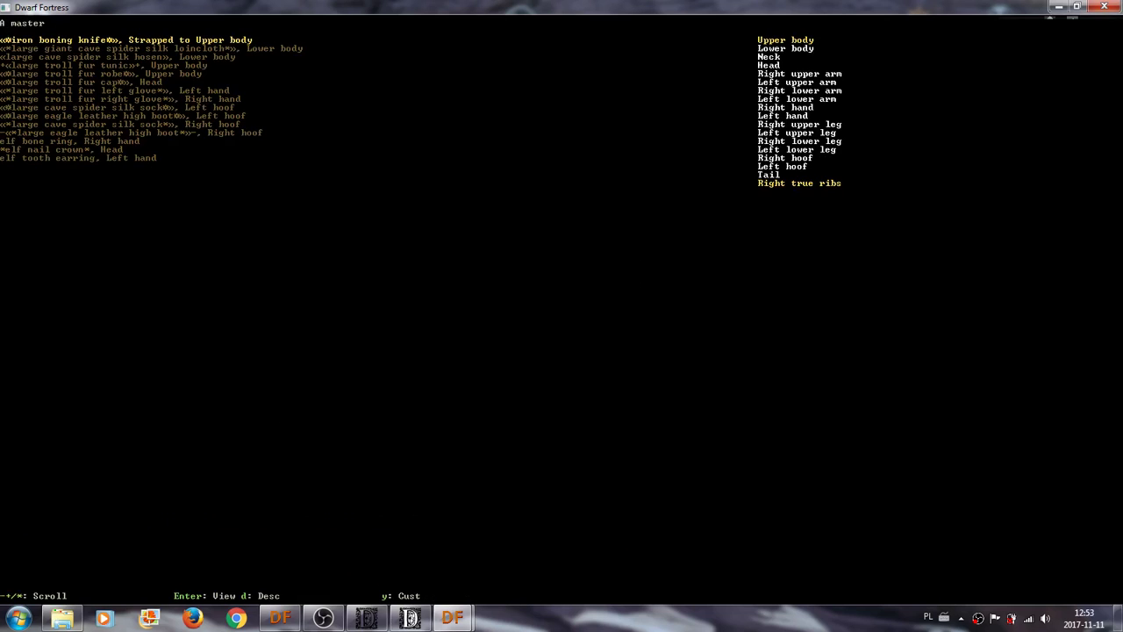
key(Escape)
key(Escape)
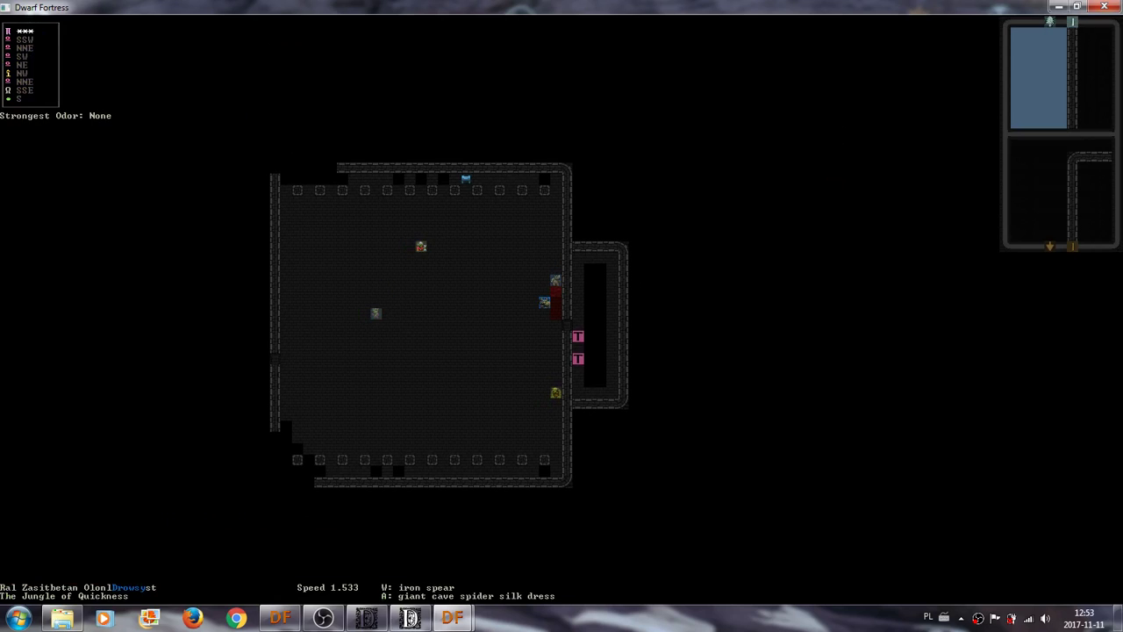
key(period)
key(period)
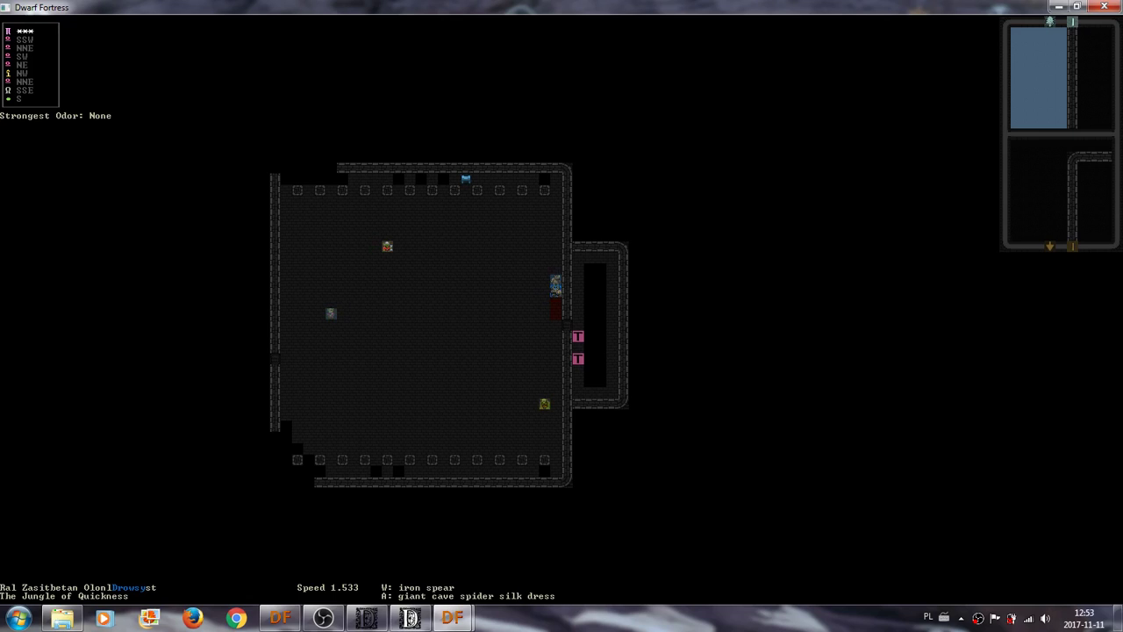
Block the master's elf tooth earring attack with the shield.
key(A)
key(Escape)
key(A)
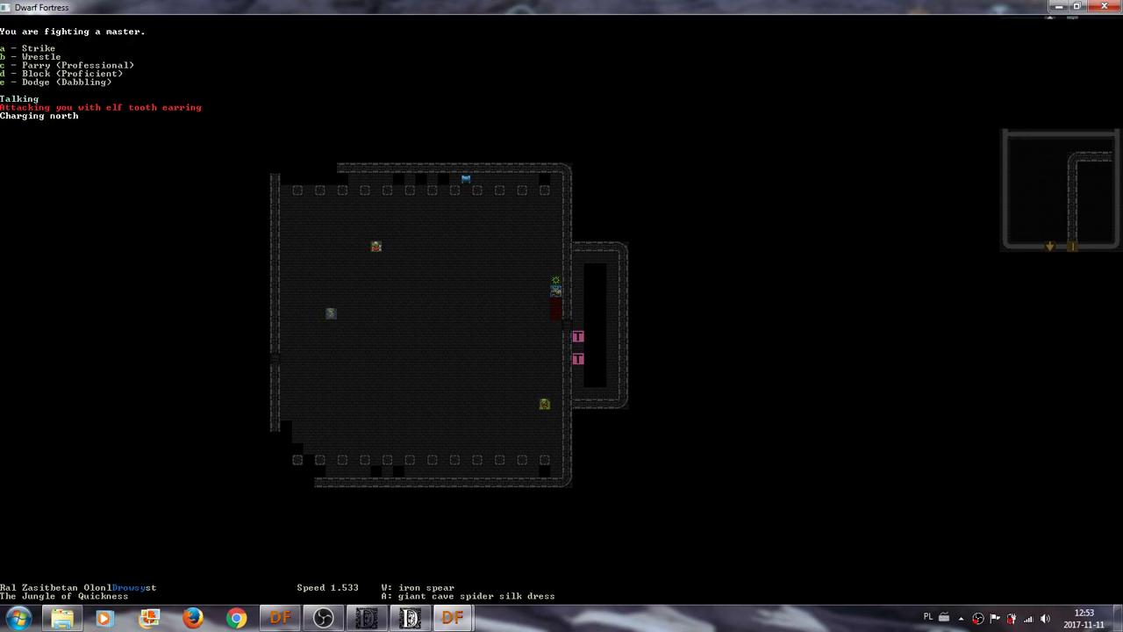
key(d)
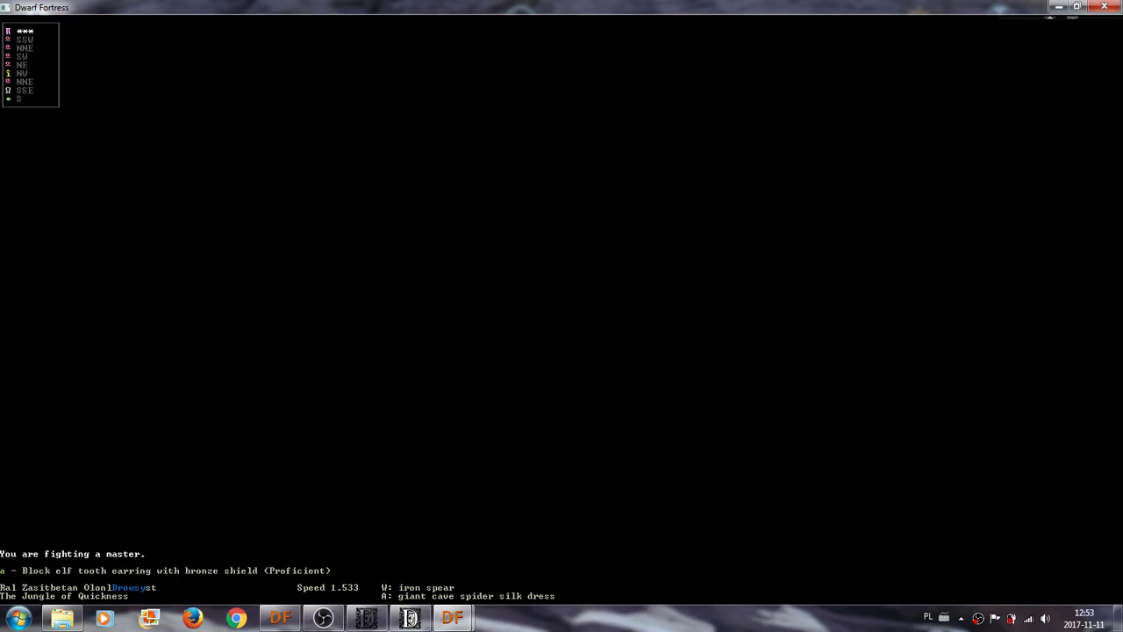
key(a)
Make a quick attack at the master's head, step south-west, and view his combat status.
key(A)
key(a)
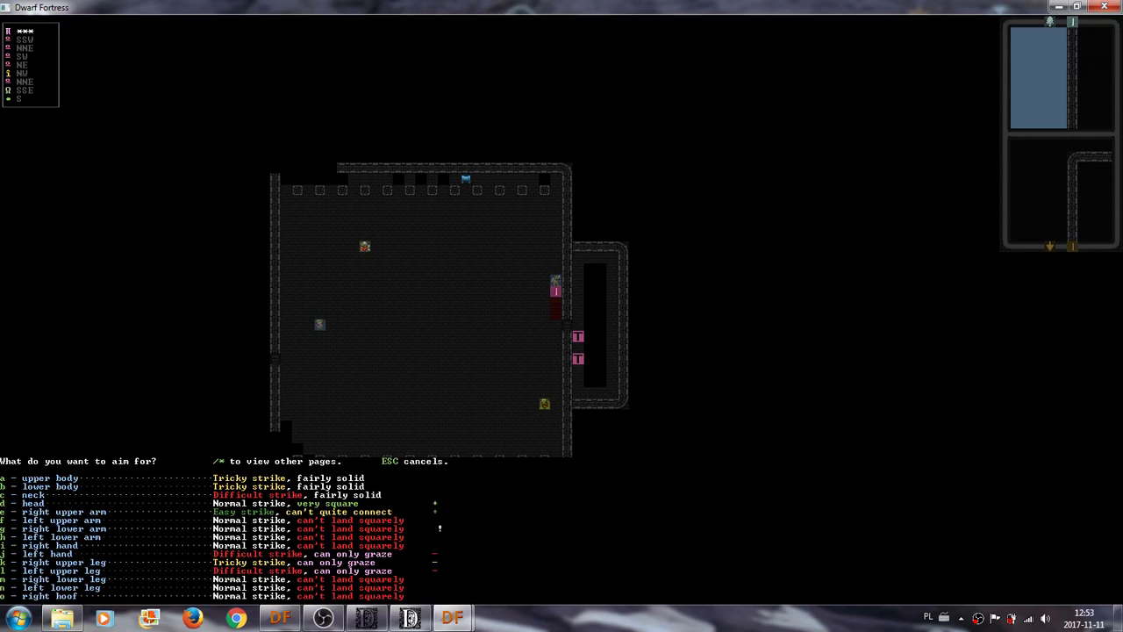
key(d)
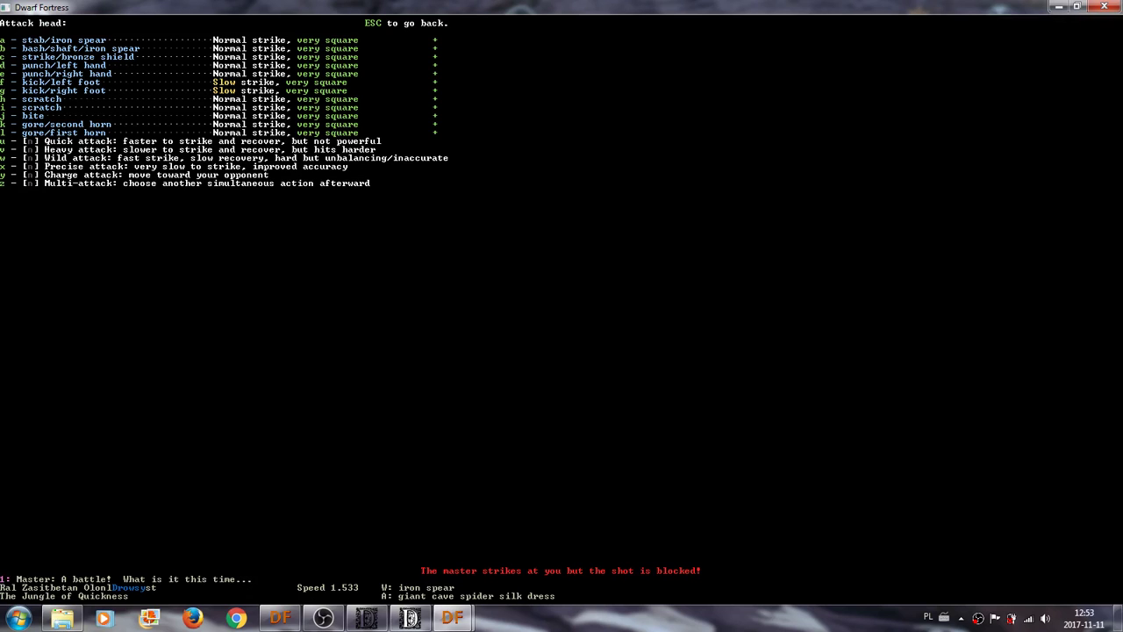
key(u)
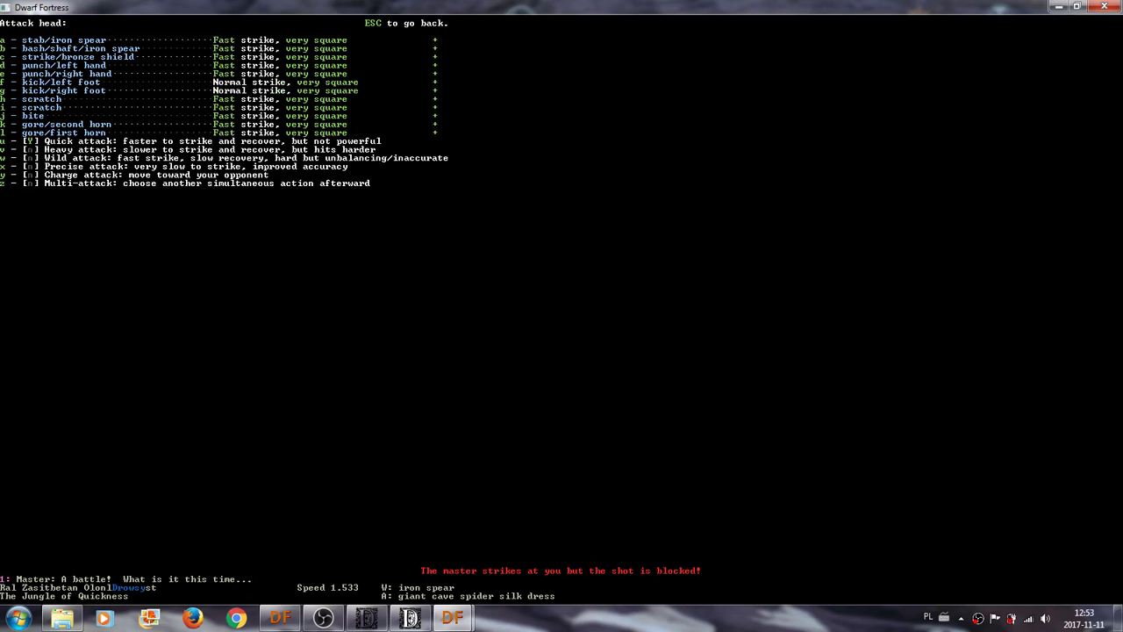
key(a)
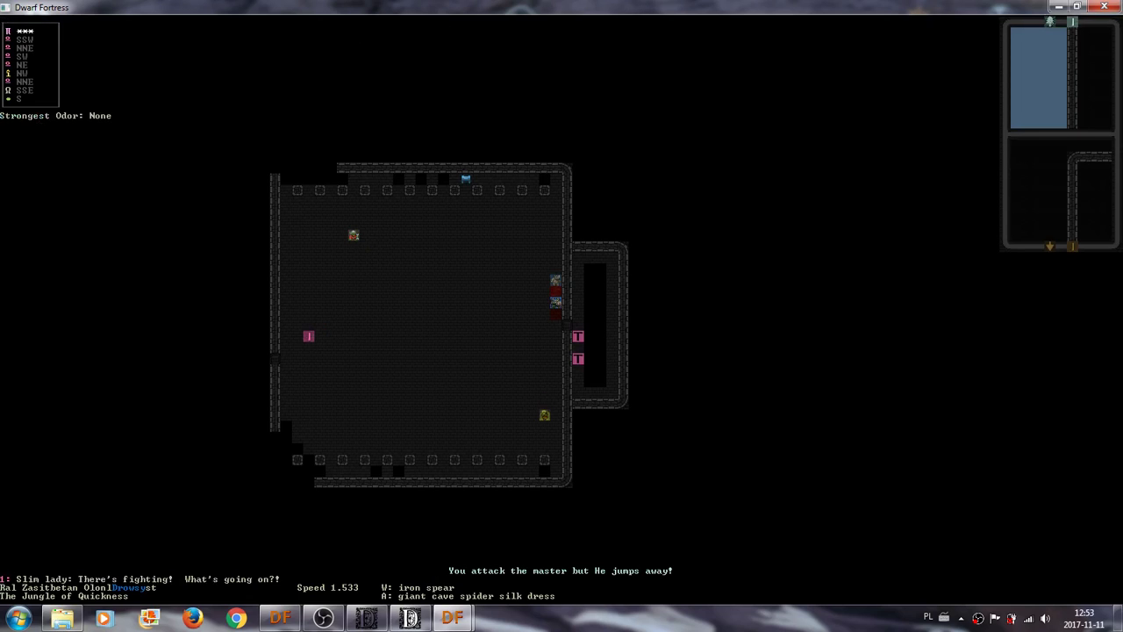
key(KP_End)
key(KP_End)
key(A)
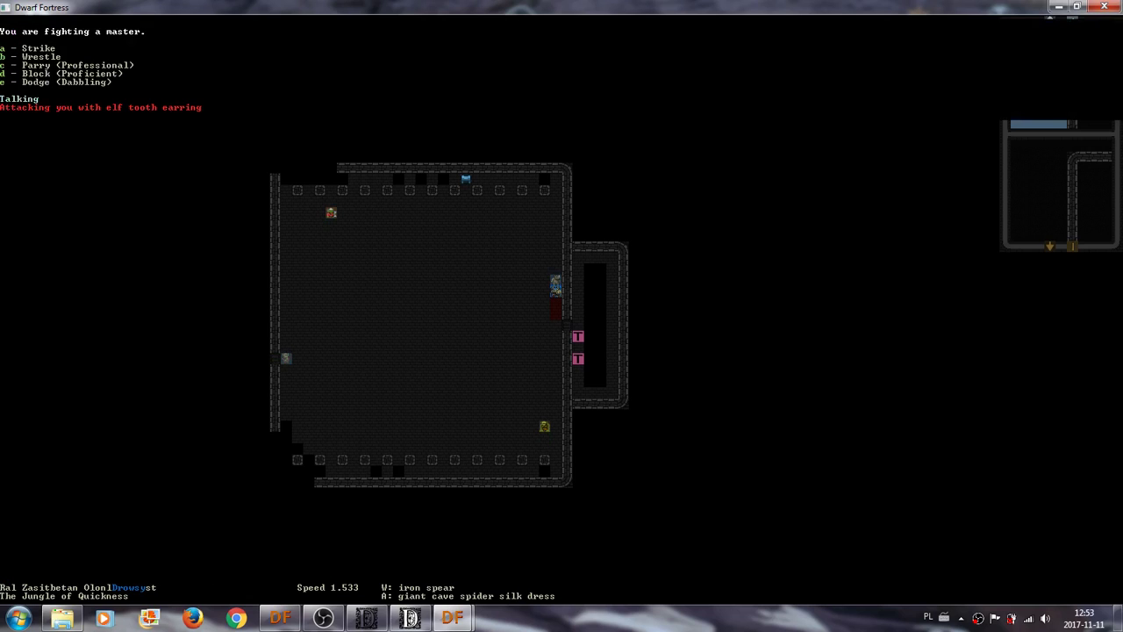
key(Escape)
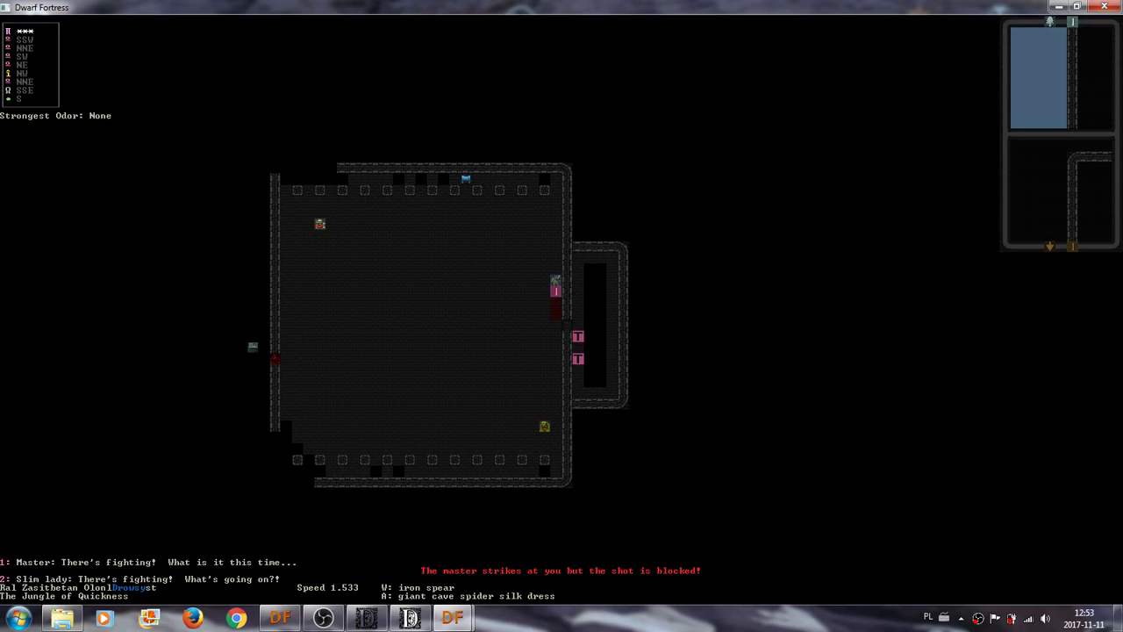
Make a quick spear stab at the master's left lower arm.
key(A)
key(a)
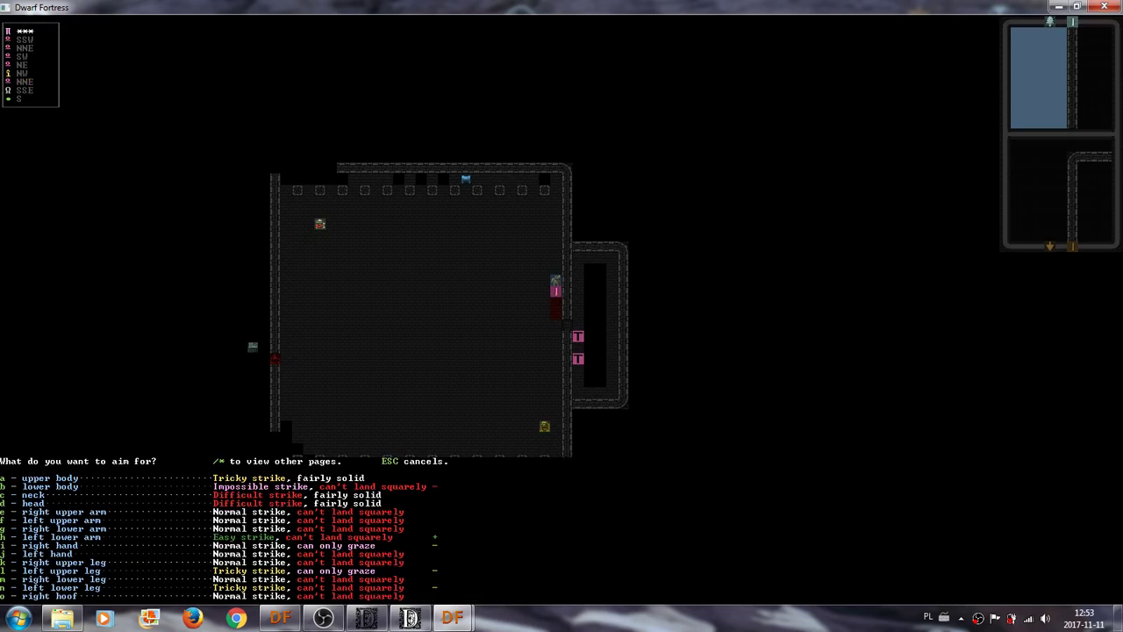
key(asterisk)
key(slash)
key(h)
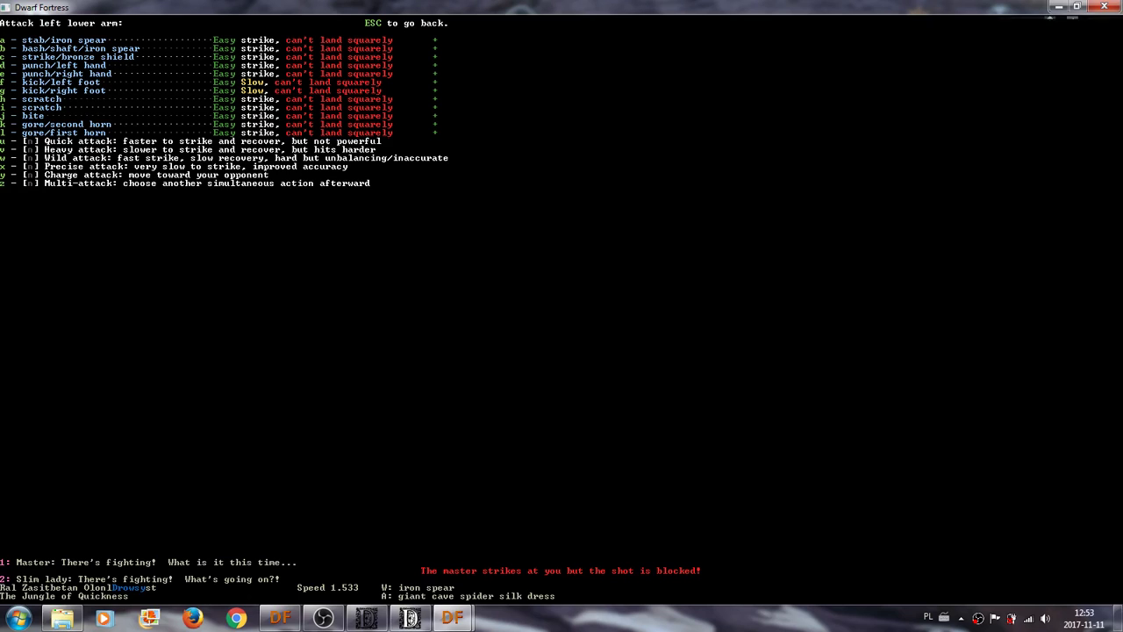
key(u)
key(a)
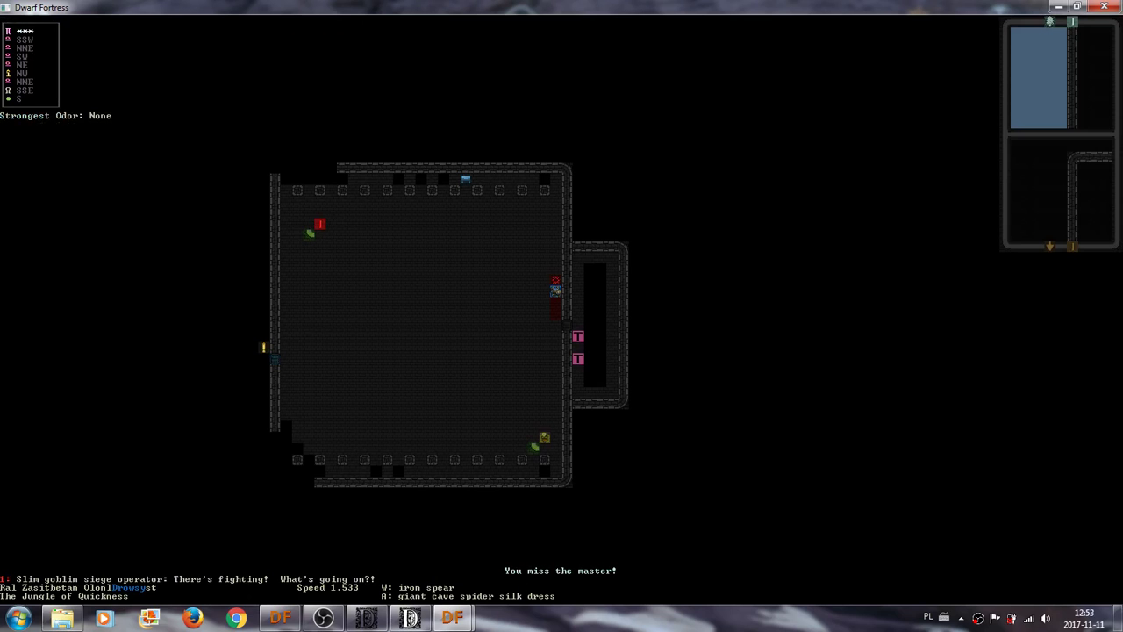
Check the master's combat status and parry details, then wait a turn.
key(C)
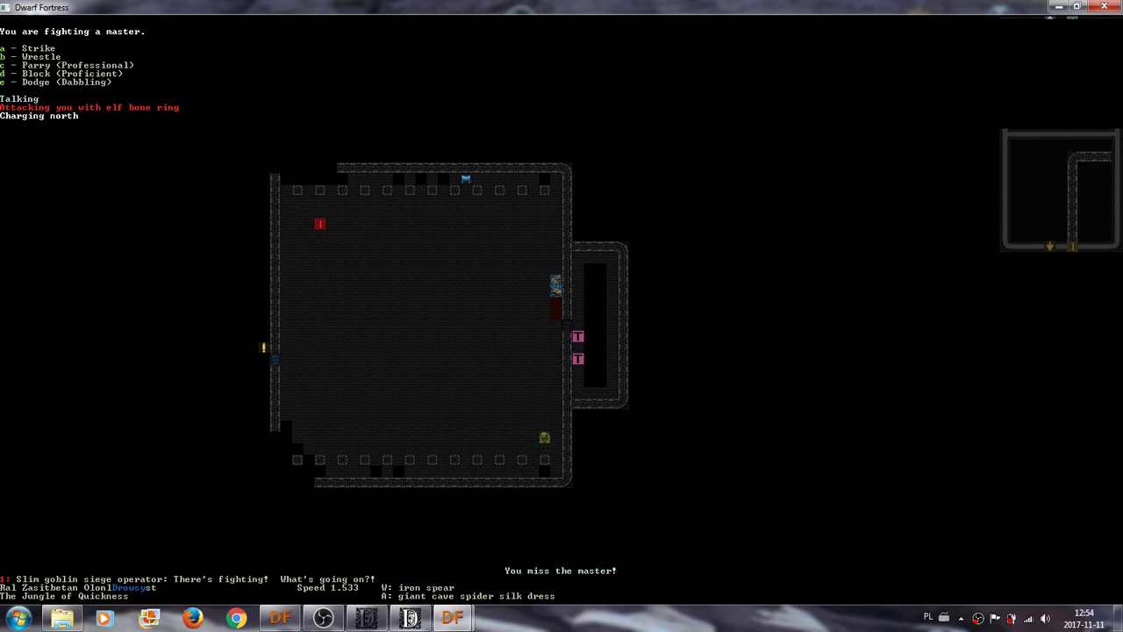
key(c)
key(a)
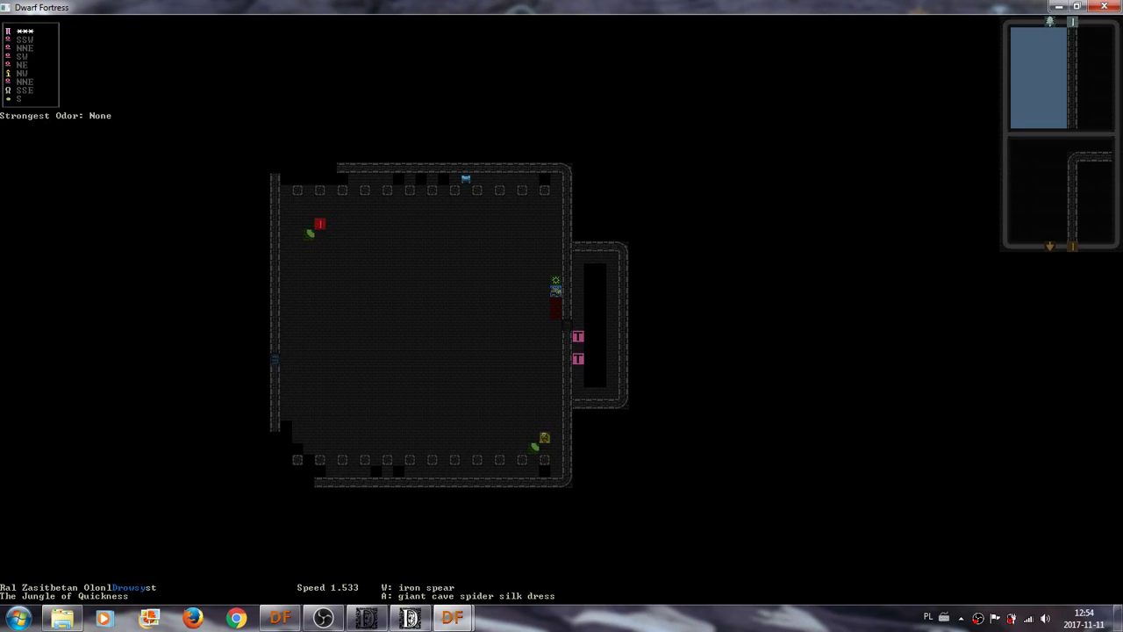
Stab at the master's right lower leg with the iron spear.
key(A)
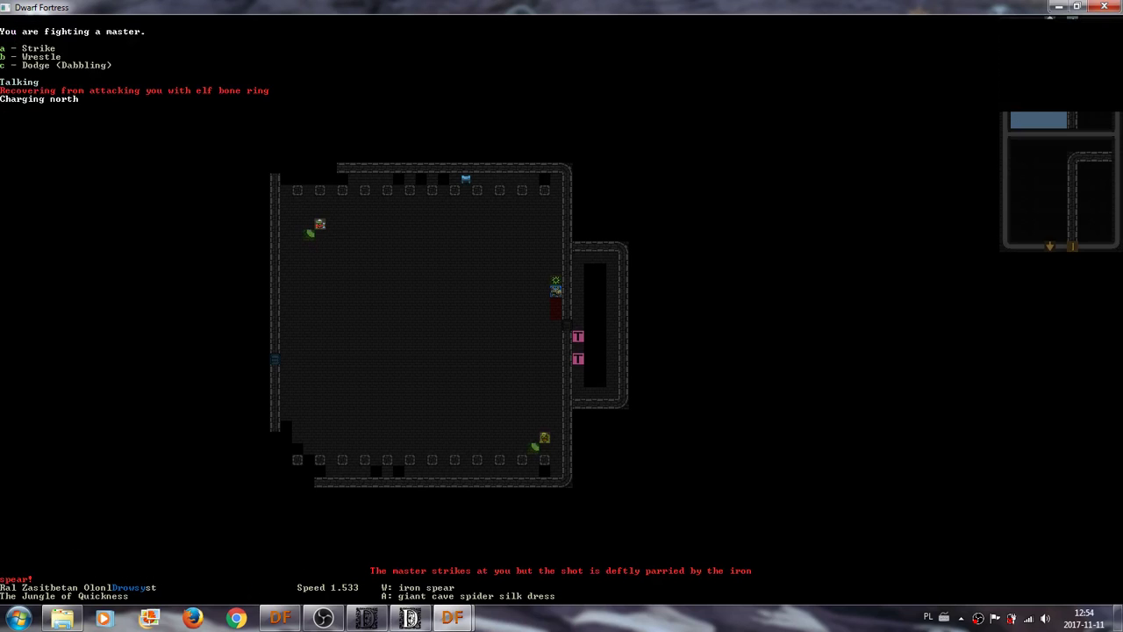
key(a)
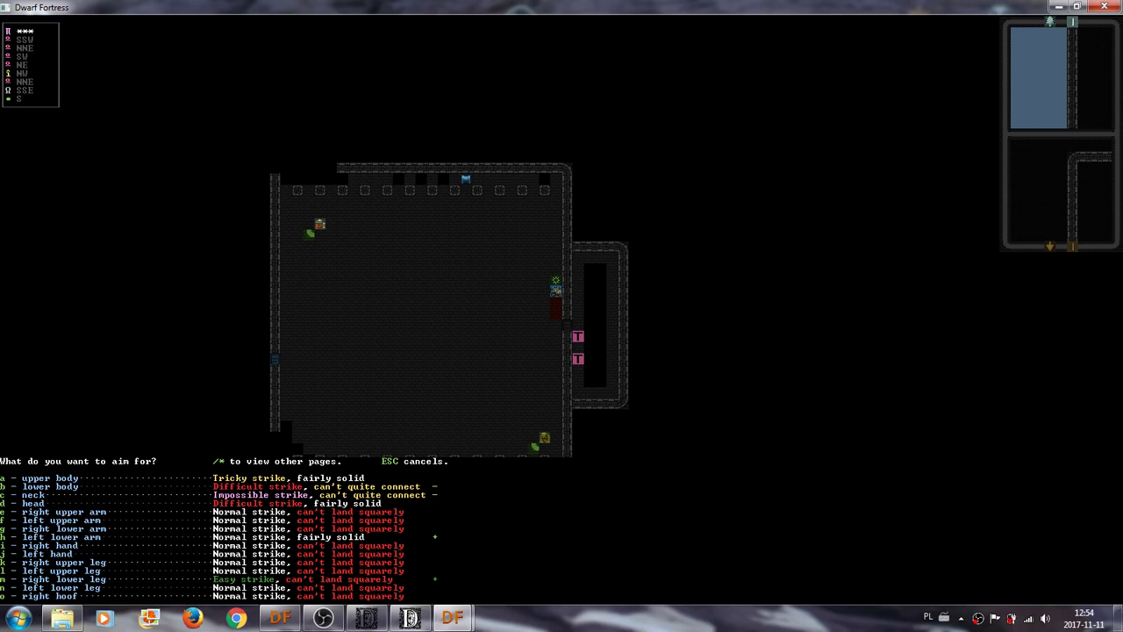
key(n)
key(a)
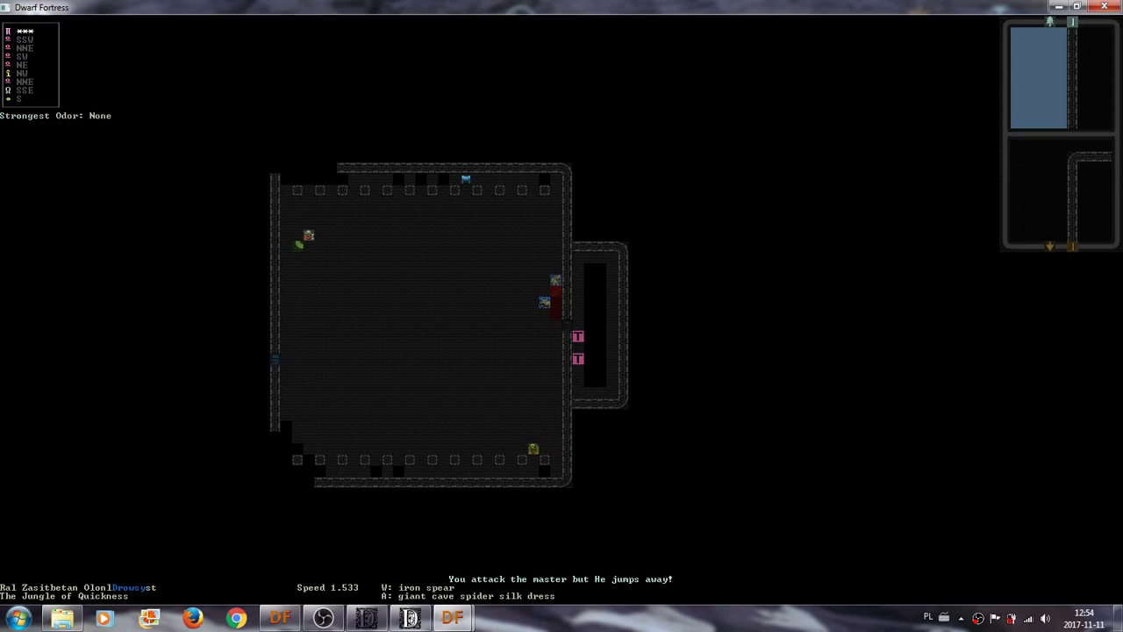
key(period)
key(period)
key(period)
key(l)
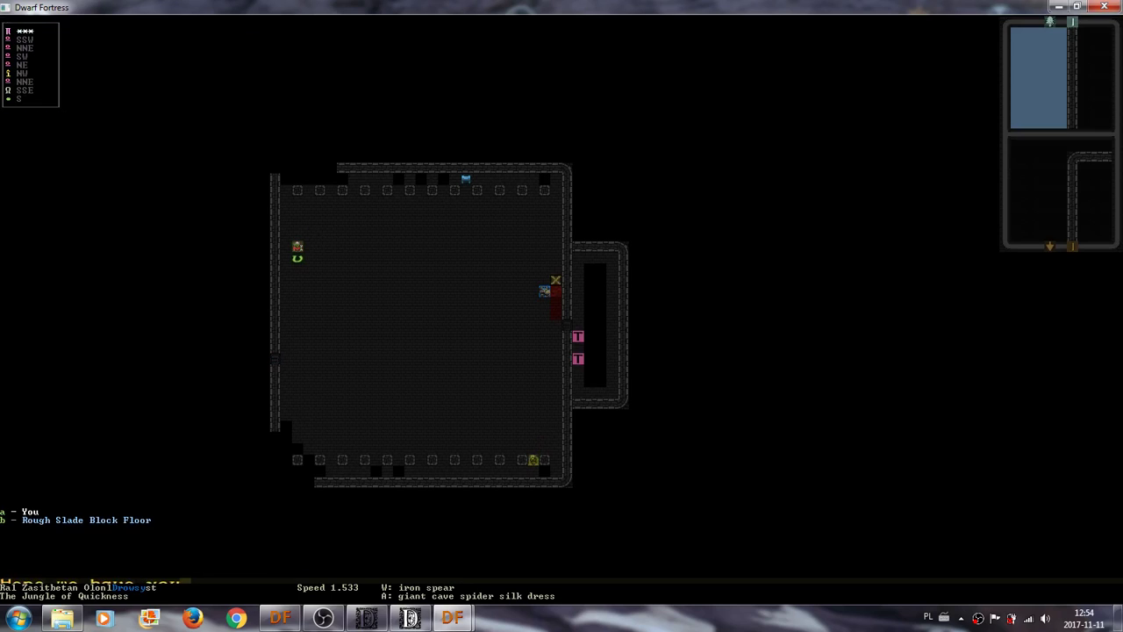
key(KP_7)
key(KP_7)
key(KP_7)
key(Escape)
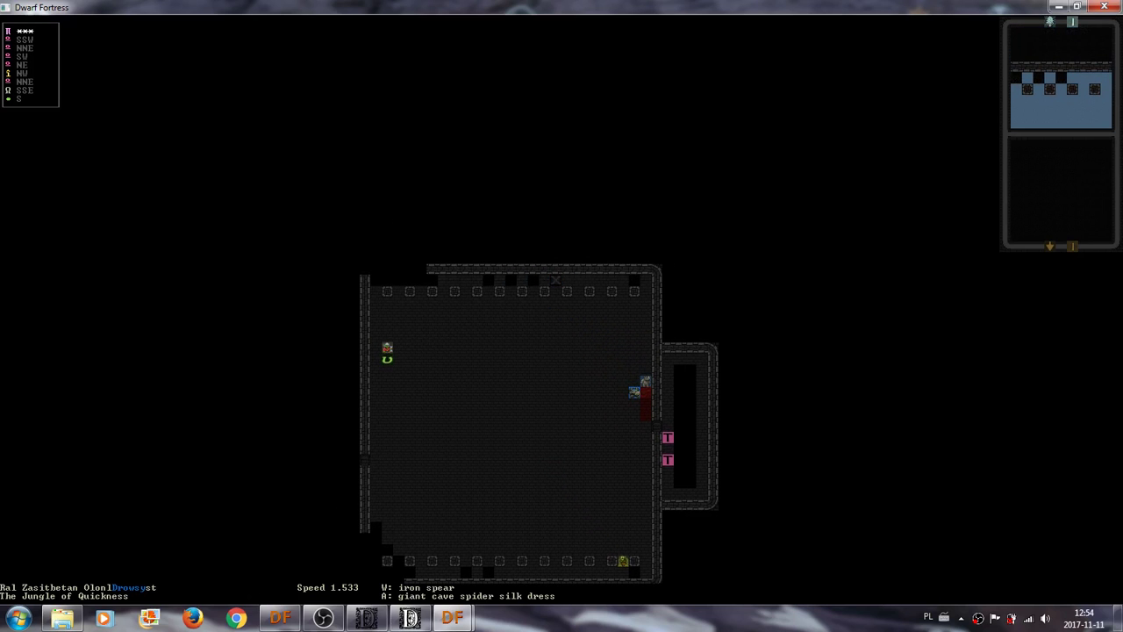
key(l)
key(Escape)
key(l)
key(Escape)
key(o)
key(A)
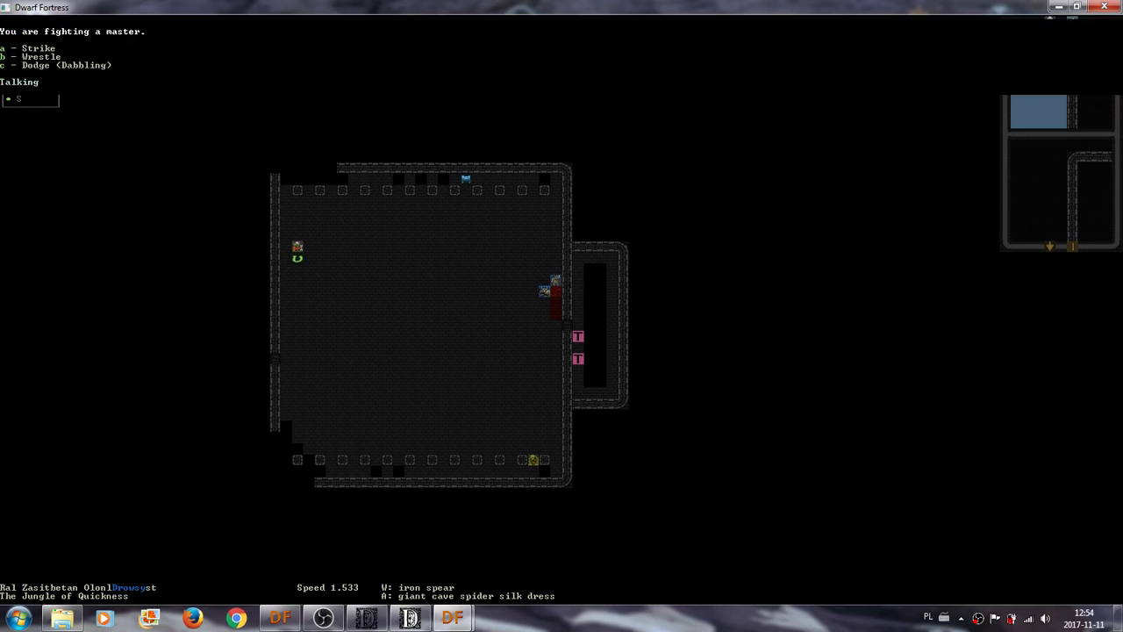
key(a)
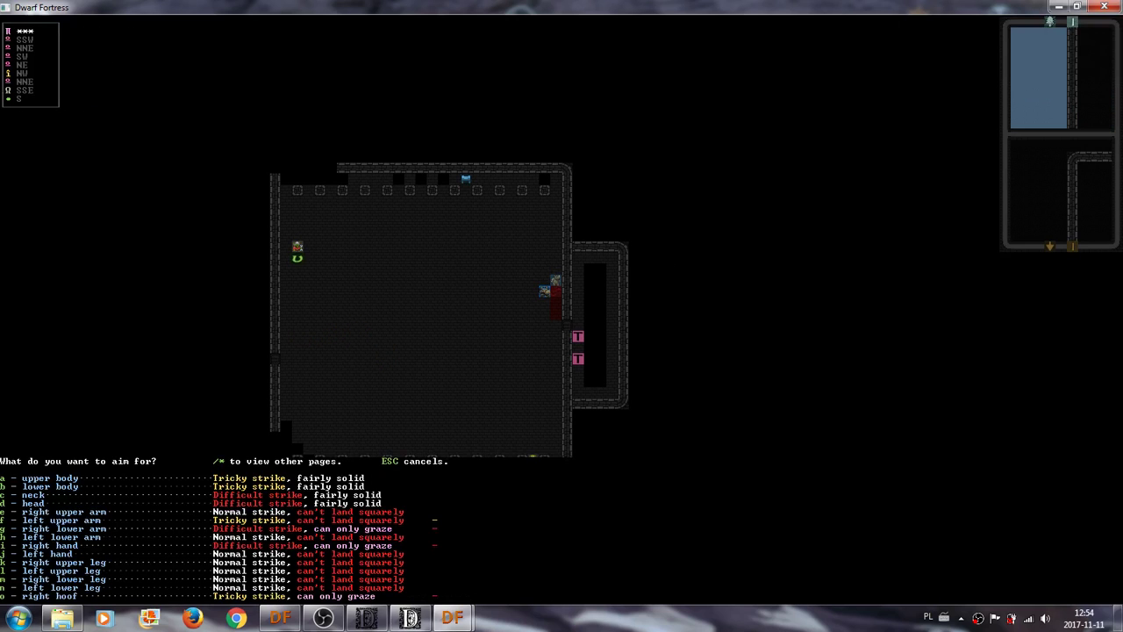
key(a)
key(a)
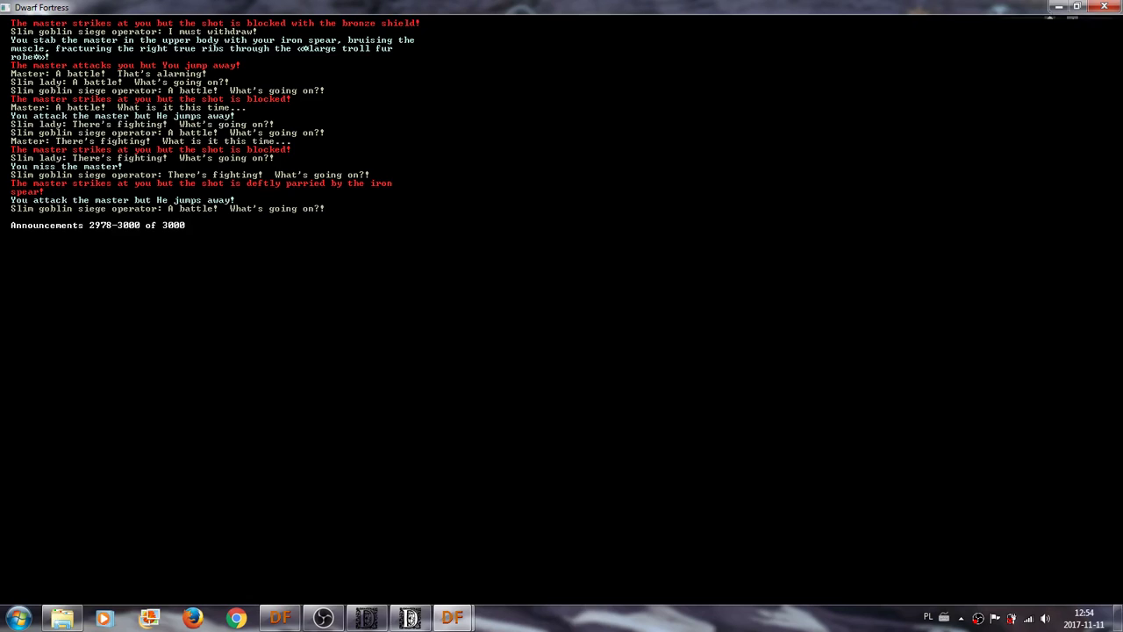
key(Escape)
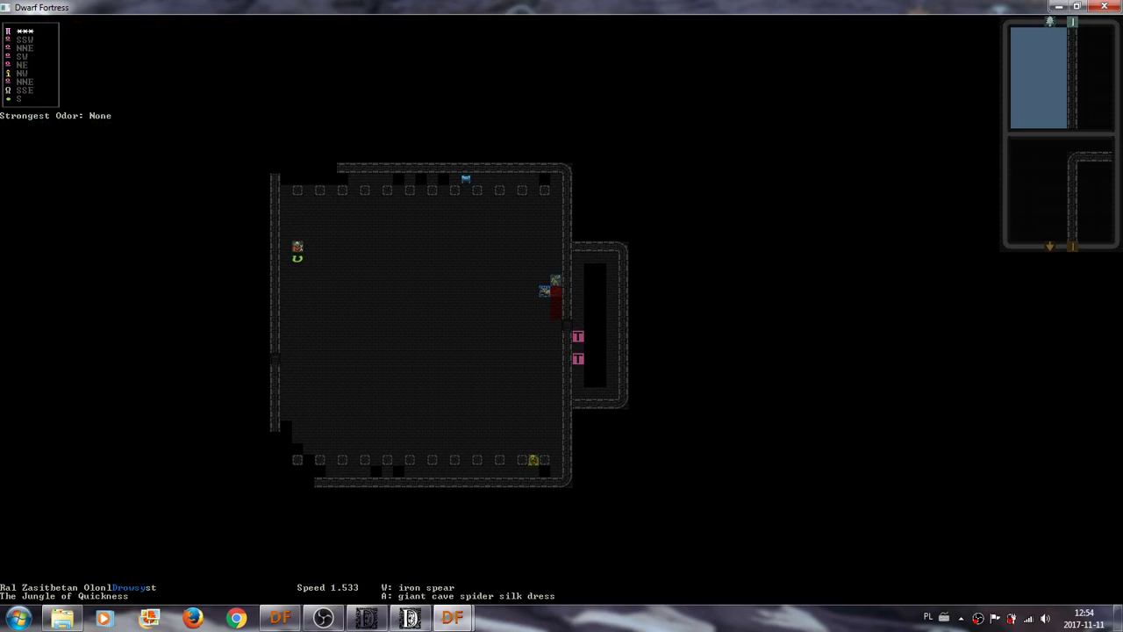
Check the master's combat status, wait a turn, then strike his upper body.
key(A)
key(Escape)
key(A)
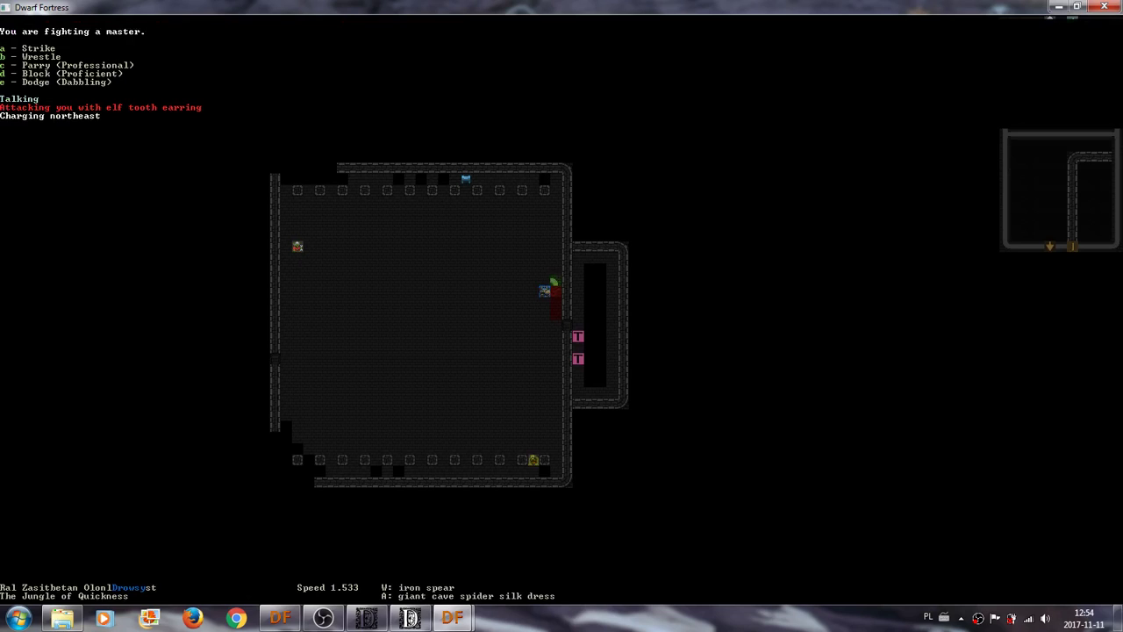
key(a)
key(A)
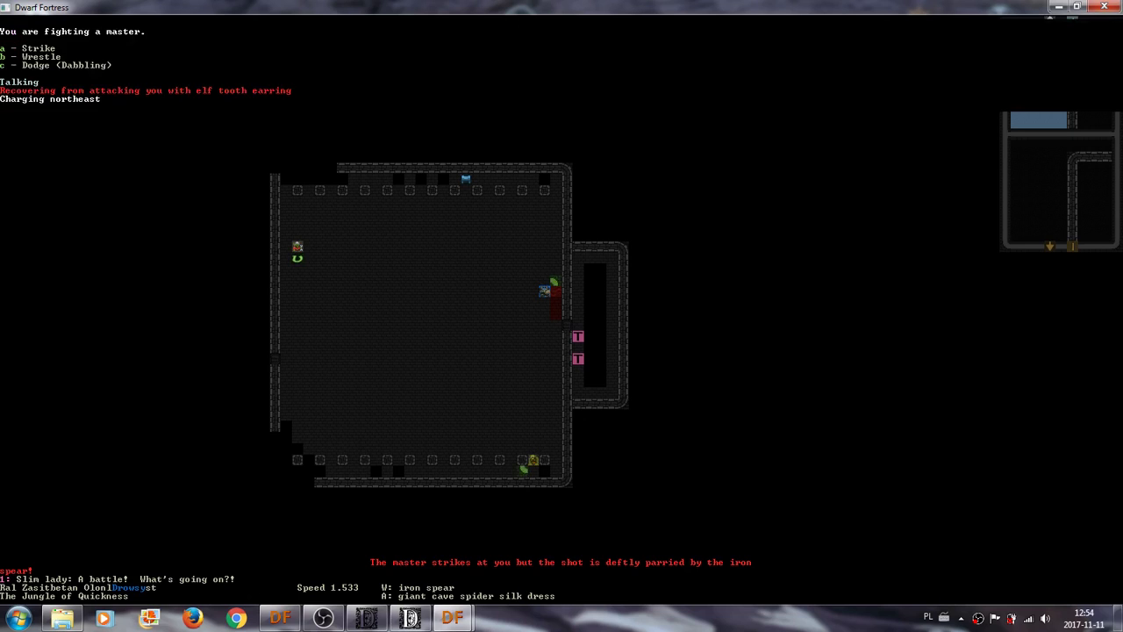
key(a)
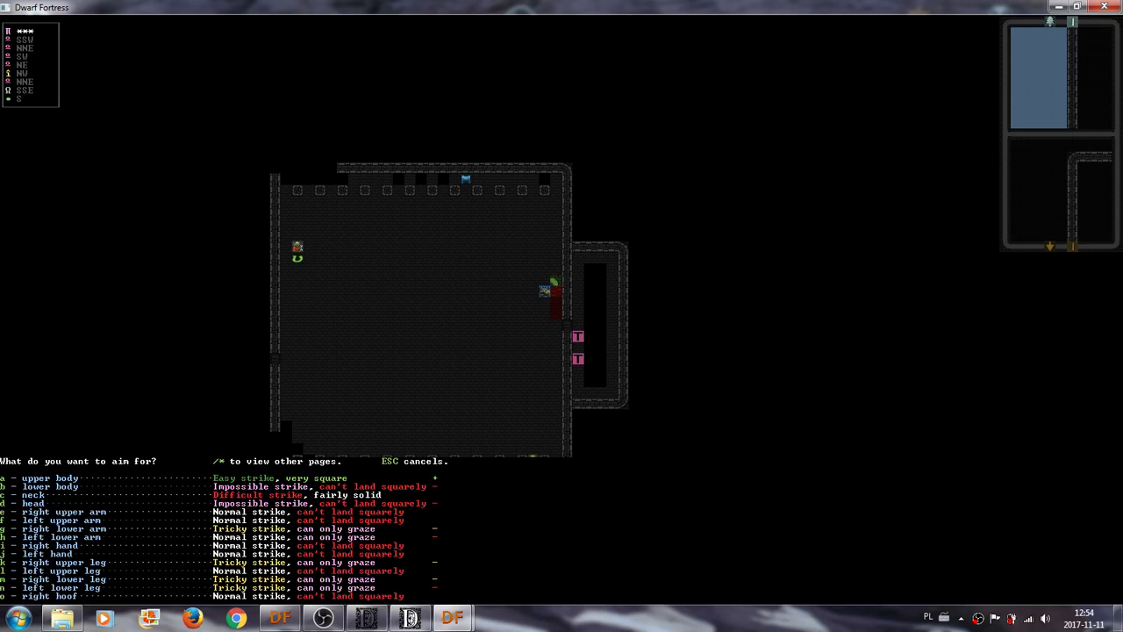
key(a)
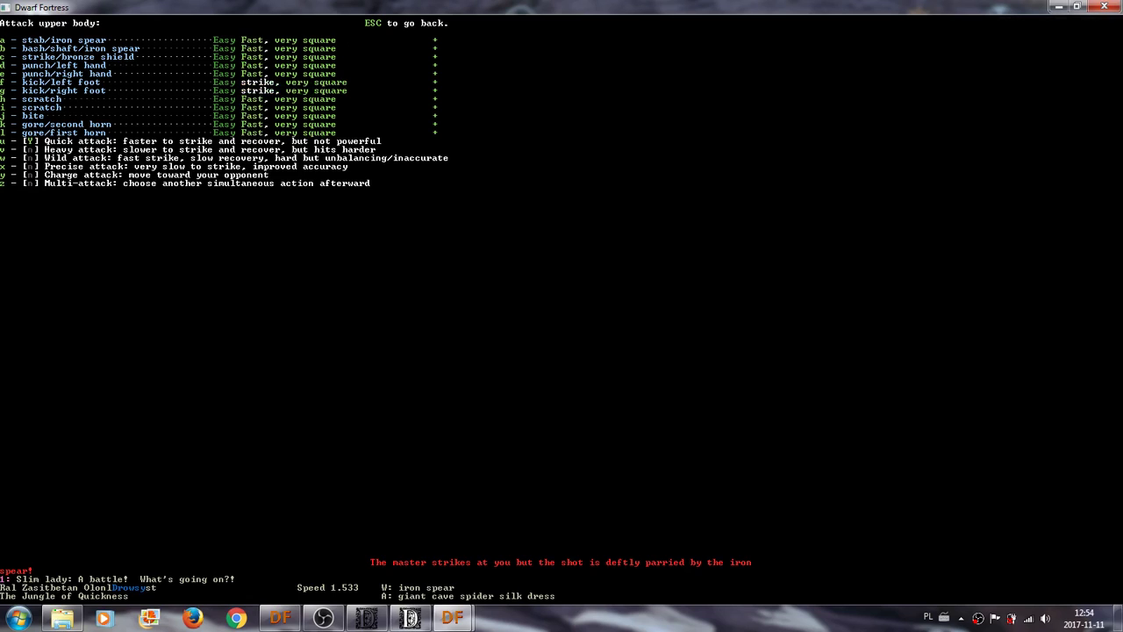
key(a)
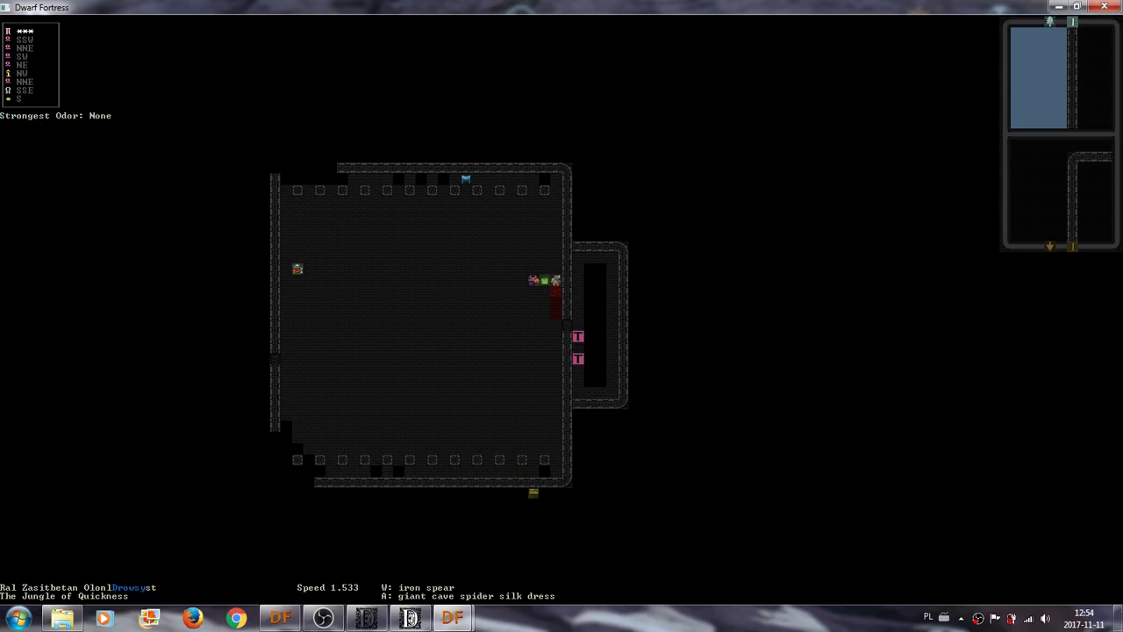
Recheck the master's combat info, wait a turn, then quick-strike his right hoof.
key(A)
key(a)
key(A)
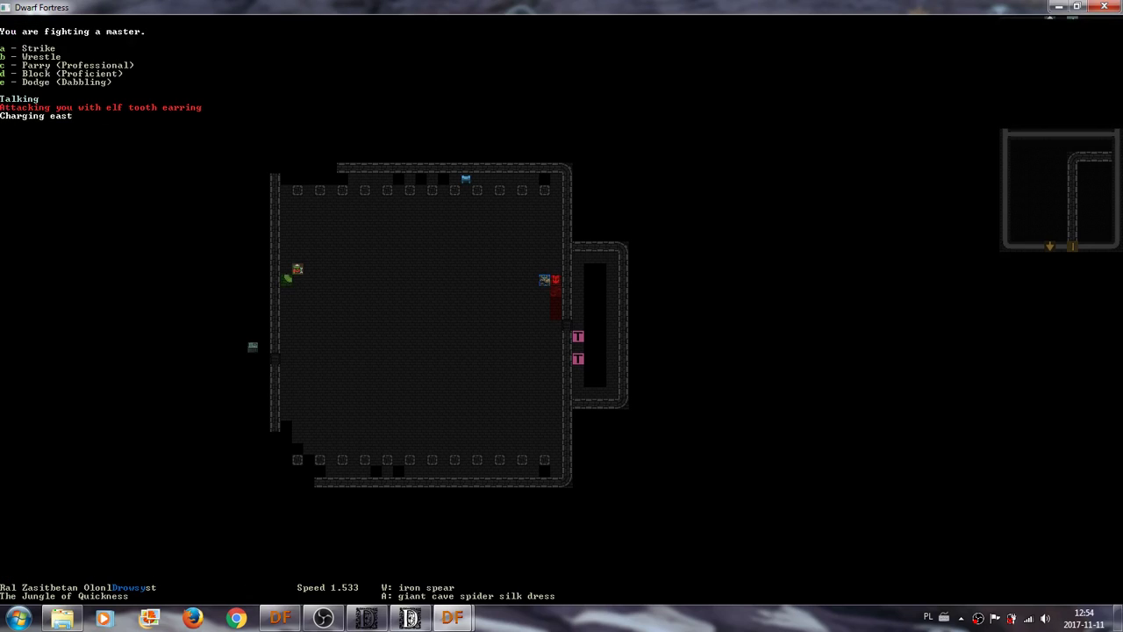
key(c)
key(Return)
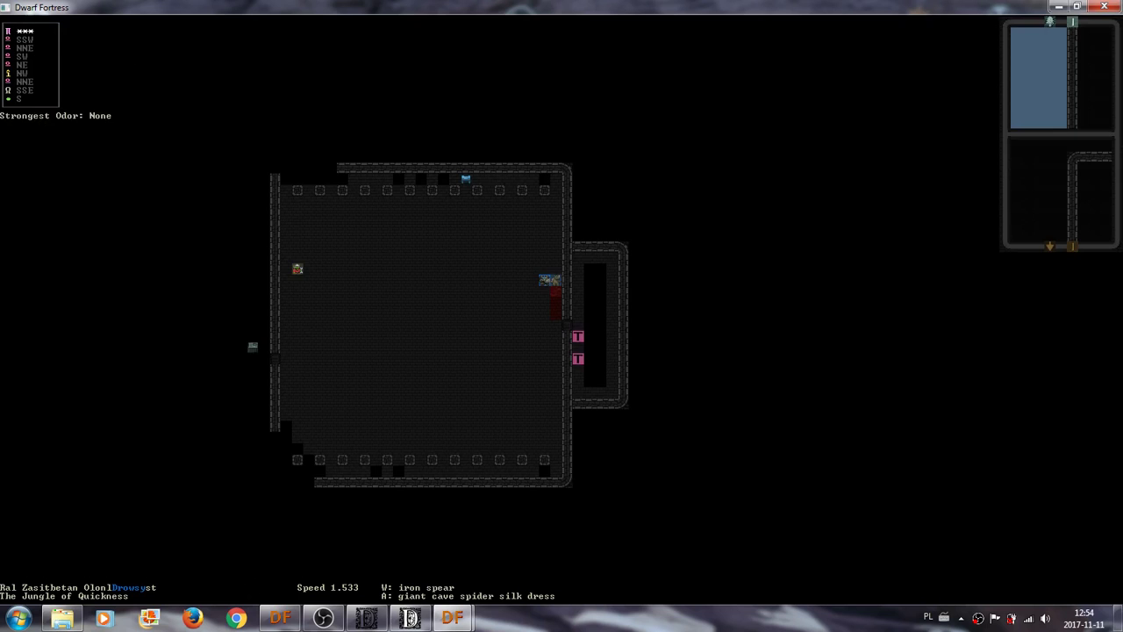
key(A)
key(a)
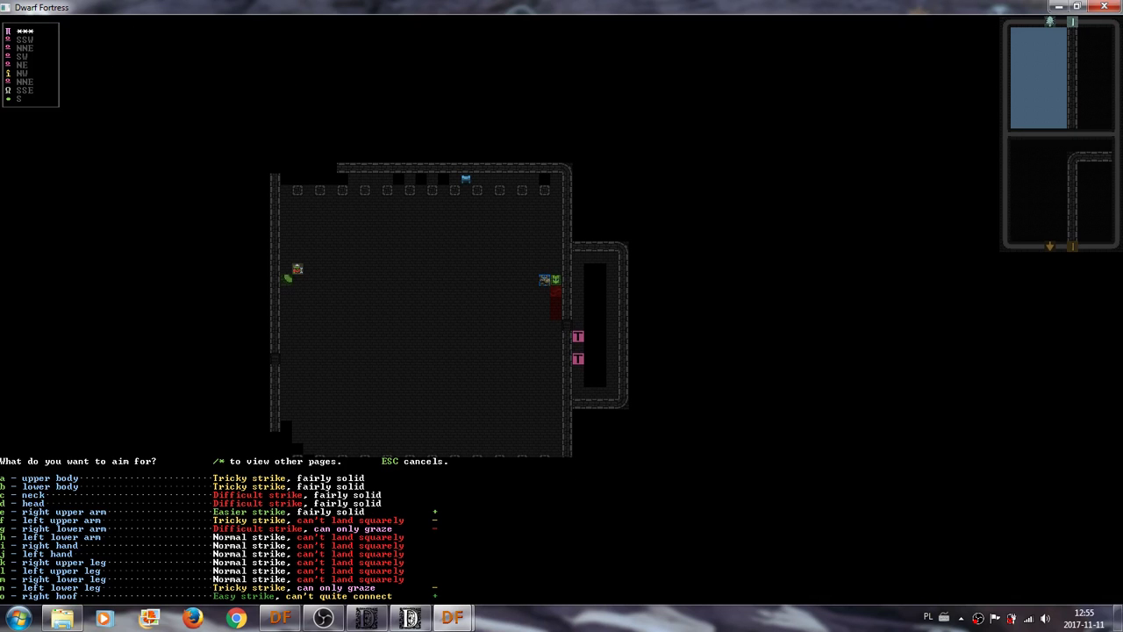
key(o)
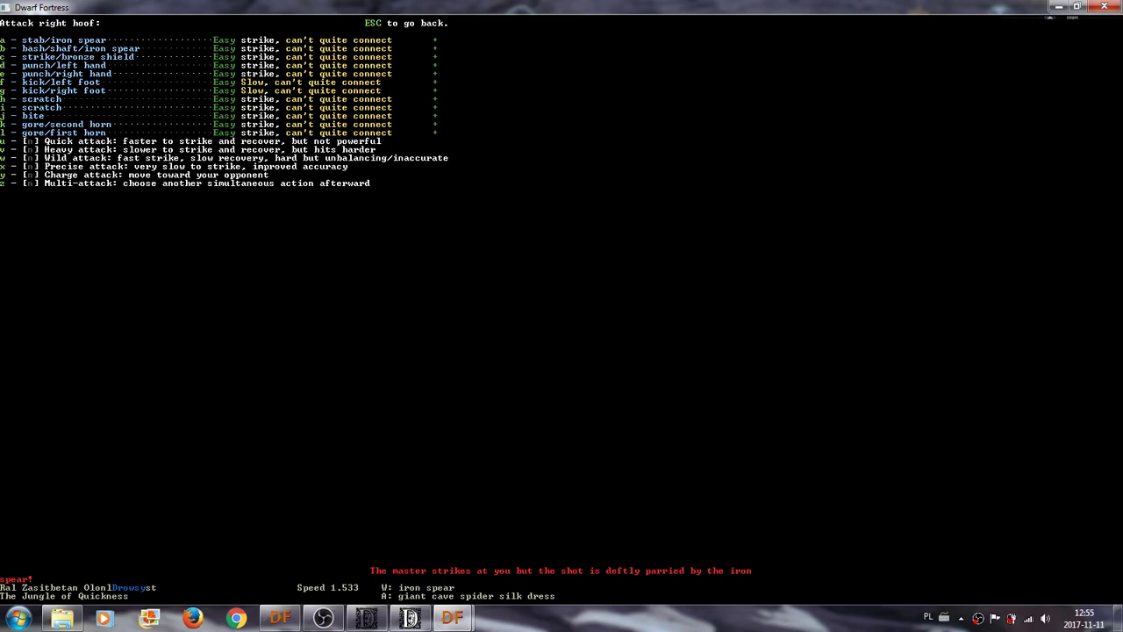
key(a)
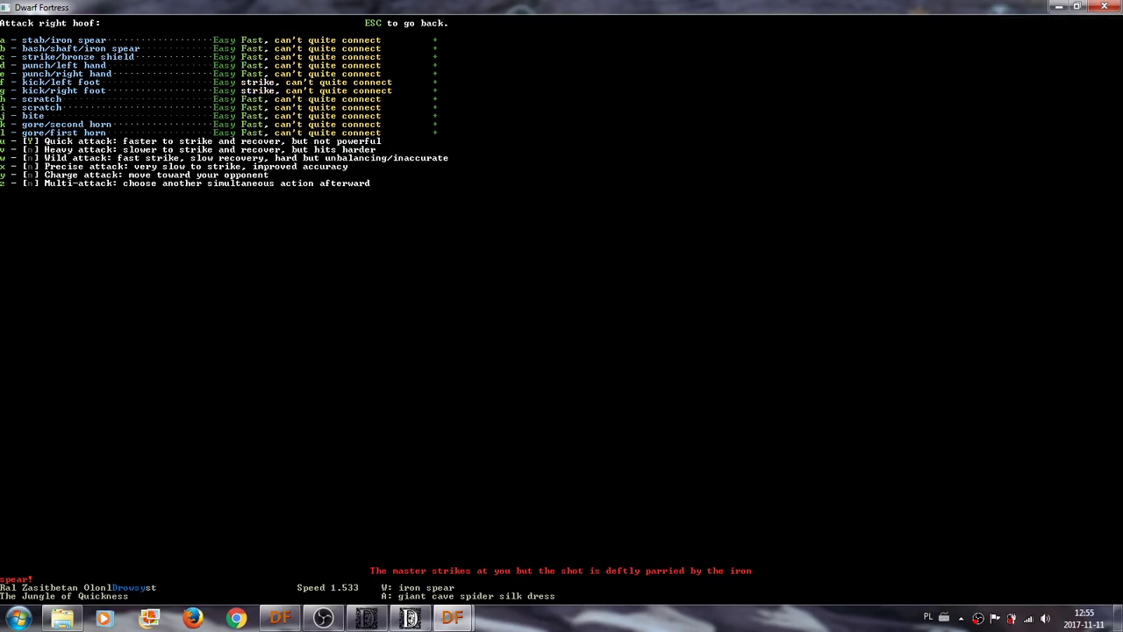
key(Return)
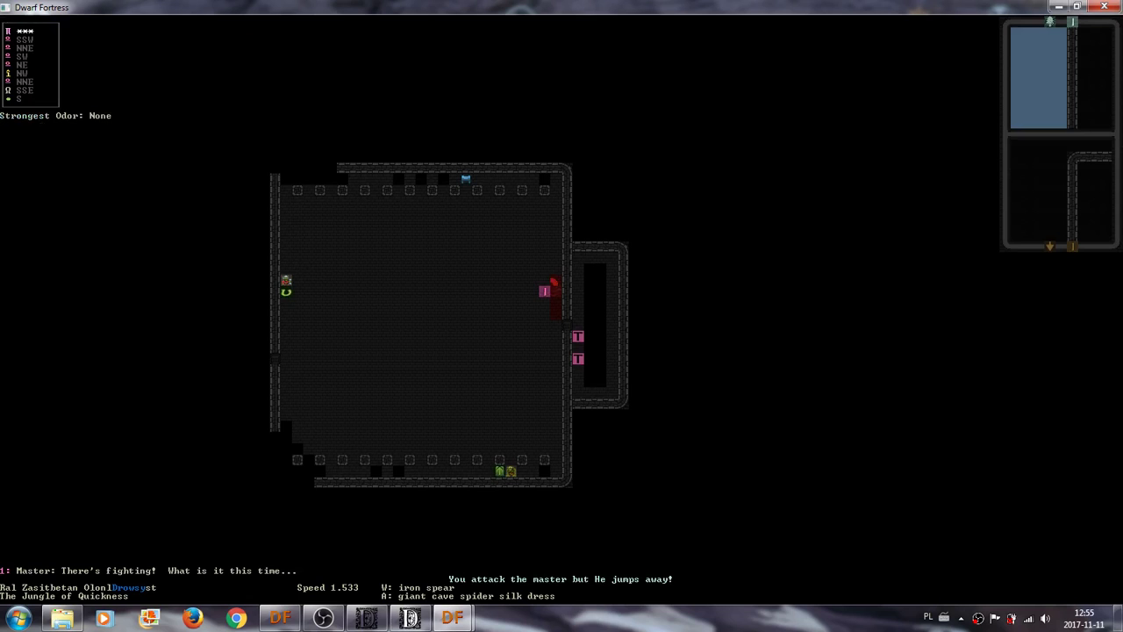
View the master's status, then strike his right hoof again with the iron spear.
key(l)
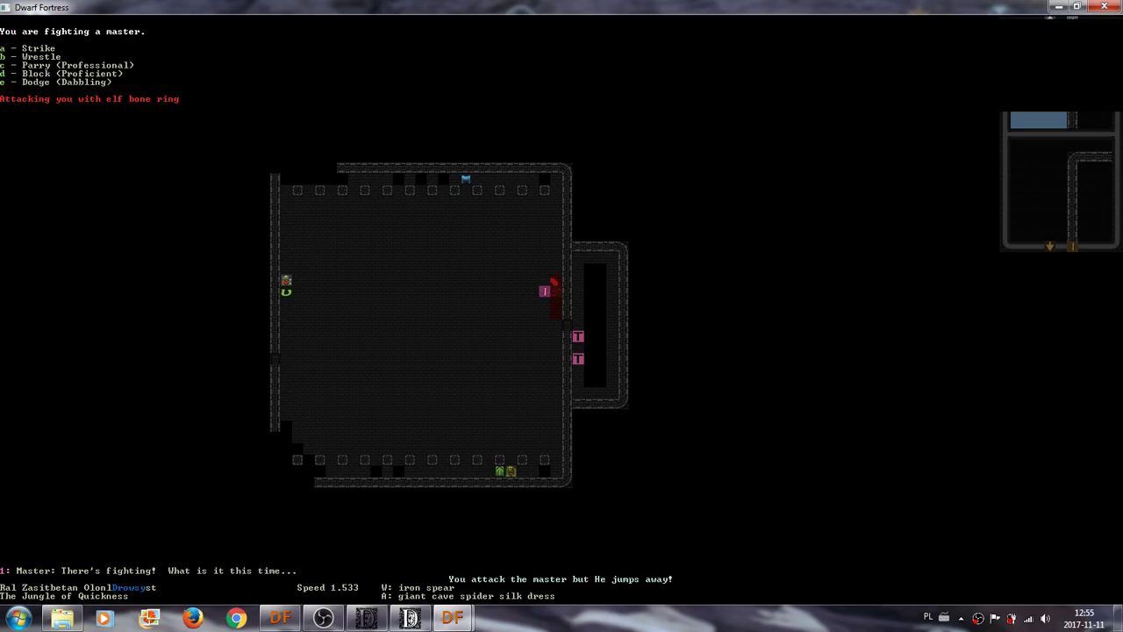
key(Escape)
key(A)
key(a)
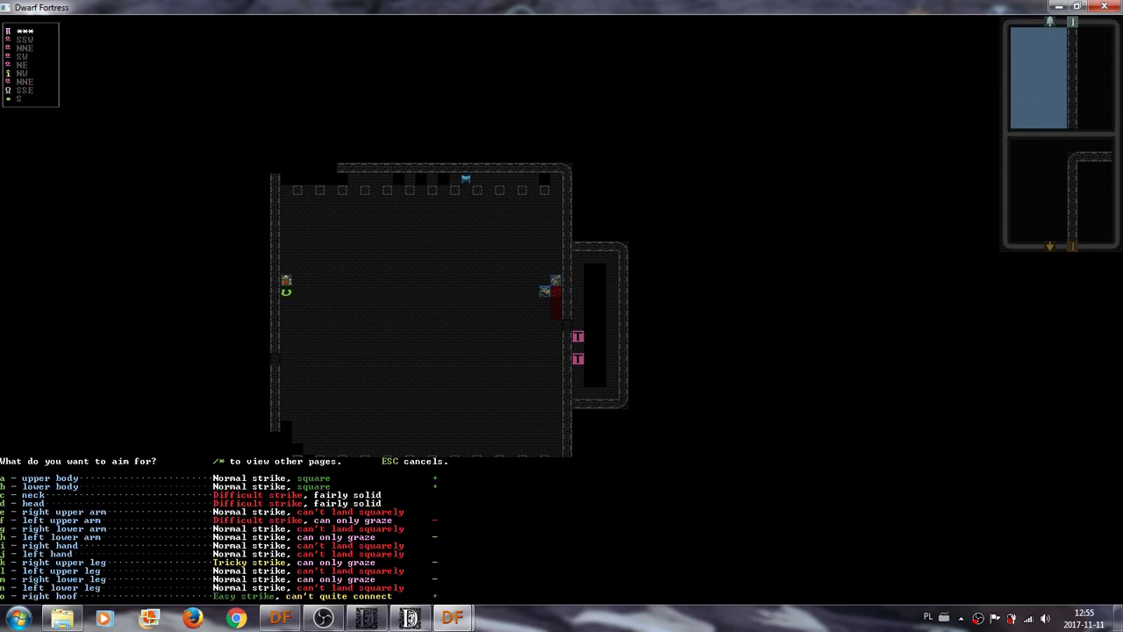
key(o)
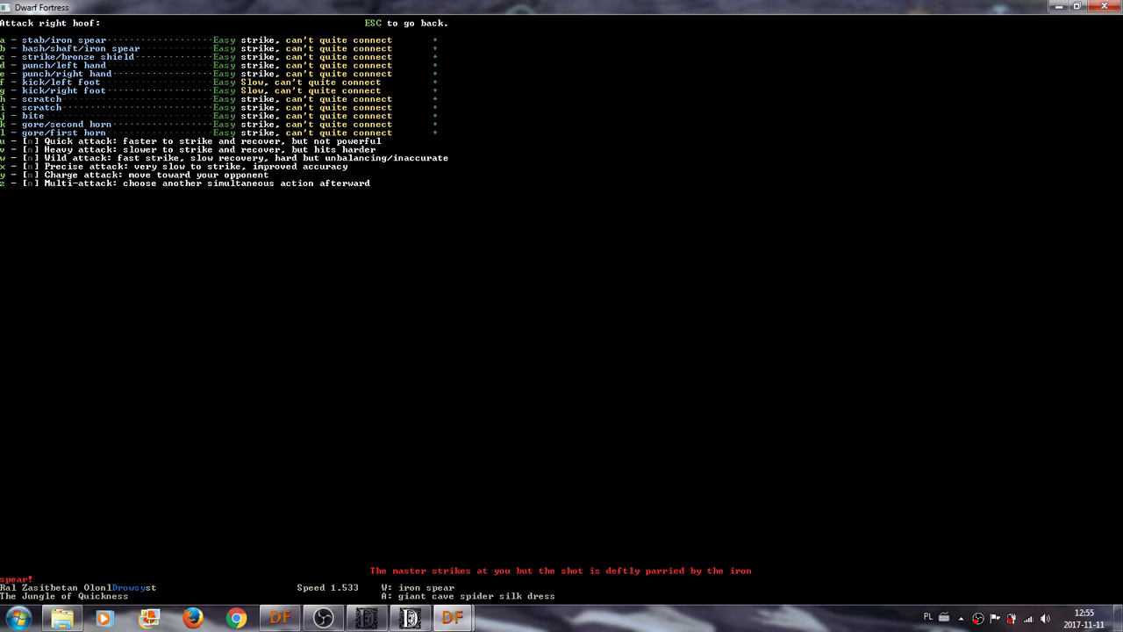
key(Return)
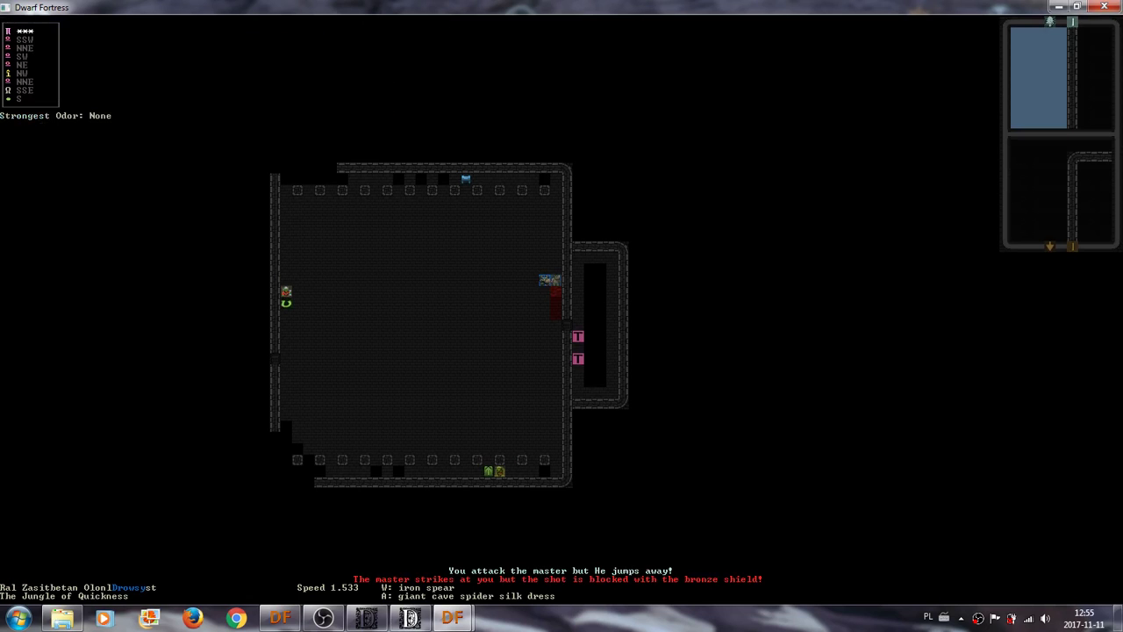
After backing out of two attack attempts, strike another body part of the master.
key(A)
key(a)
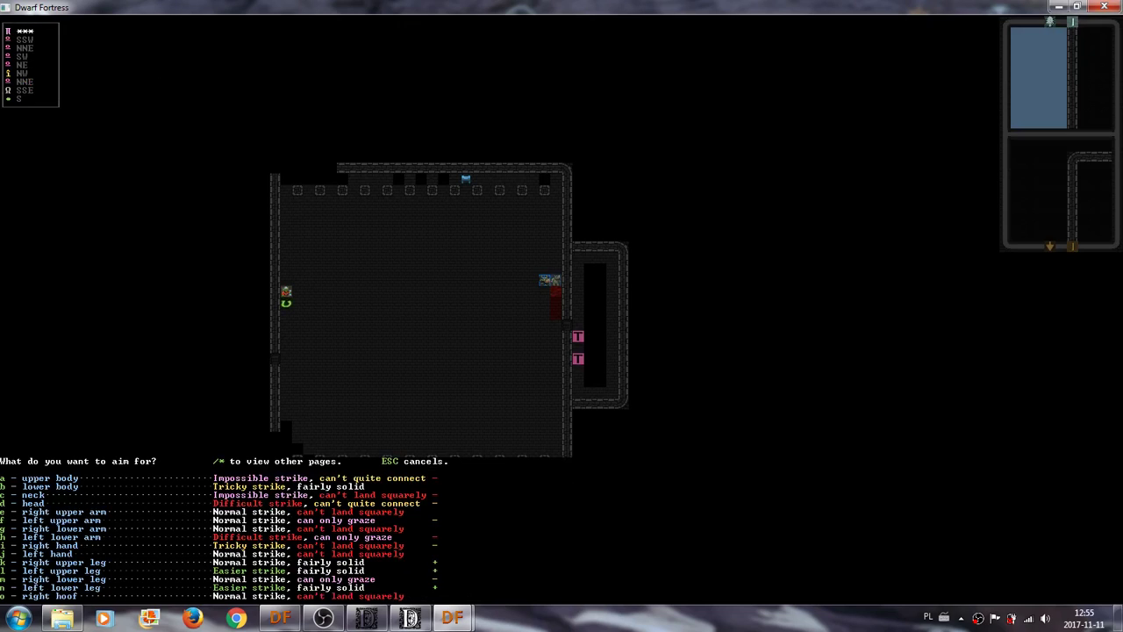
key(Escape)
key(A)
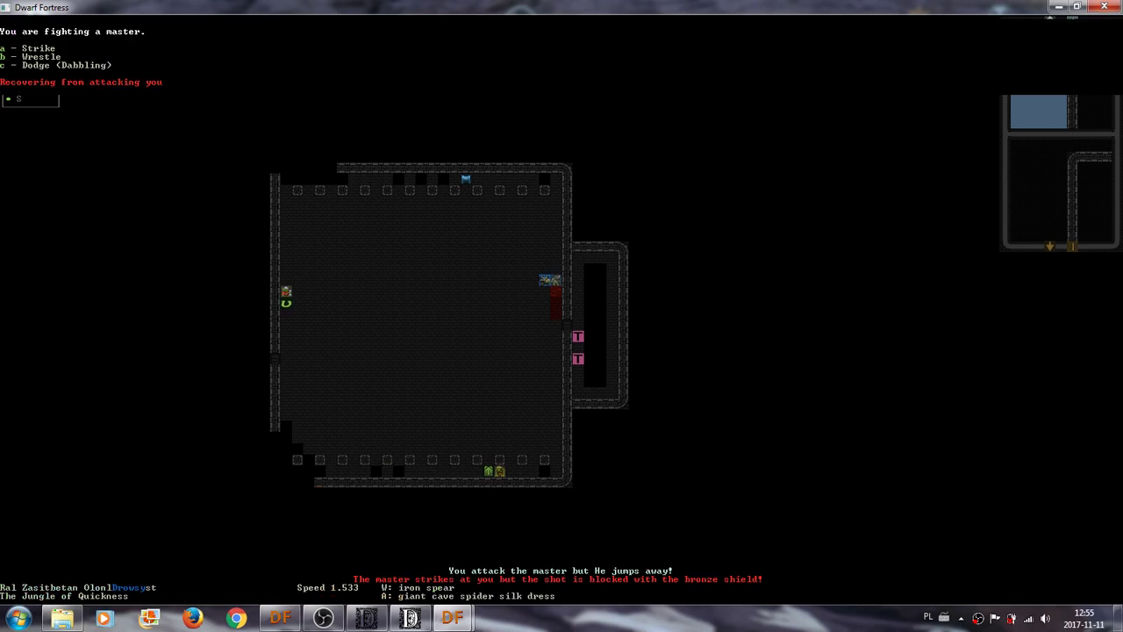
key(Escape)
key(A)
key(a)
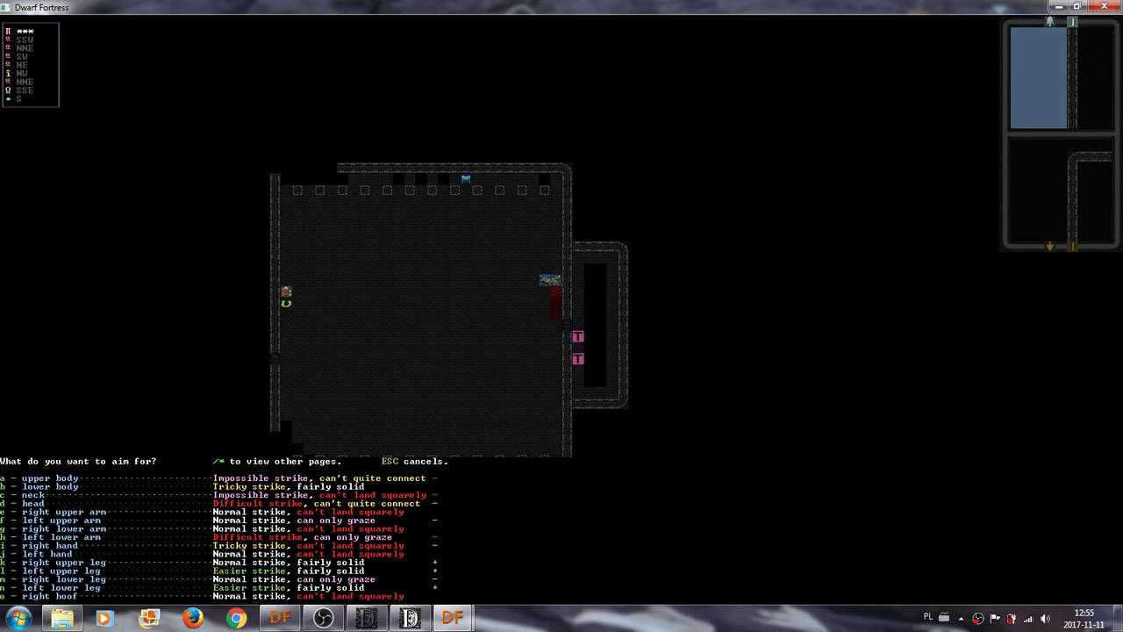
key(m)
key(Return)
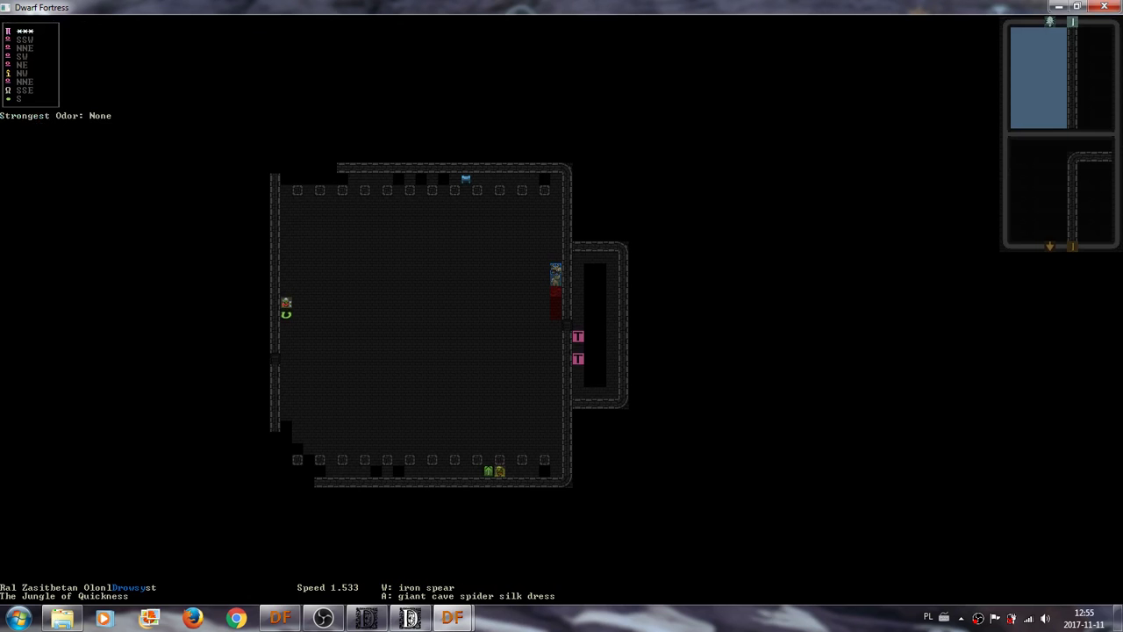
Strike one more body part, then choose to dodge the master's charge.
key(A)
key(a)
key(b)
key(Return)
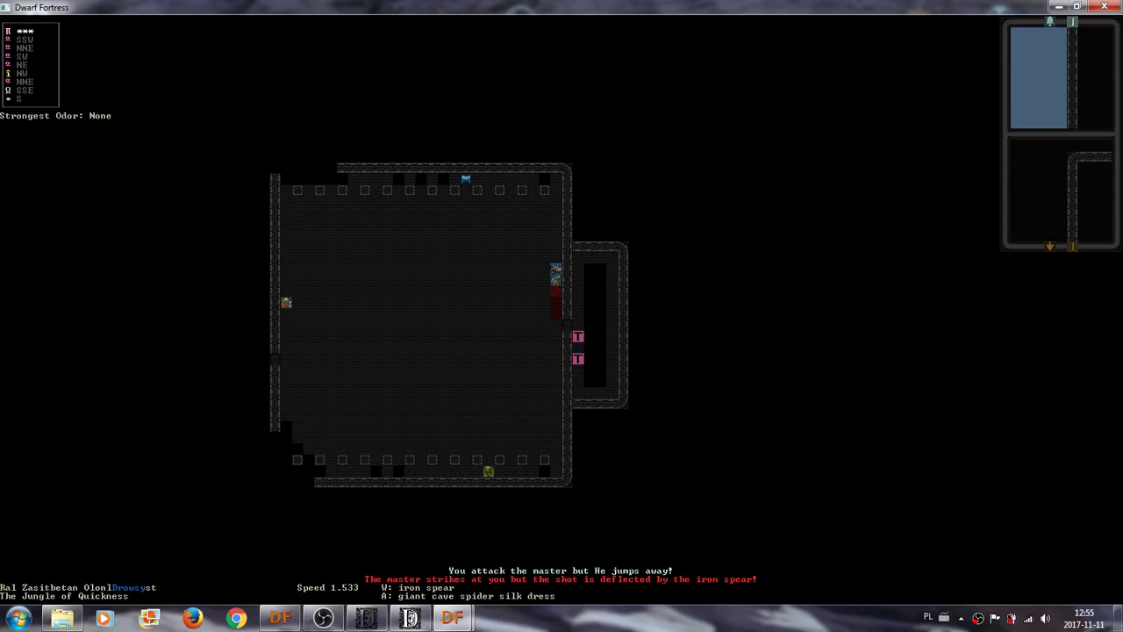
key(A)
key(Escape)
key(A)
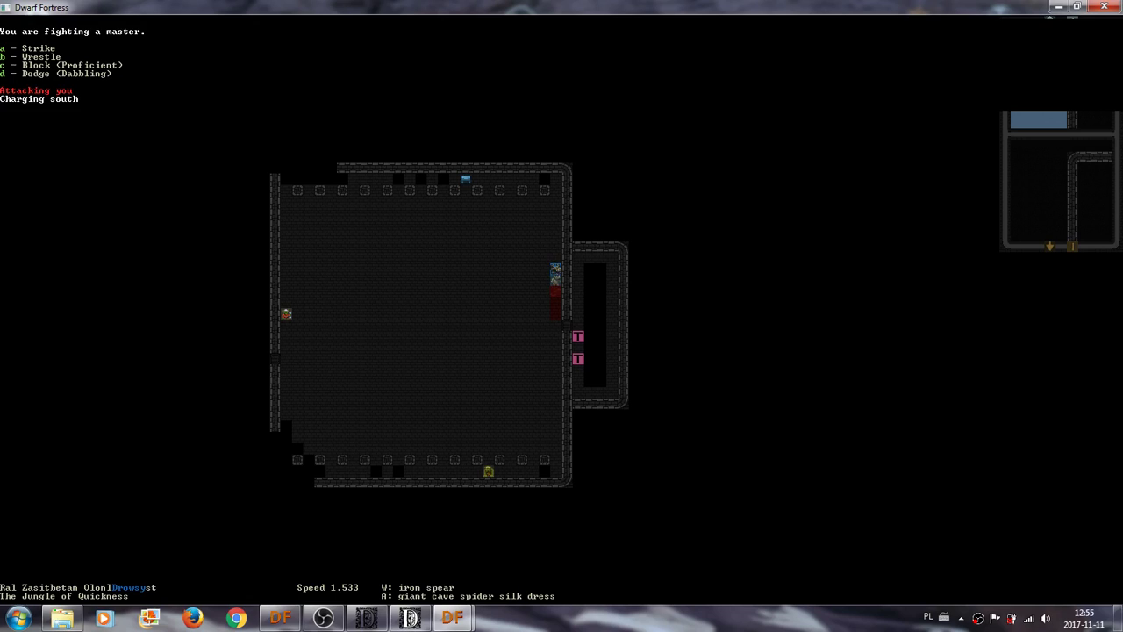
key(d)
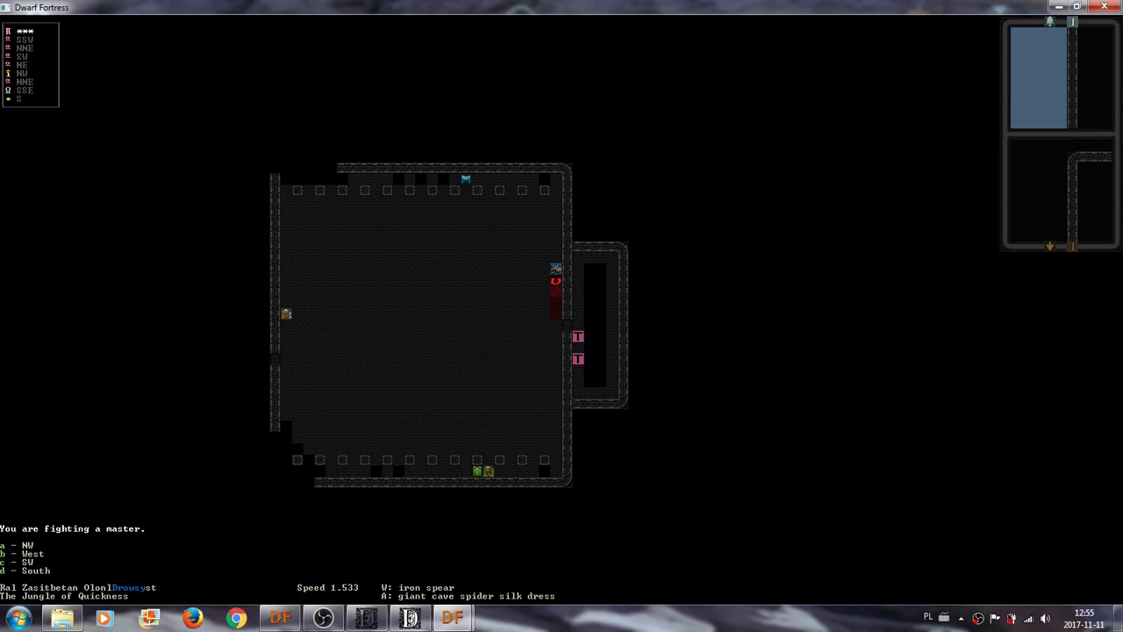
Dodge toward a chosen direction, take the master's charge, then view the inventory.
key(a)
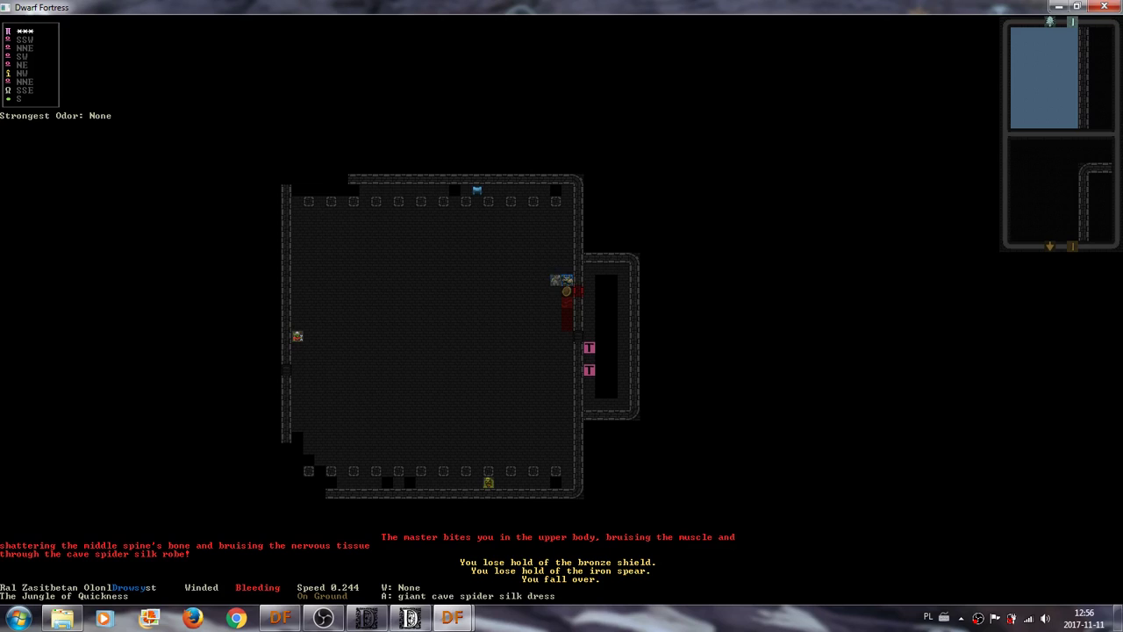
key(Return)
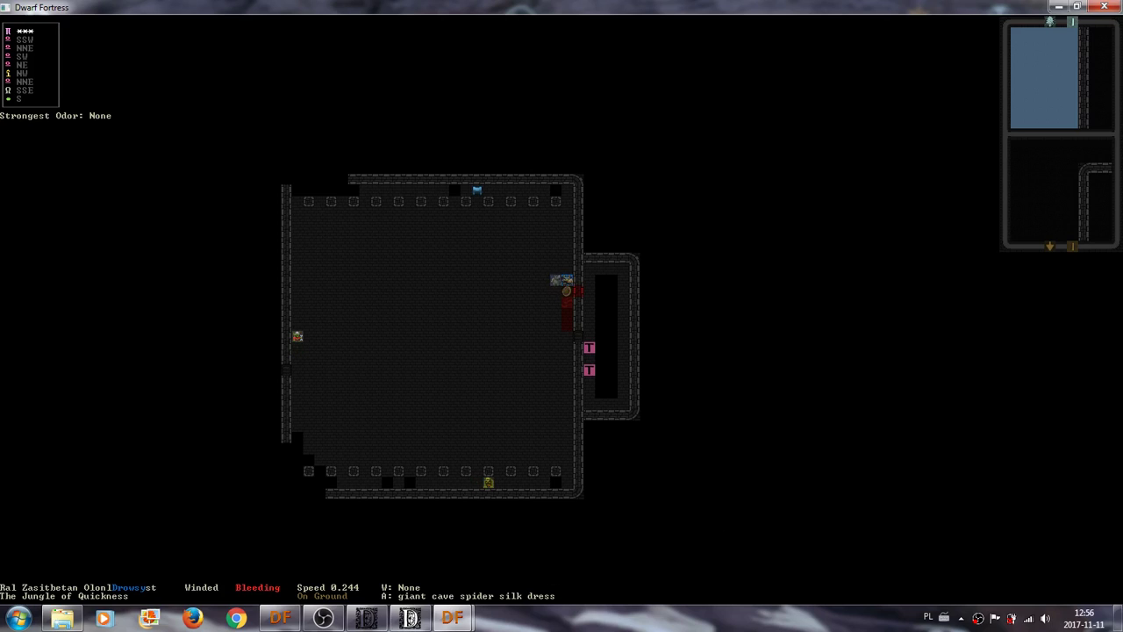
key(A)
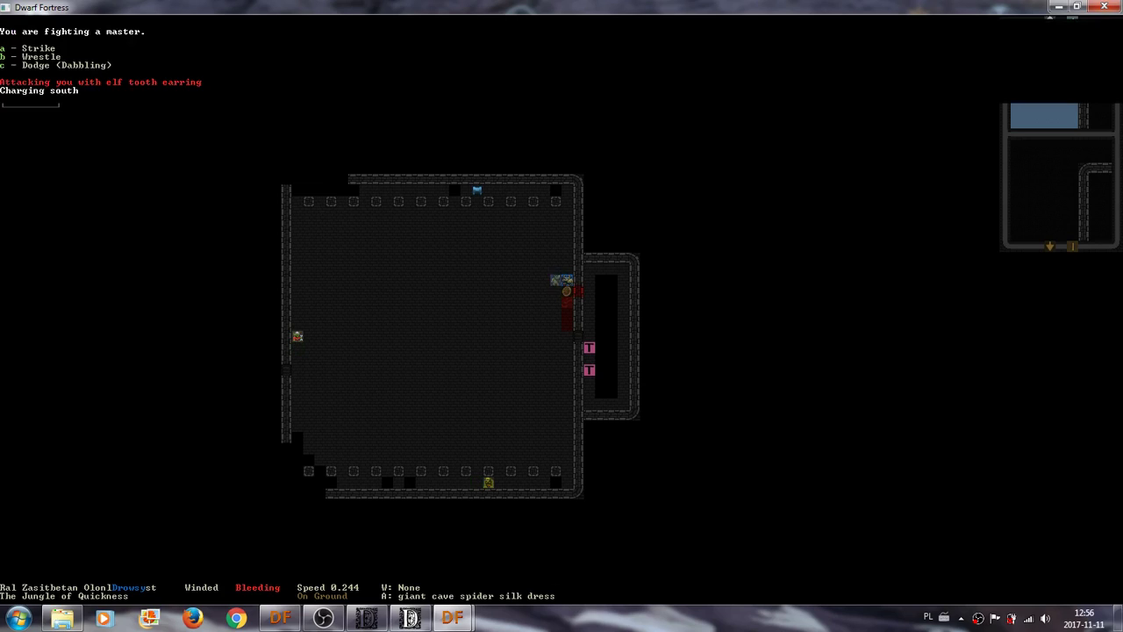
key(Escape)
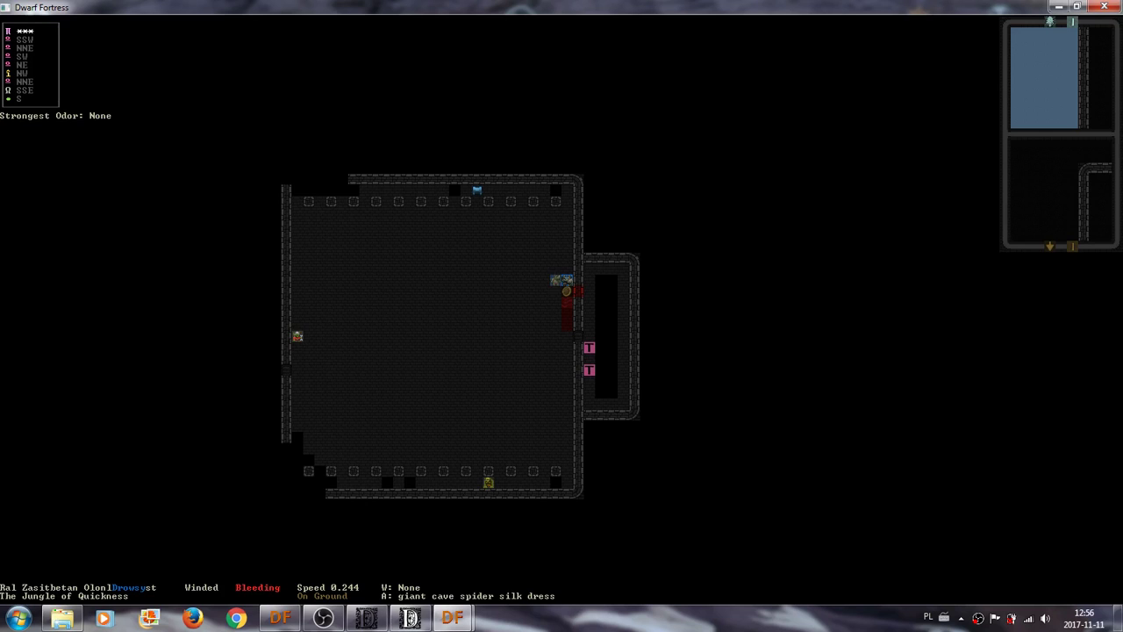
key(i)
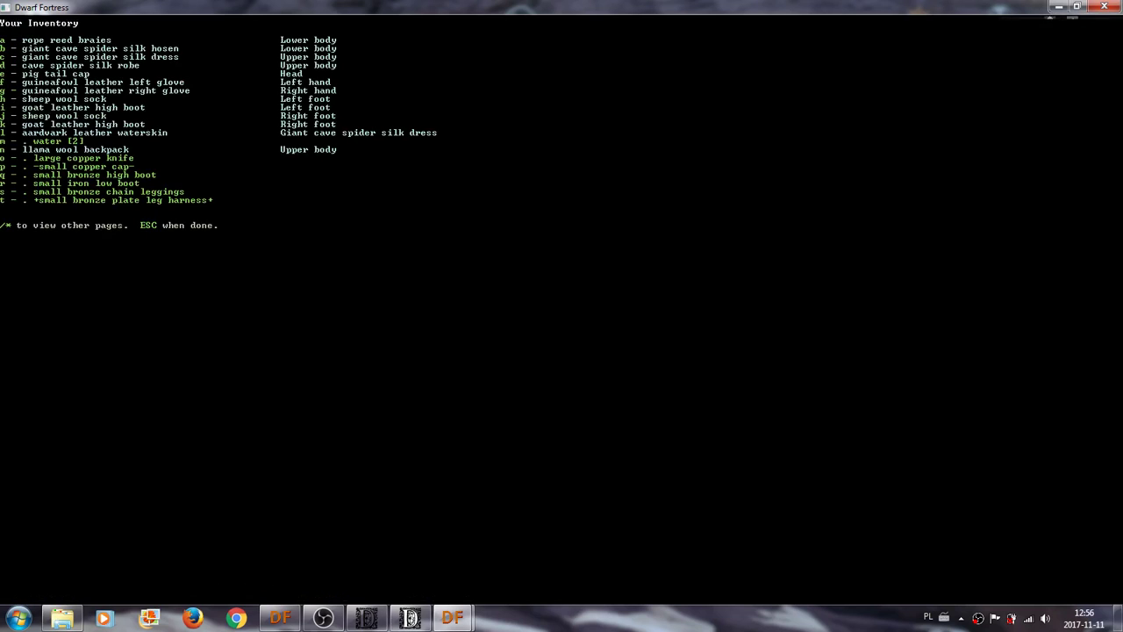
Inspect the dropped iron spear and bronze shield, then step one tile.
key(Escape)
key(KP_3)
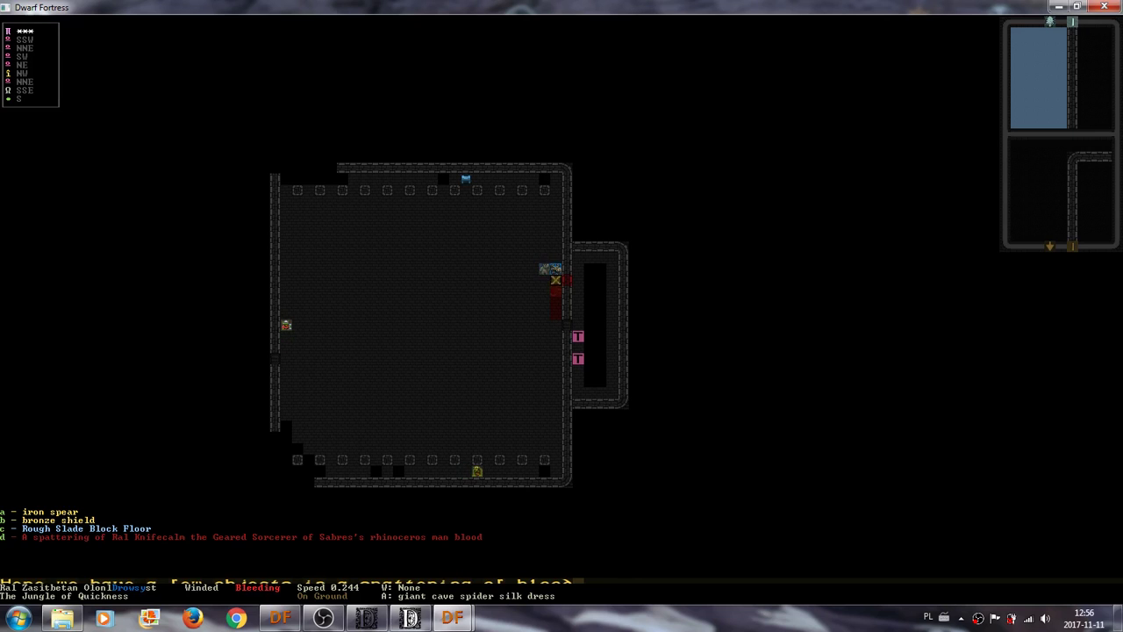
key(KP_7)
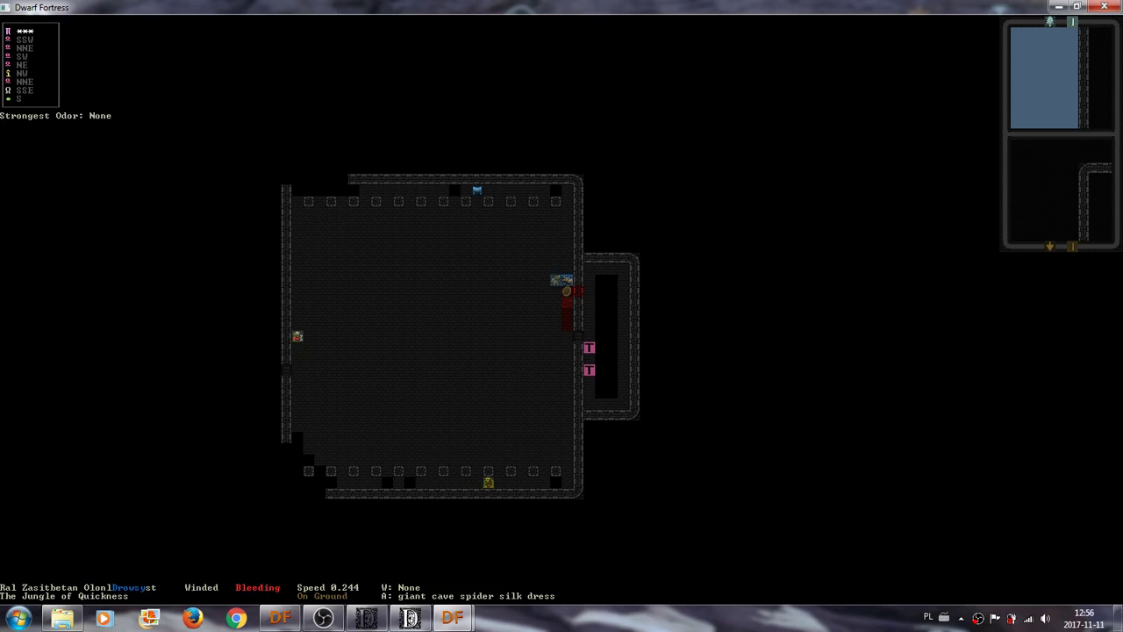
Try aiming a strike at the master's neck, back out, and open the status sheet.
key(Escape)
key(Escape)
key(shift+a)
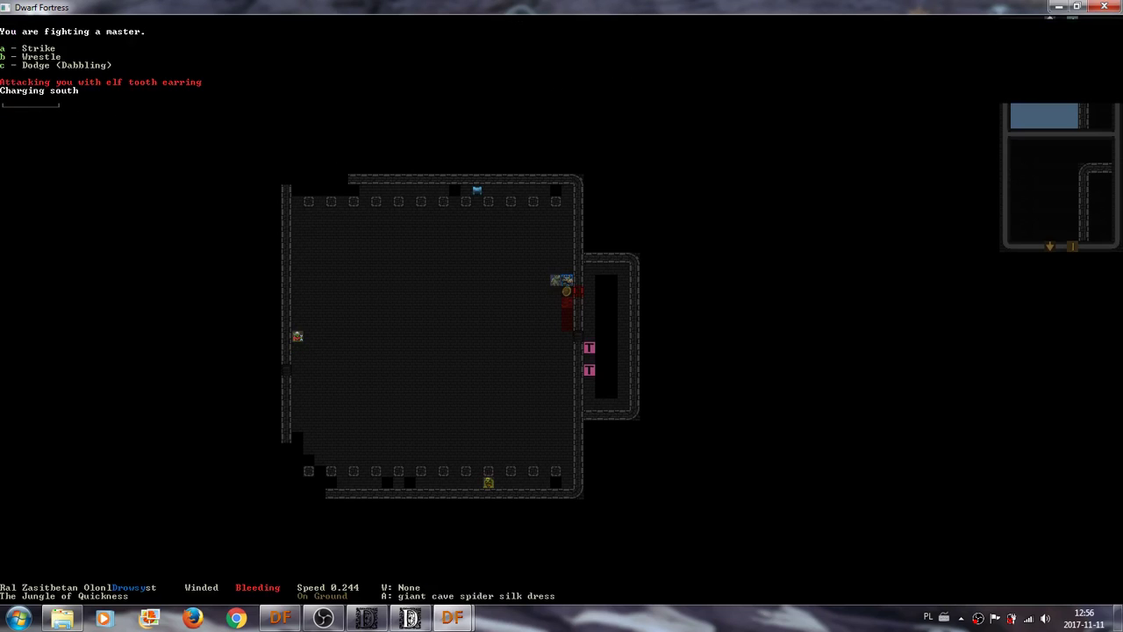
key(a)
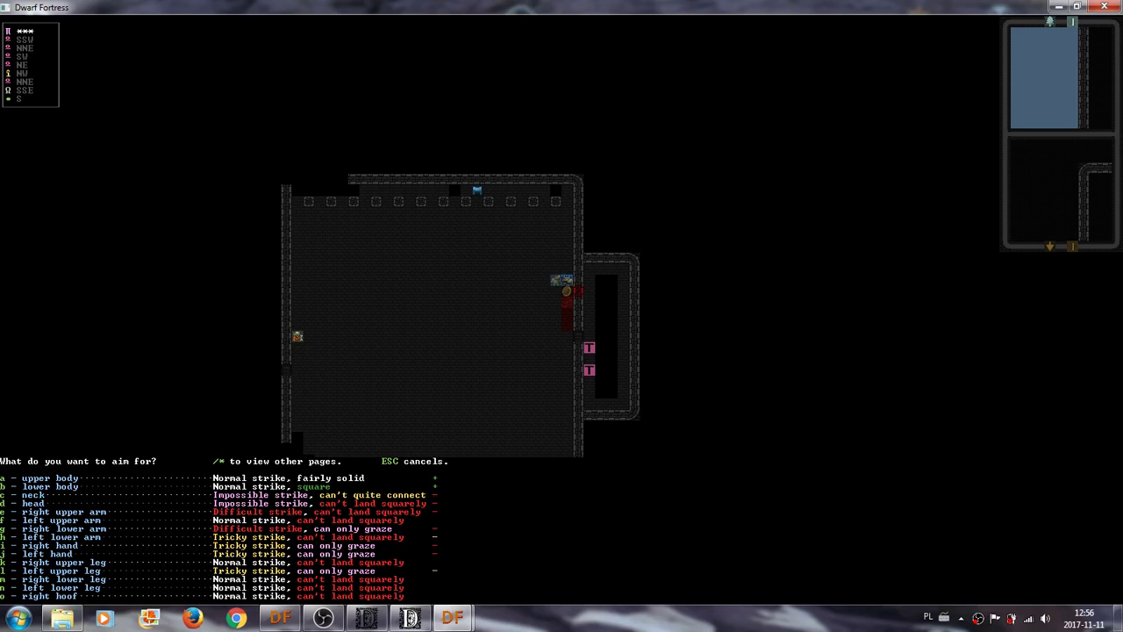
key(c)
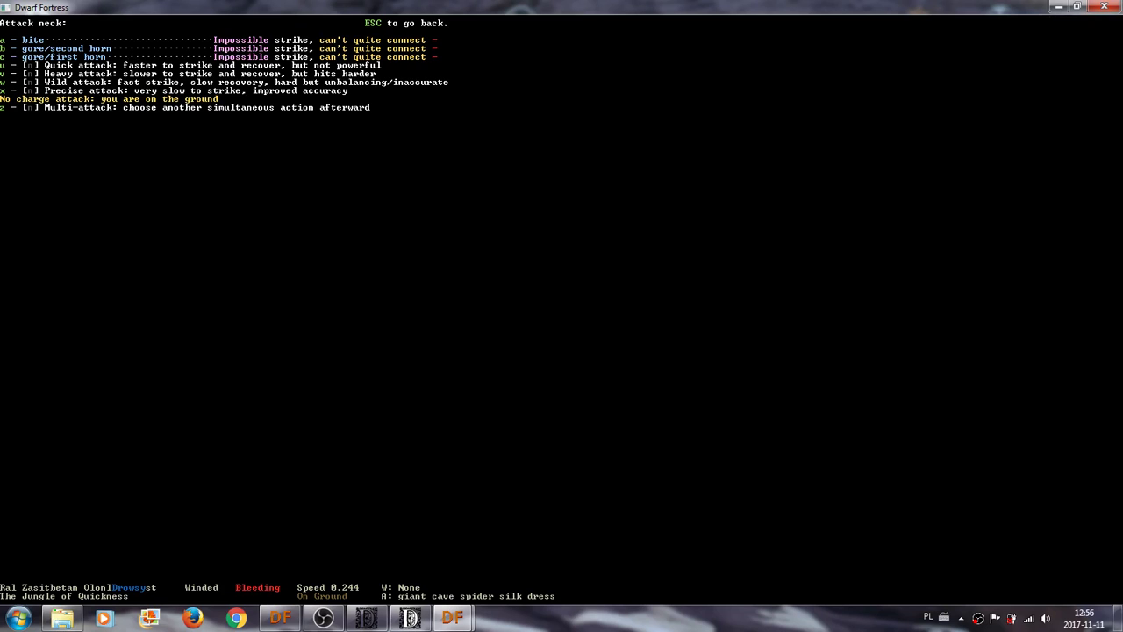
key(Return)
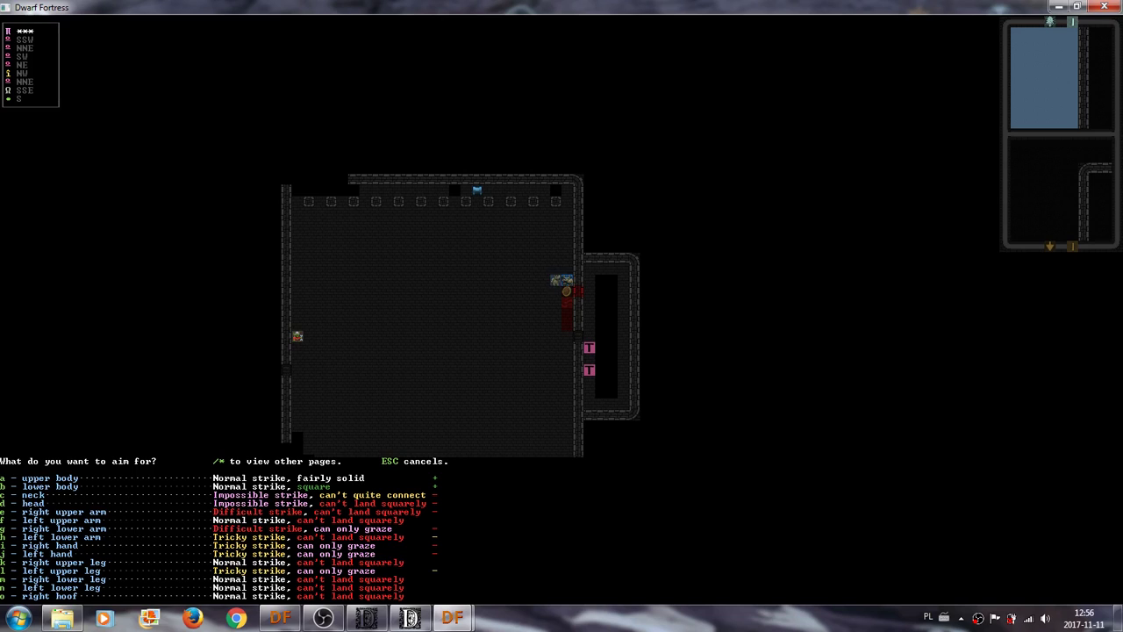
key(Return)
key(z)
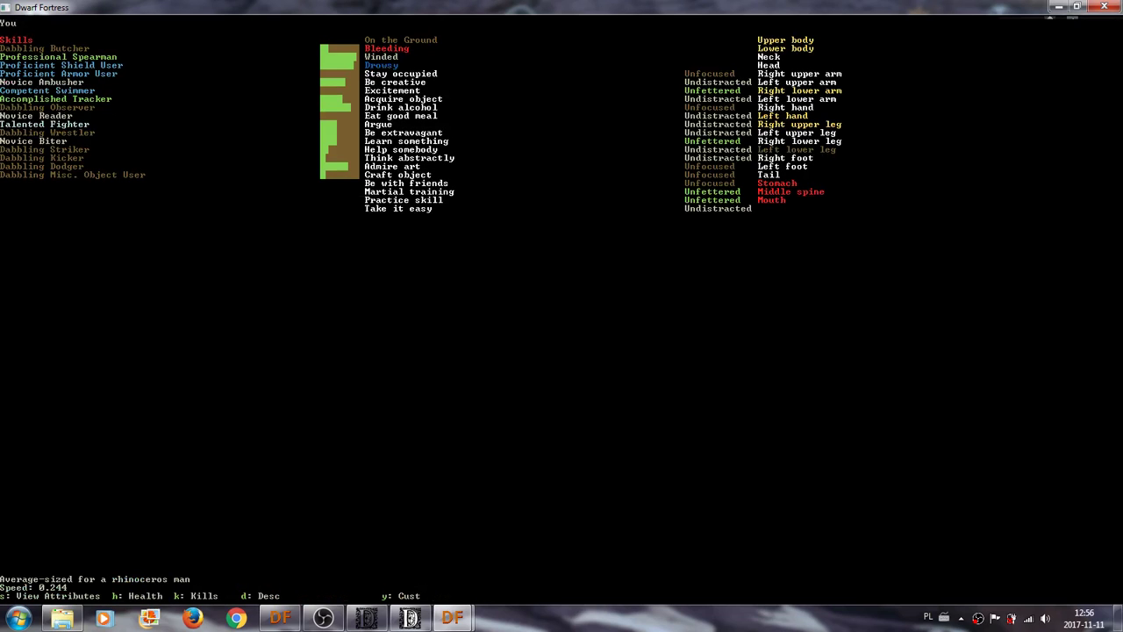
Read the health report: bleeding, cannot breathe, unable to stand or grasp.
key(h)
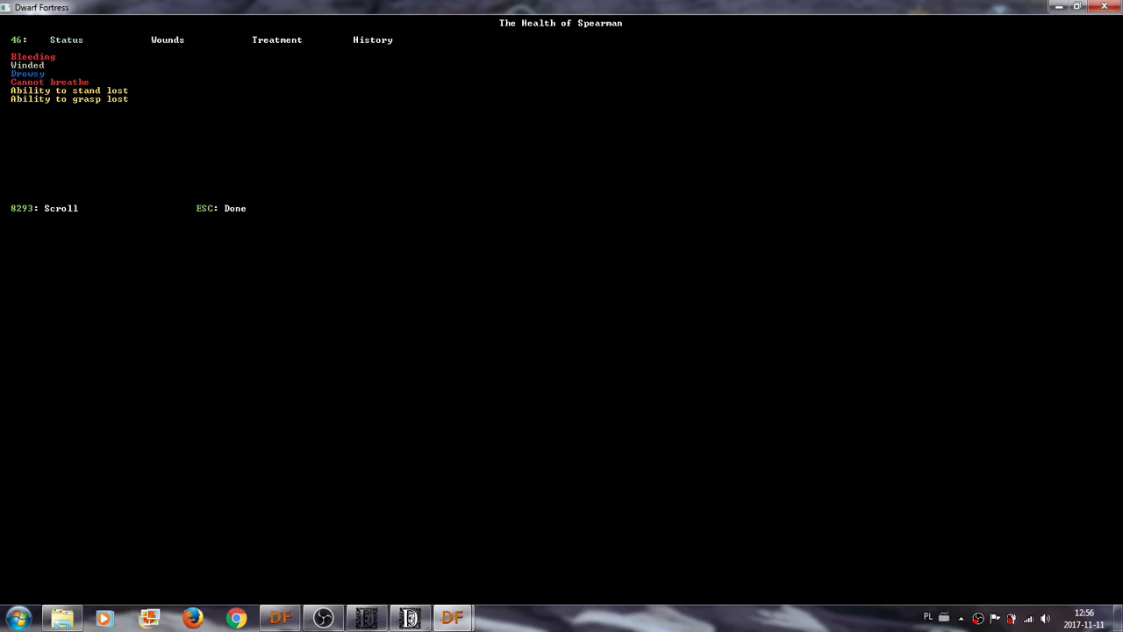
key(Escape)
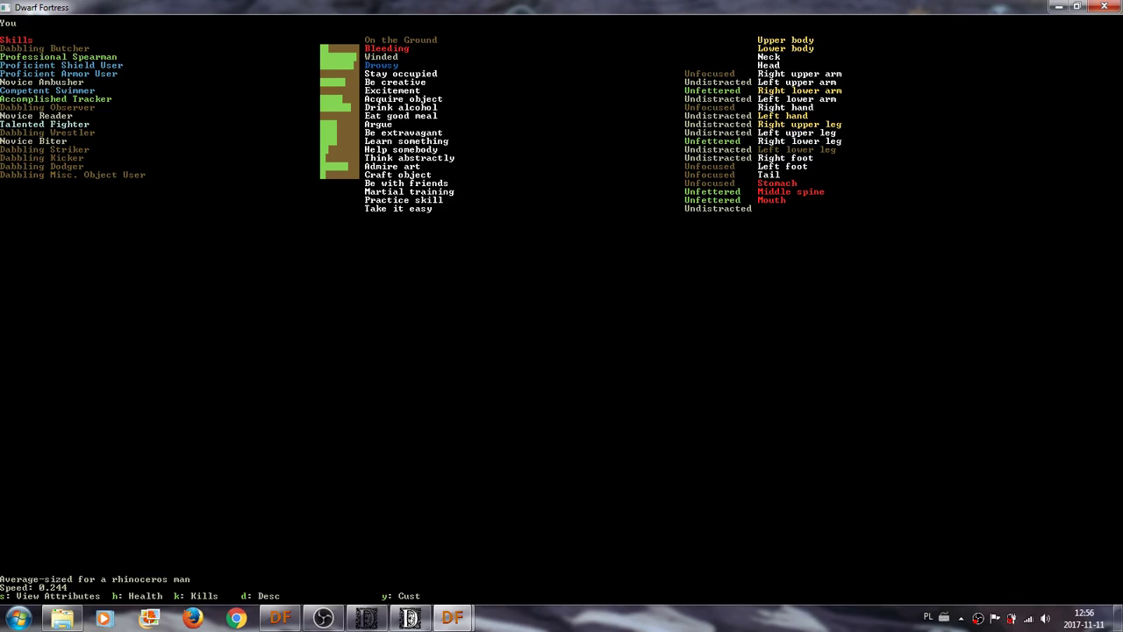
Aim at the master's lower body, toggle Heavy and Wild, and make a wild attack.
key(Escape)
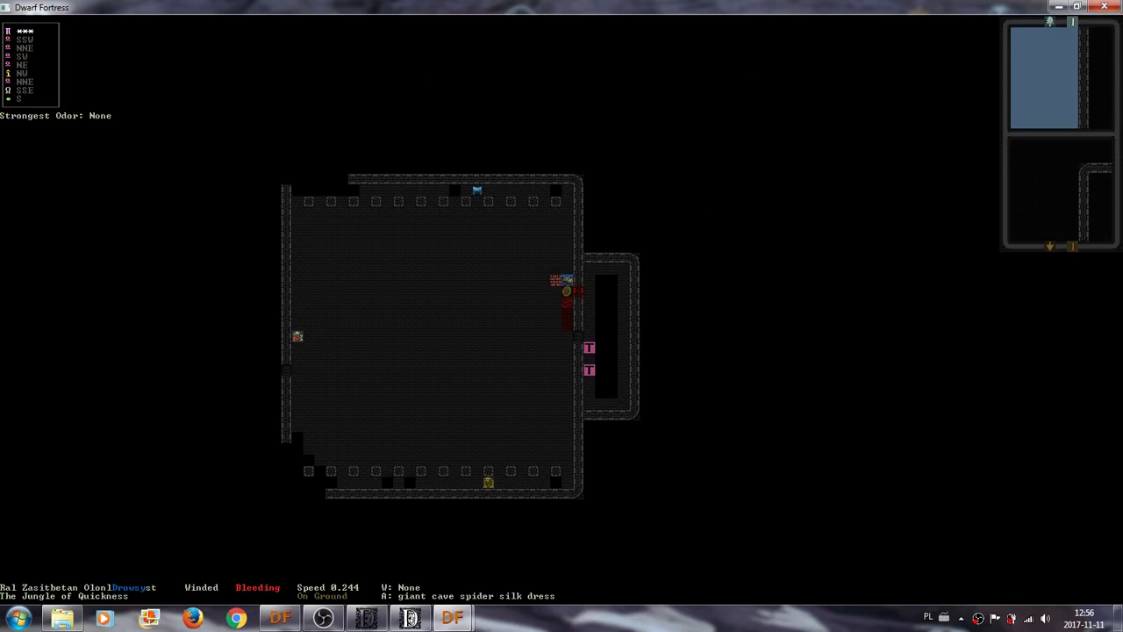
key(shift+a)
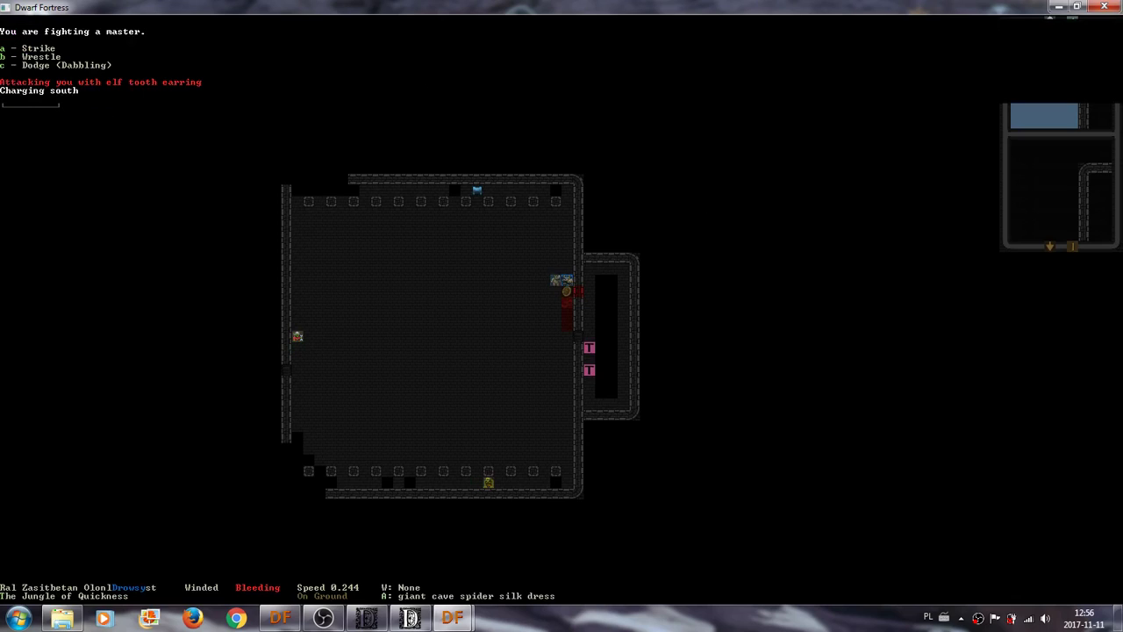
key(a)
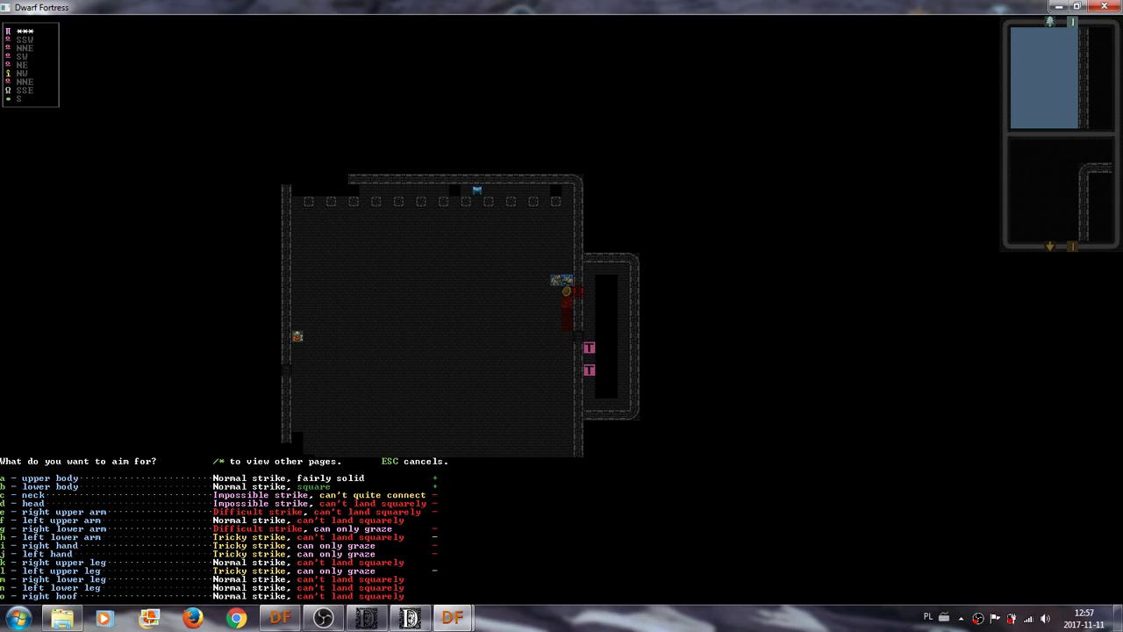
key(b)
key(v)
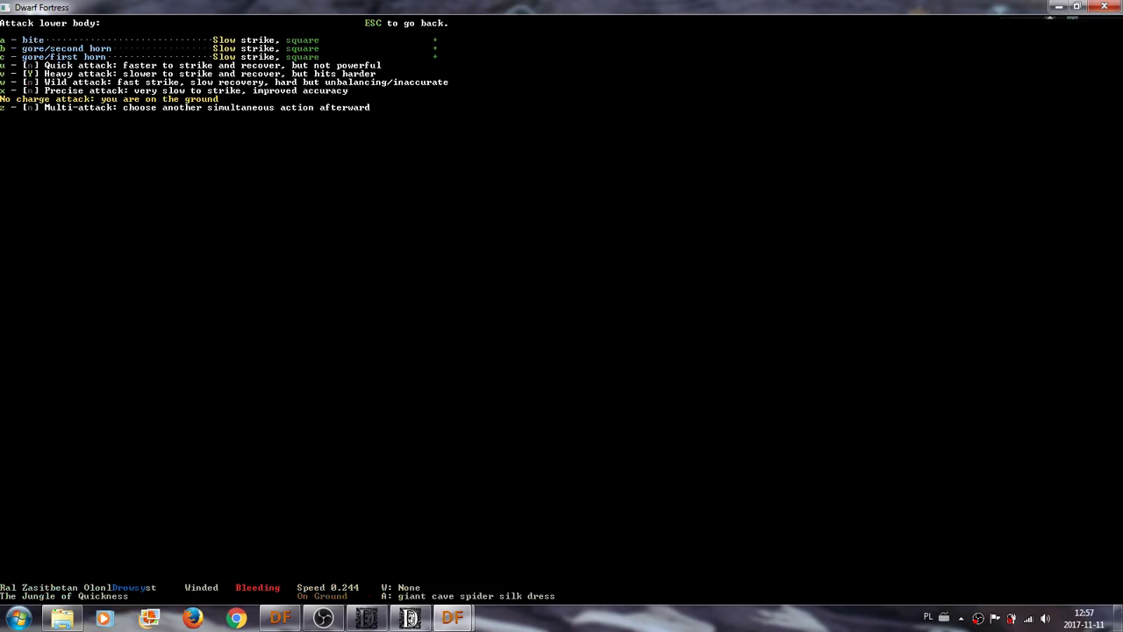
key(v)
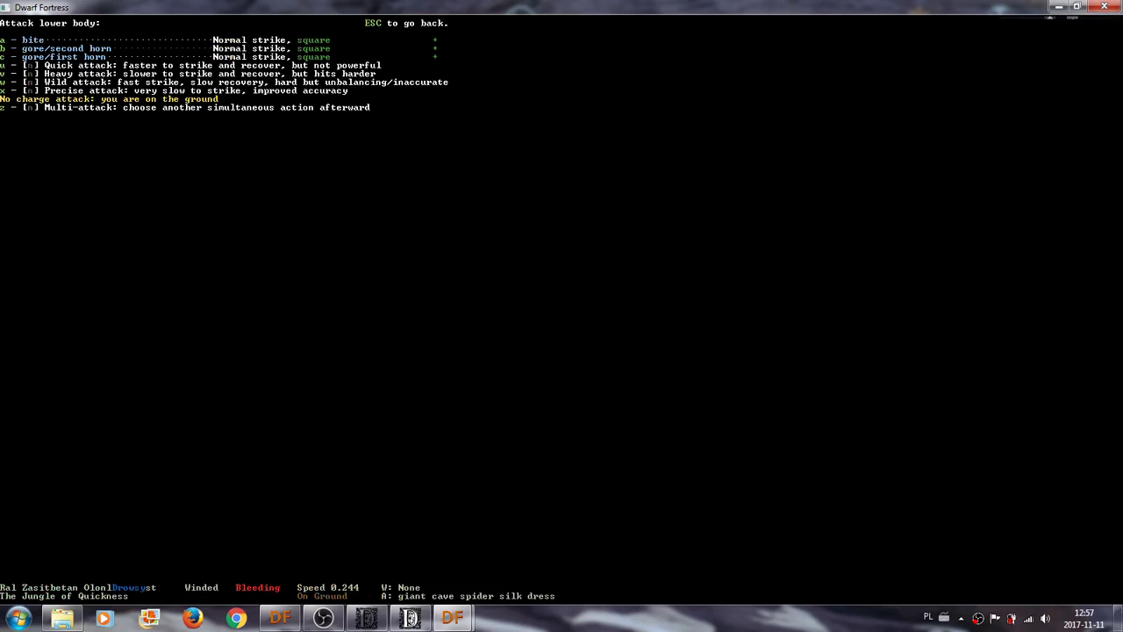
key(u)
key(u)
key(w)
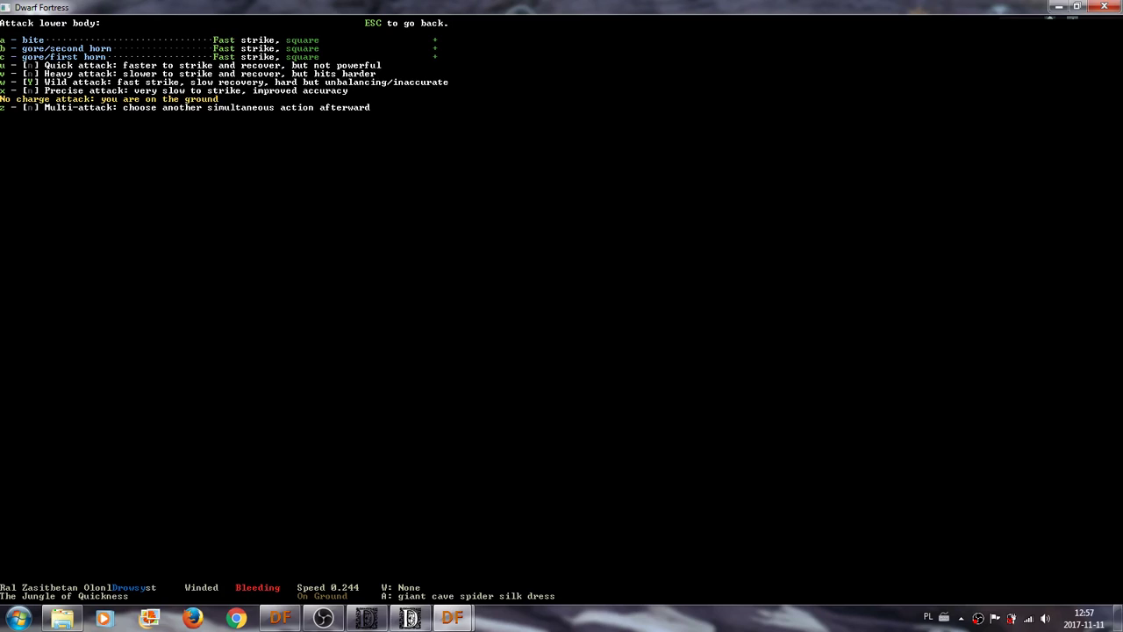
key(v)
key(w)
key(a)
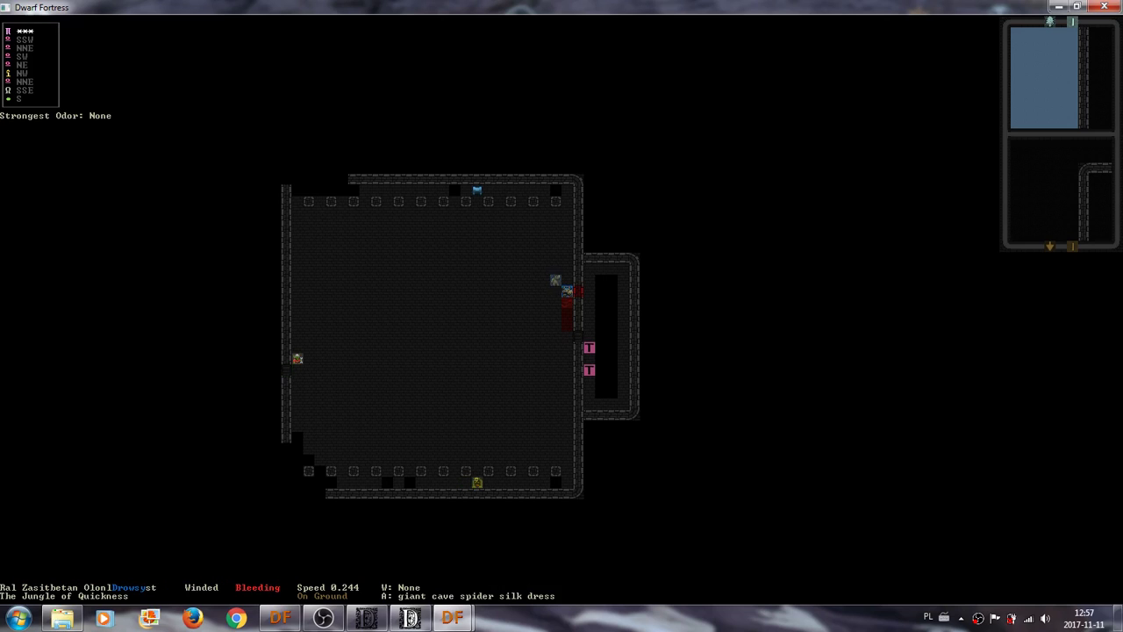
Make a fast wild attack at the master's neck and dismiss the messages.
key(A)
key(a)
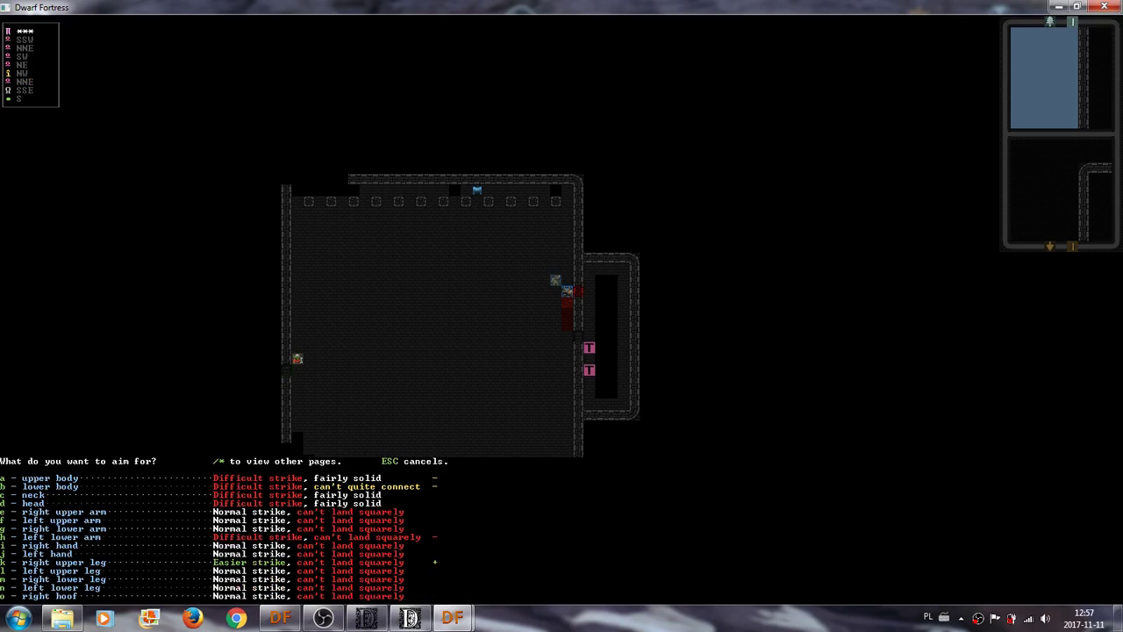
key(c)
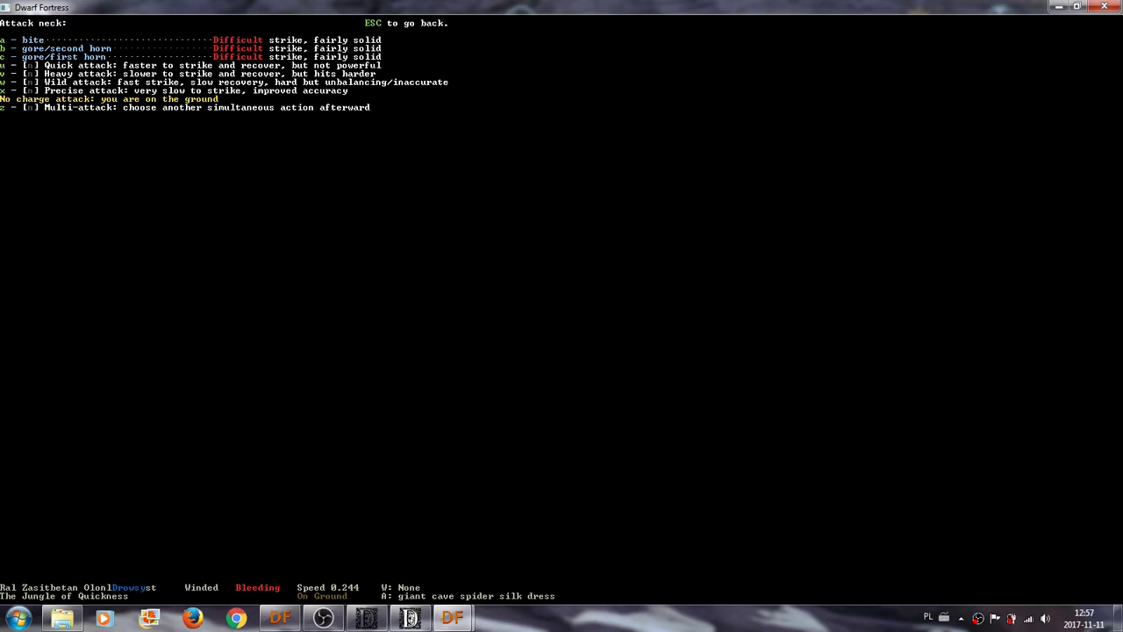
key(w)
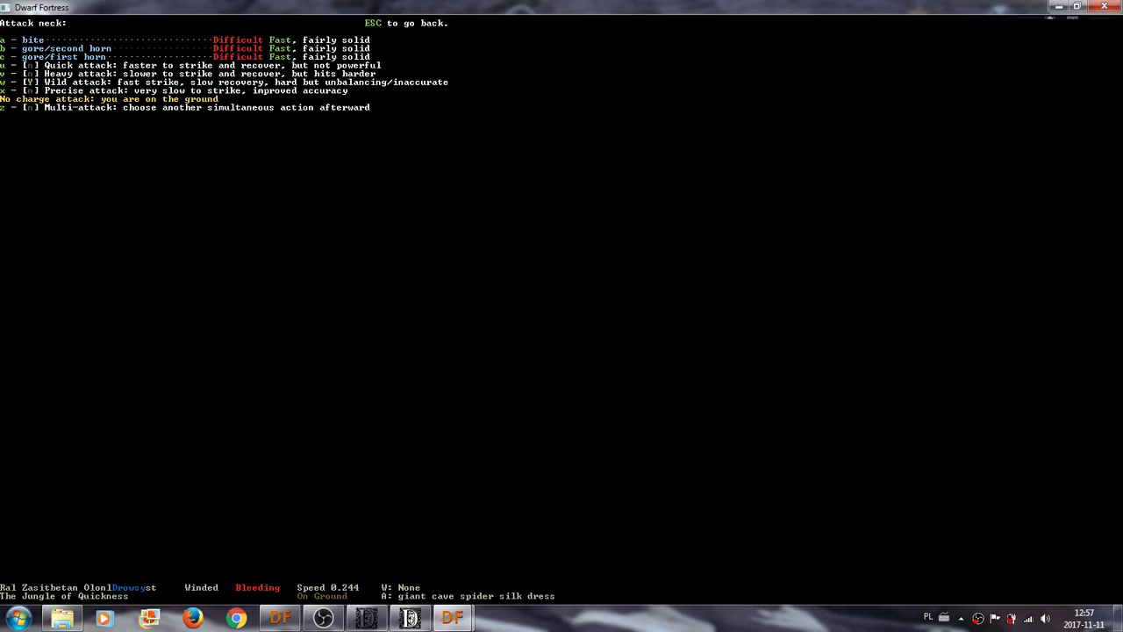
key(a)
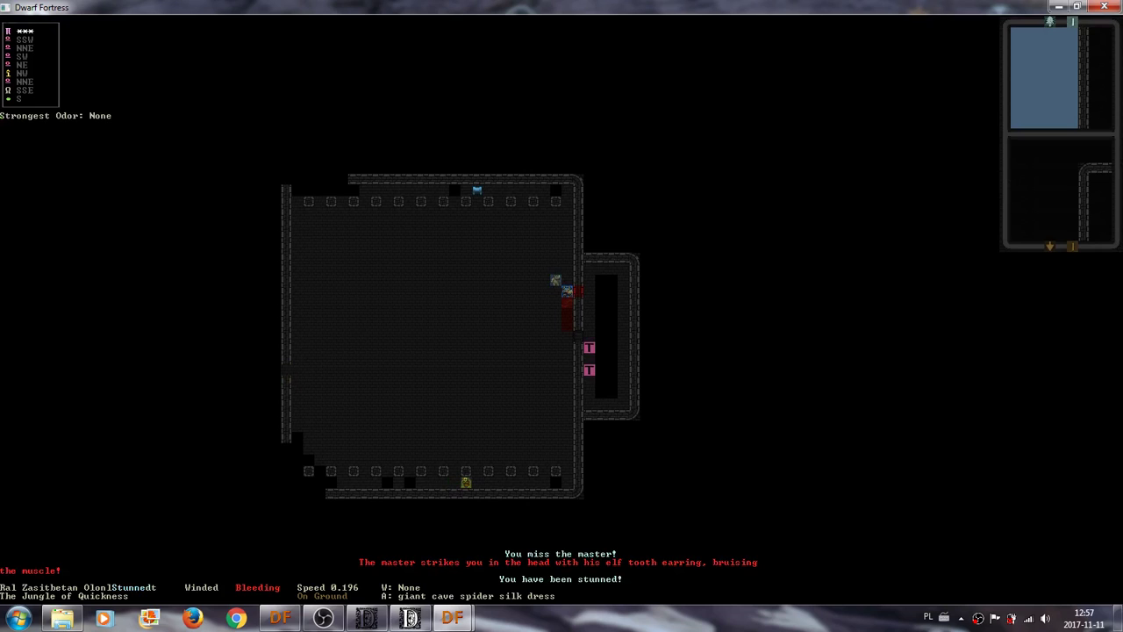
key(space)
Recheck the health report showing bleeding and breathlessness, then list strike targets again.
key(A)
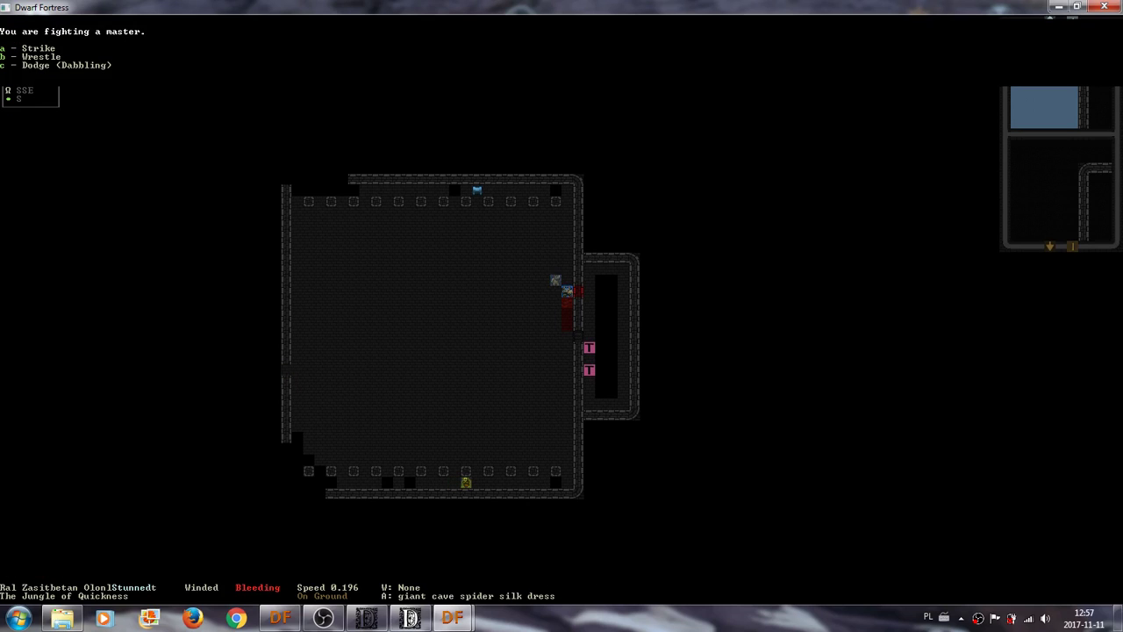
key(Escape)
key(z)
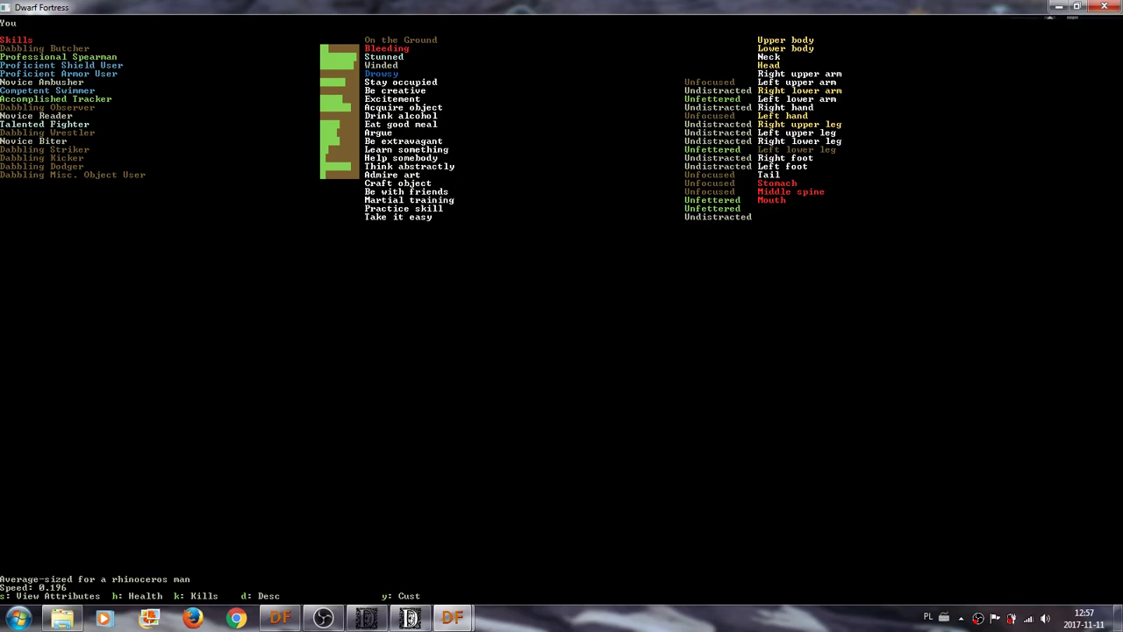
key(h)
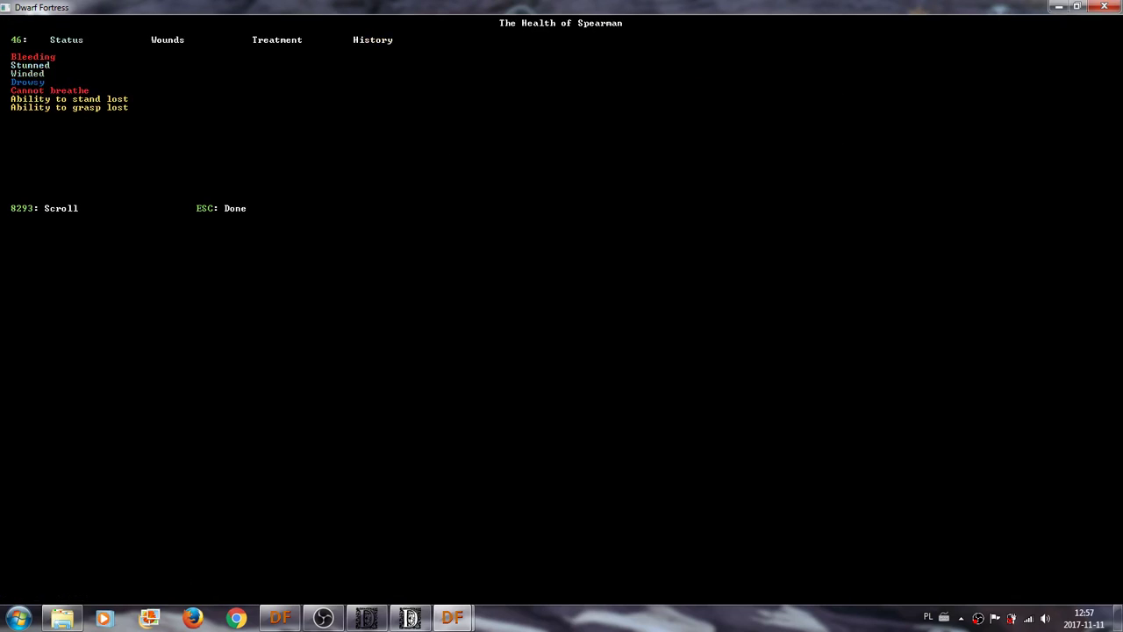
key(Escape)
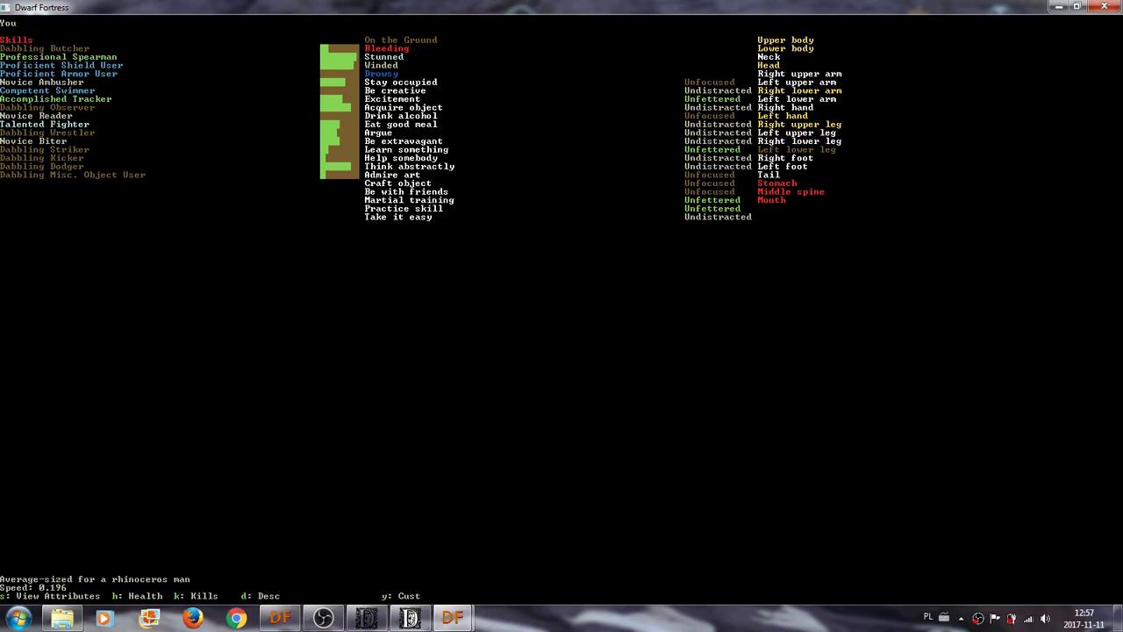
key(Escape)
key(shift+a)
key(a)
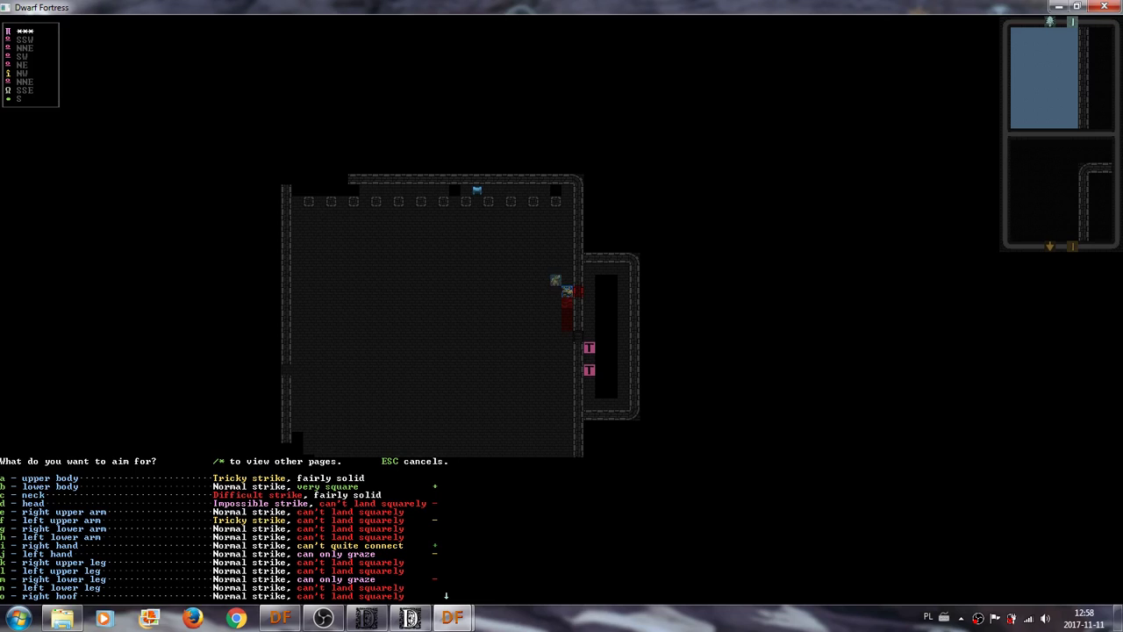
Make a fast wild attack at the master's lower body.
key(b)
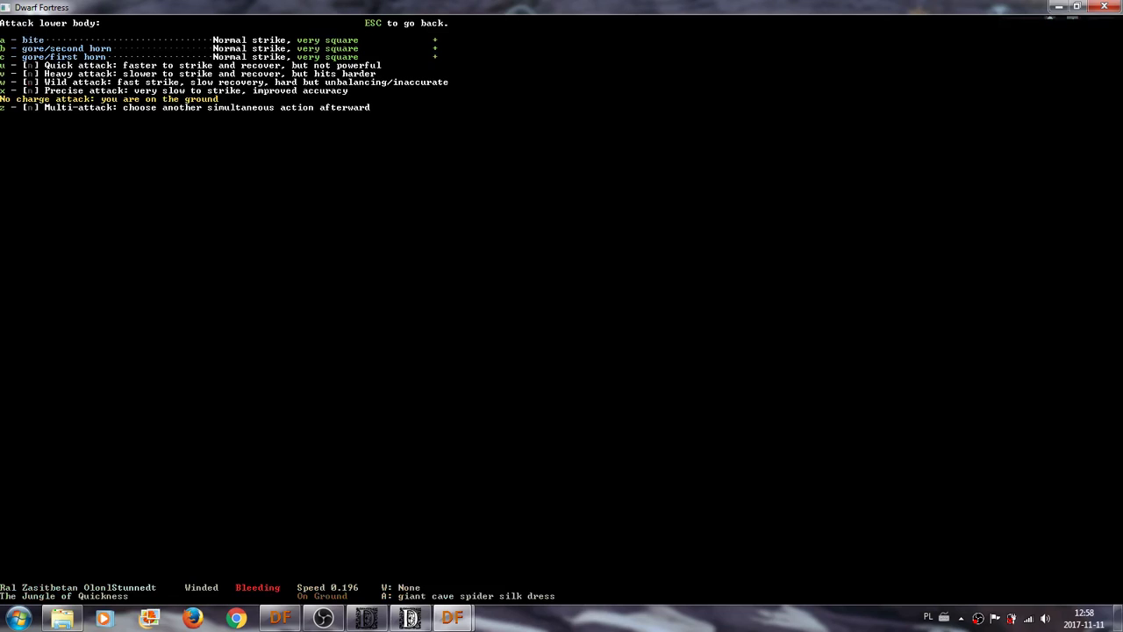
key(w)
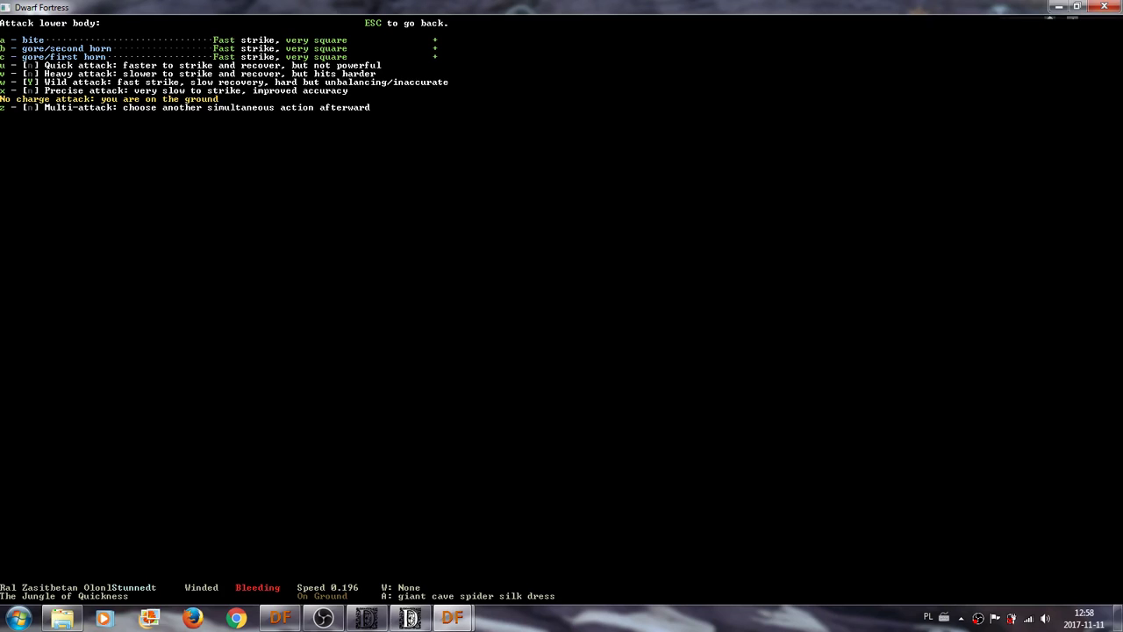
key(a)
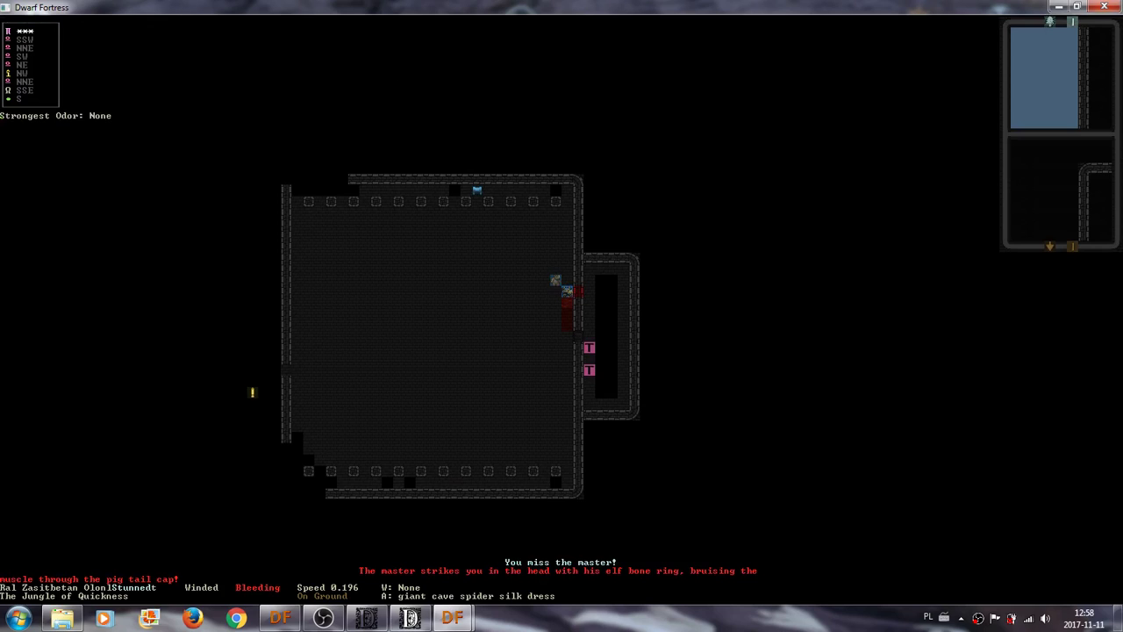
key(Return)
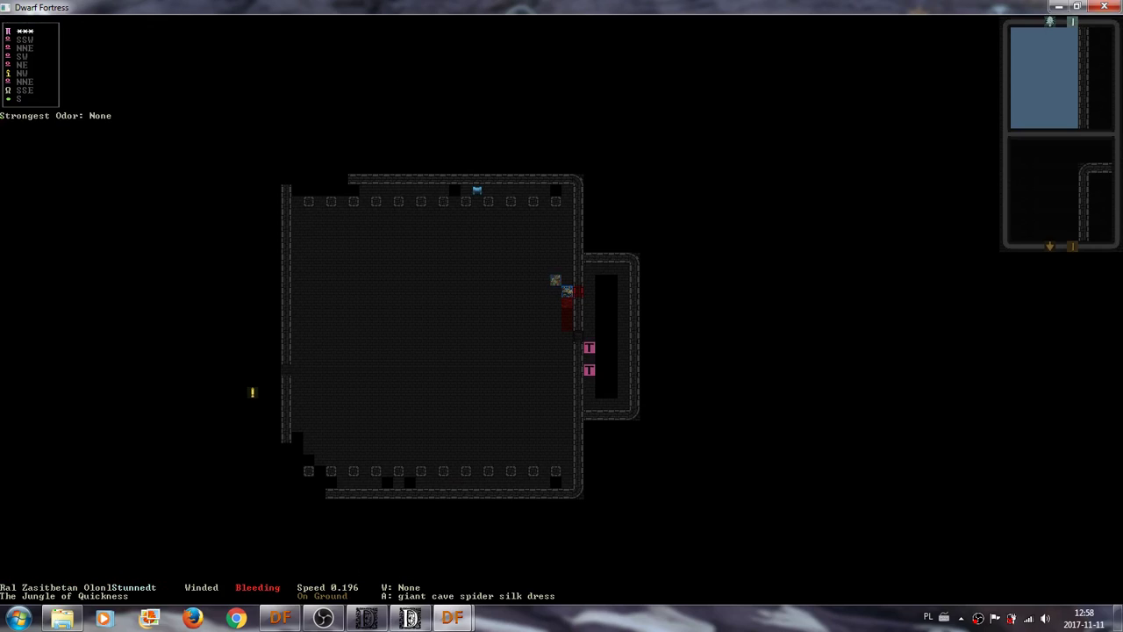
Let the combat turn resolve and review the announcements log.
key(A)
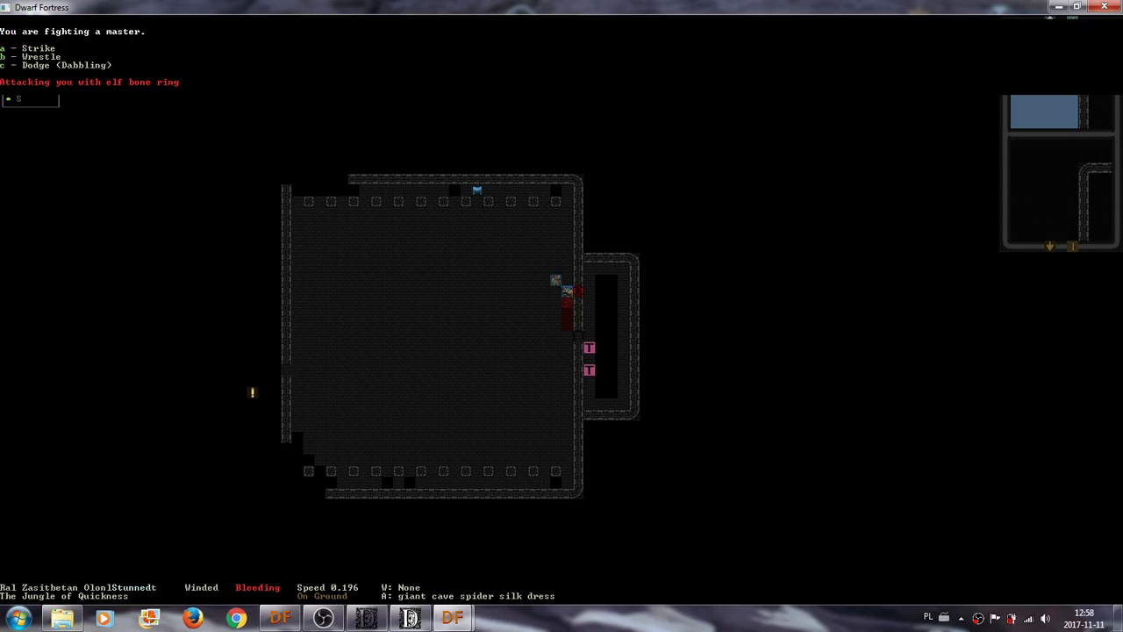
key(c)
key(a)
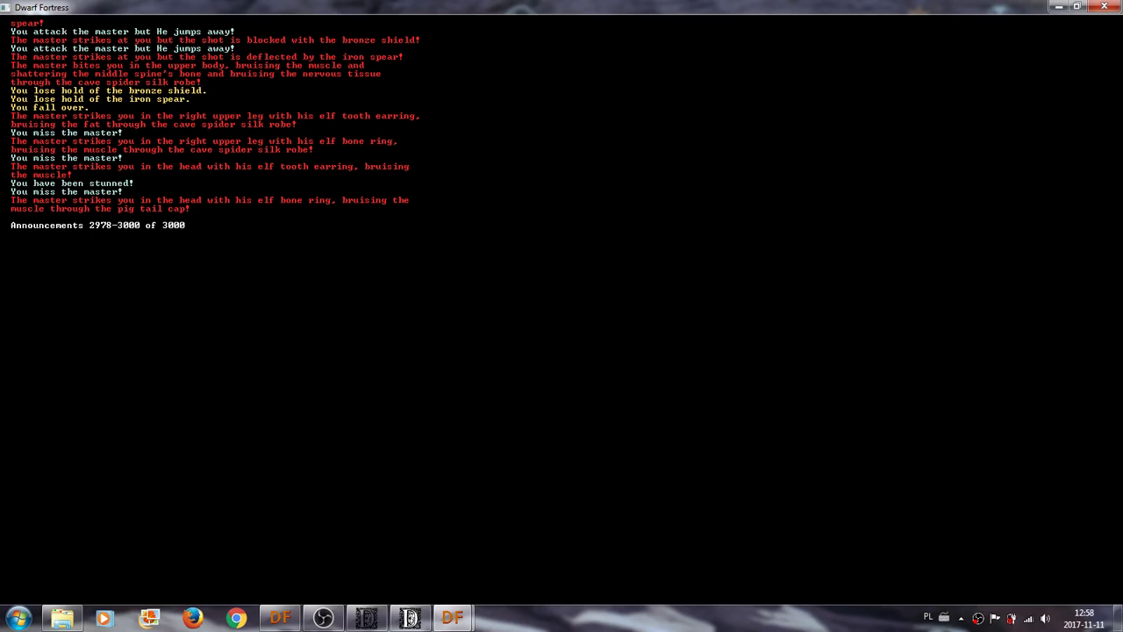
key(Escape)
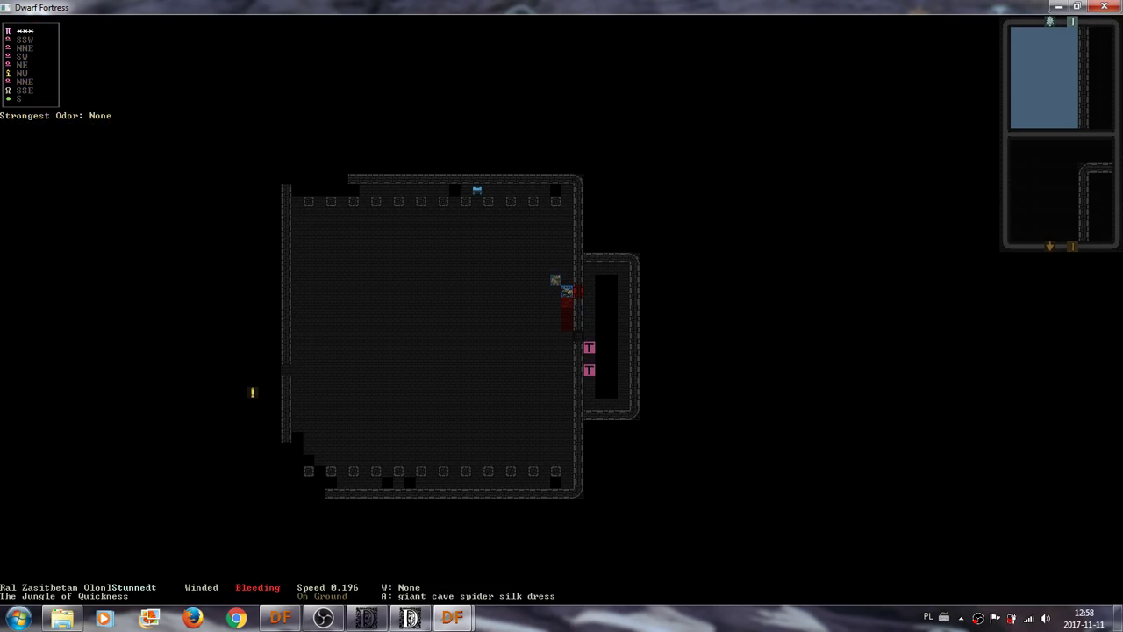
Look at the master's description and wounds, then start another attack.
key(l)
key(KP_3)
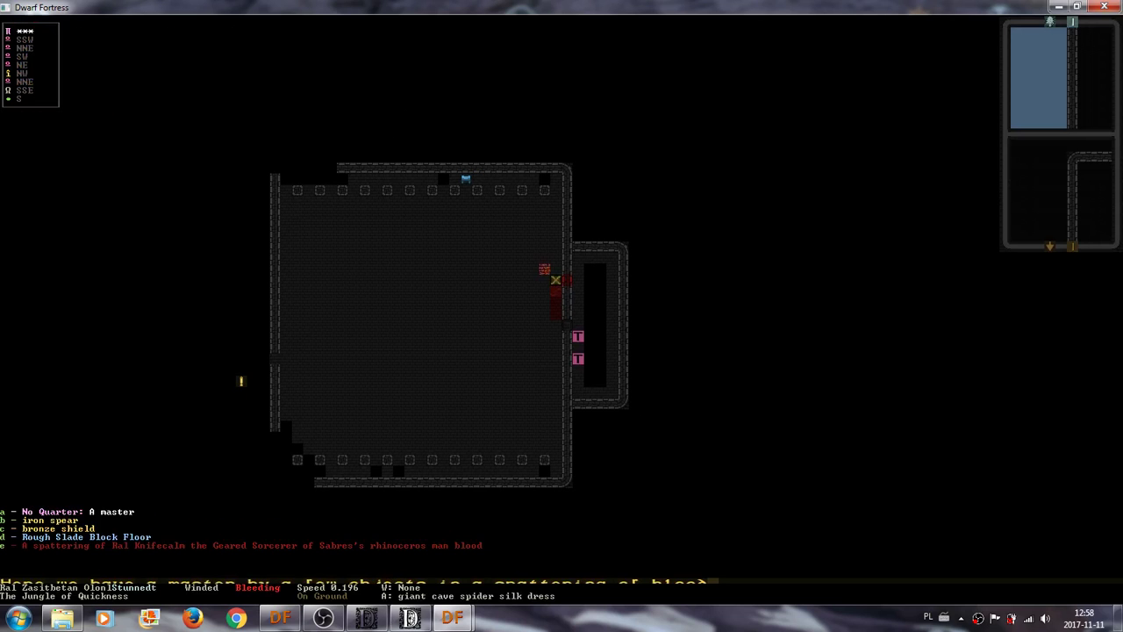
key(a)
key(Escape)
key(Escape)
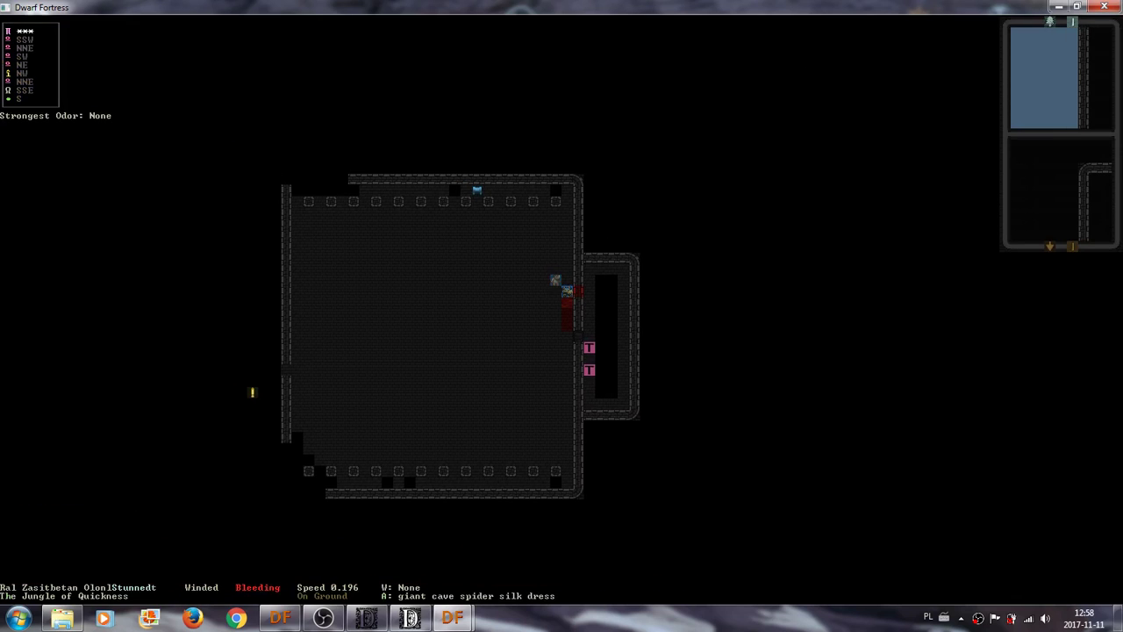
key(A)
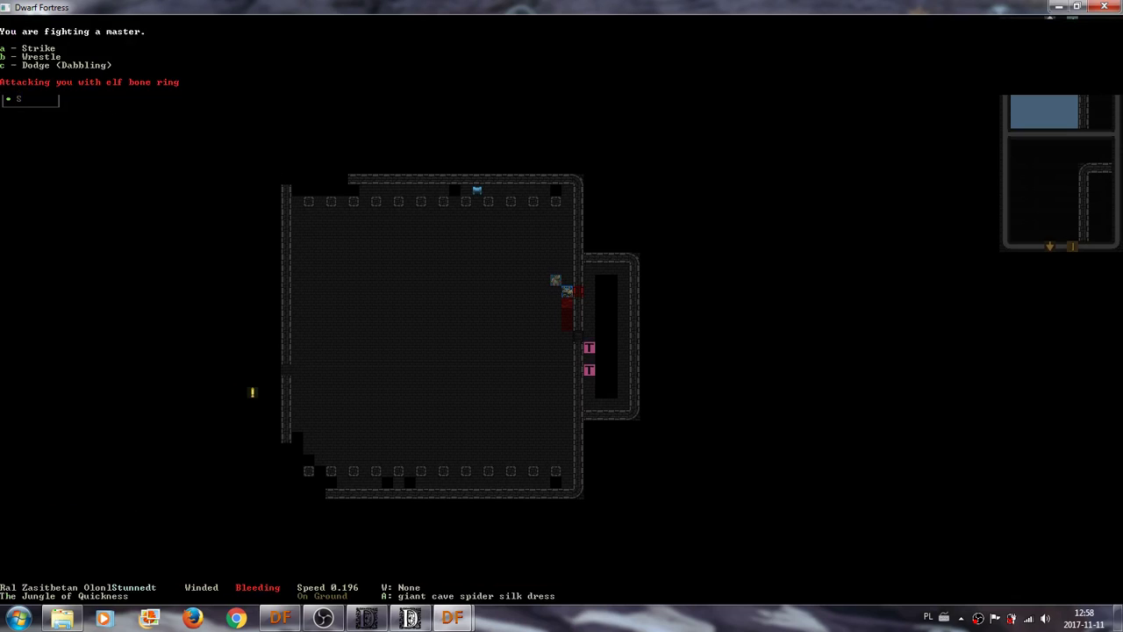
Make a fast wild strike at the master's neck.
key(a)
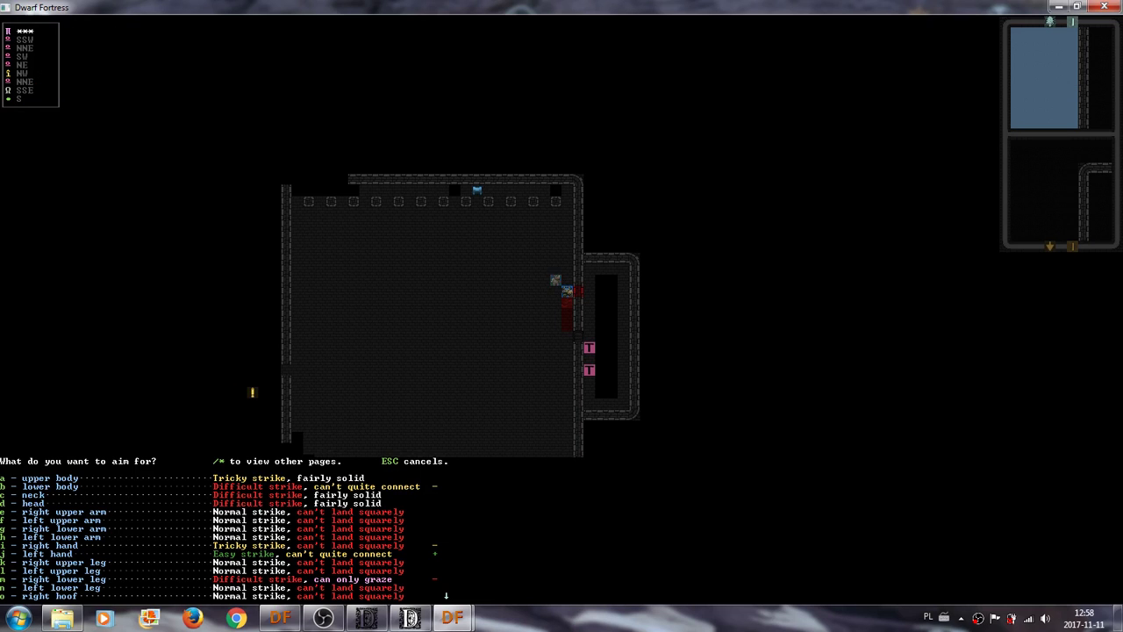
key(c)
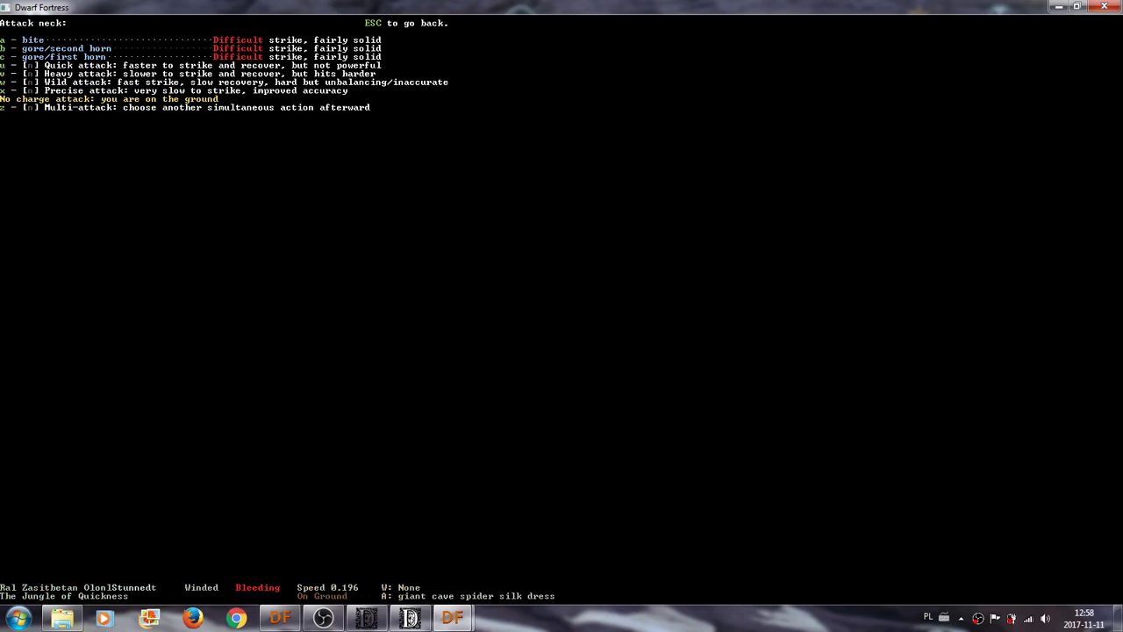
key(w)
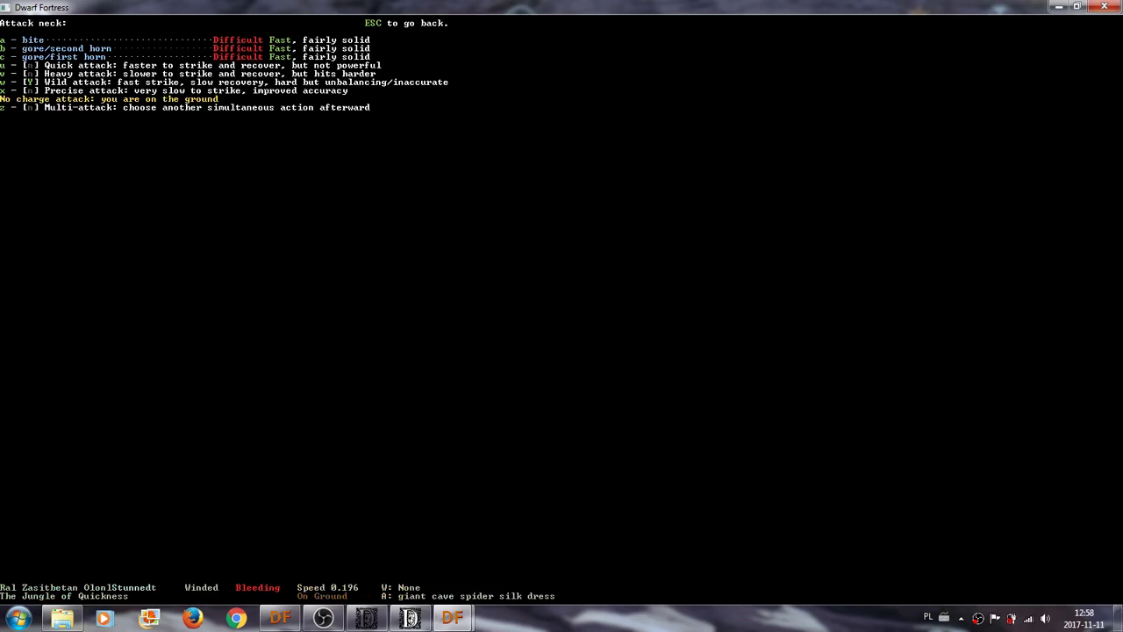
key(c)
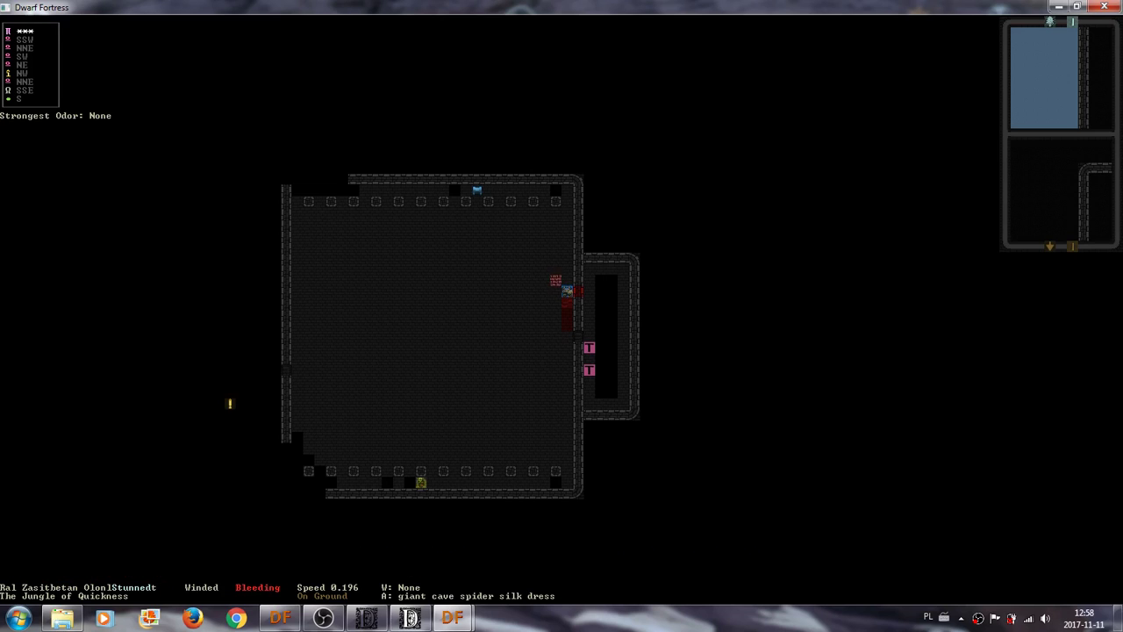
Set up a fast wild bite at the master's tongue from the second target list.
key(shift+a)
key(a)
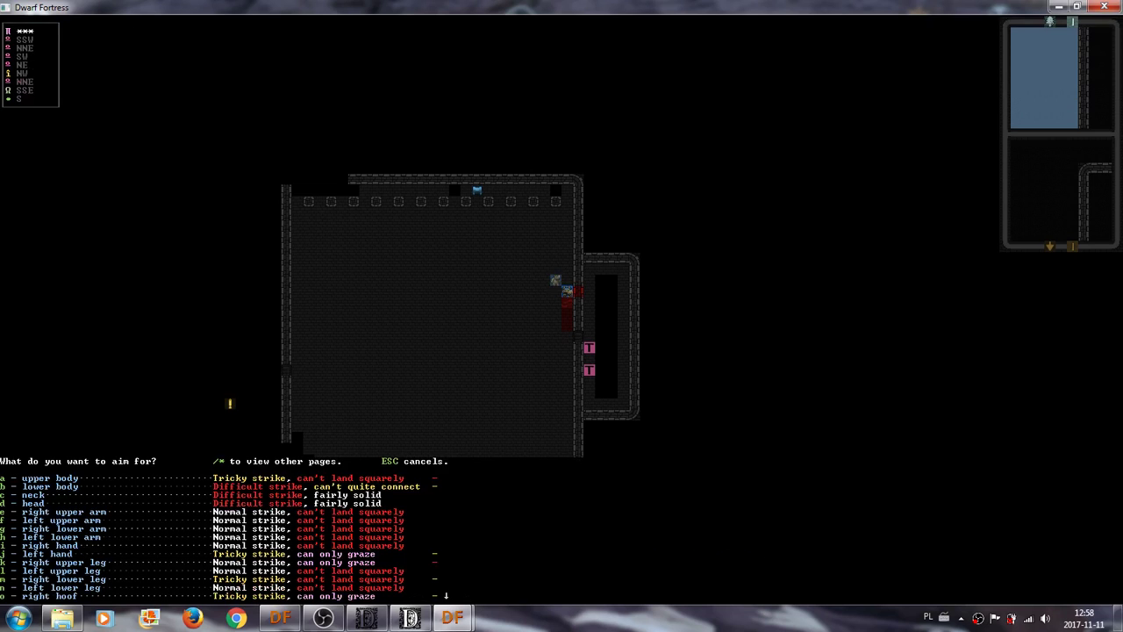
key(plus)
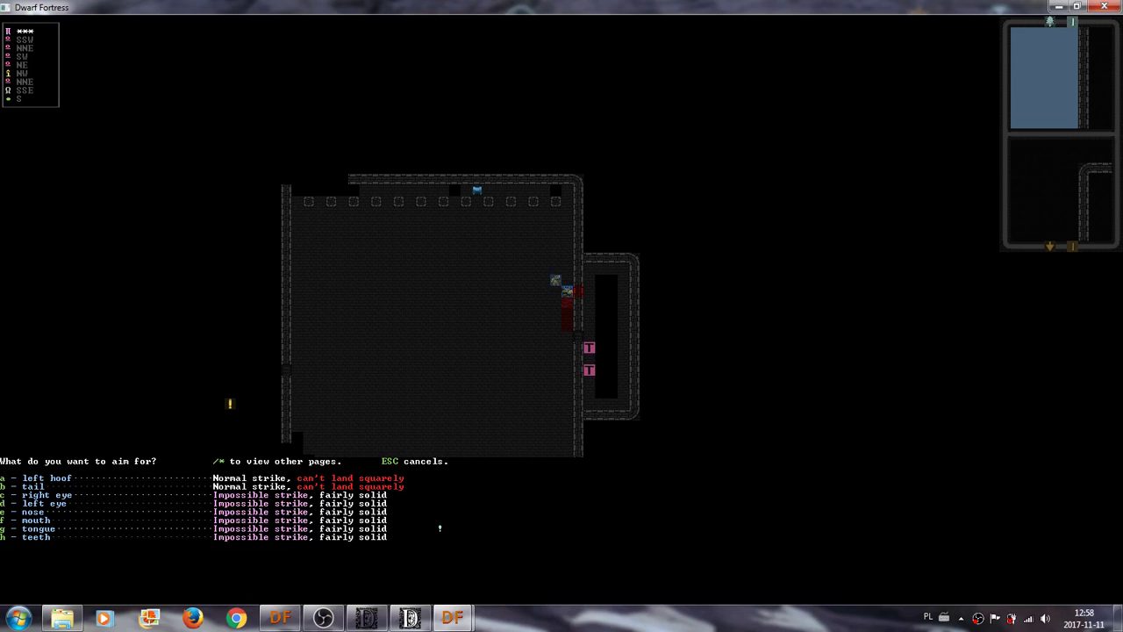
key(g)
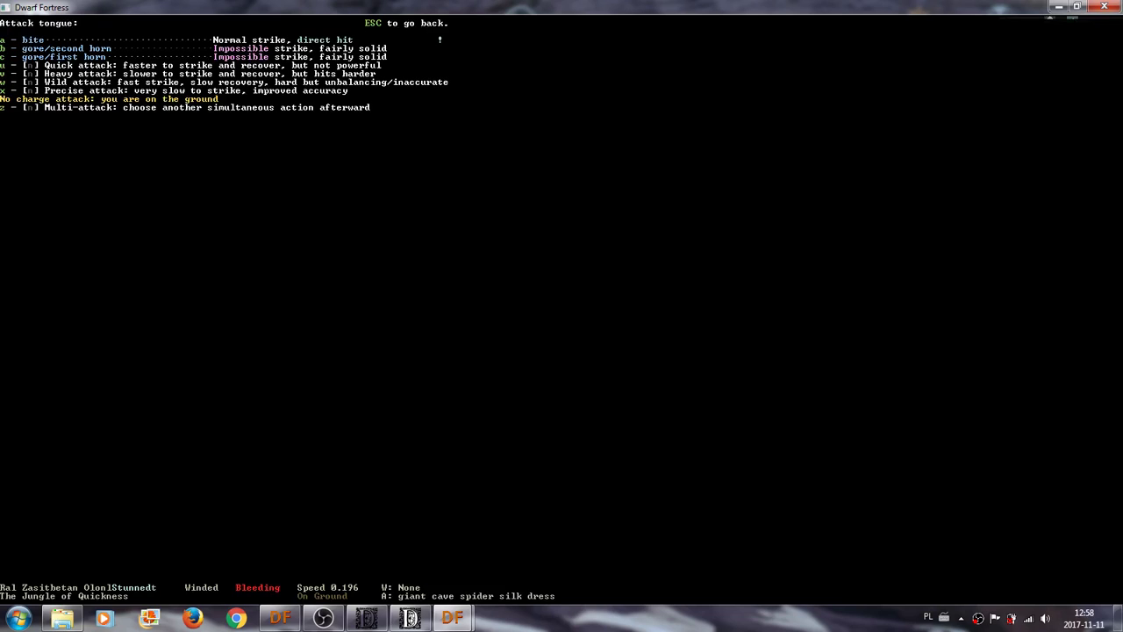
key(w)
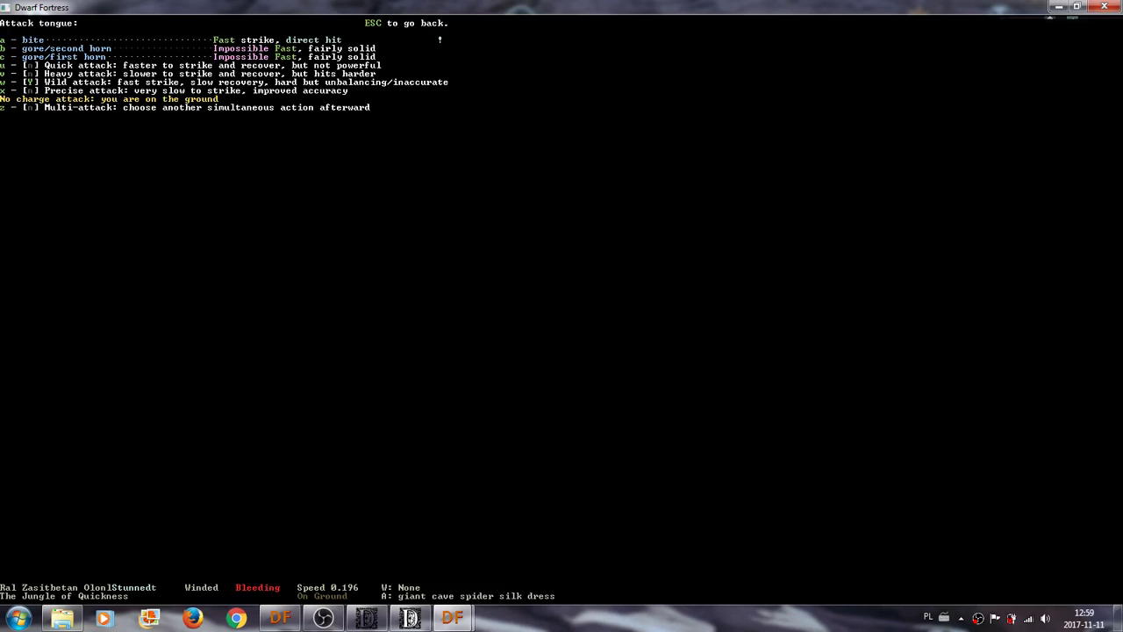
Bite the master's tongue, then read the announcements log of his blows.
key(a)
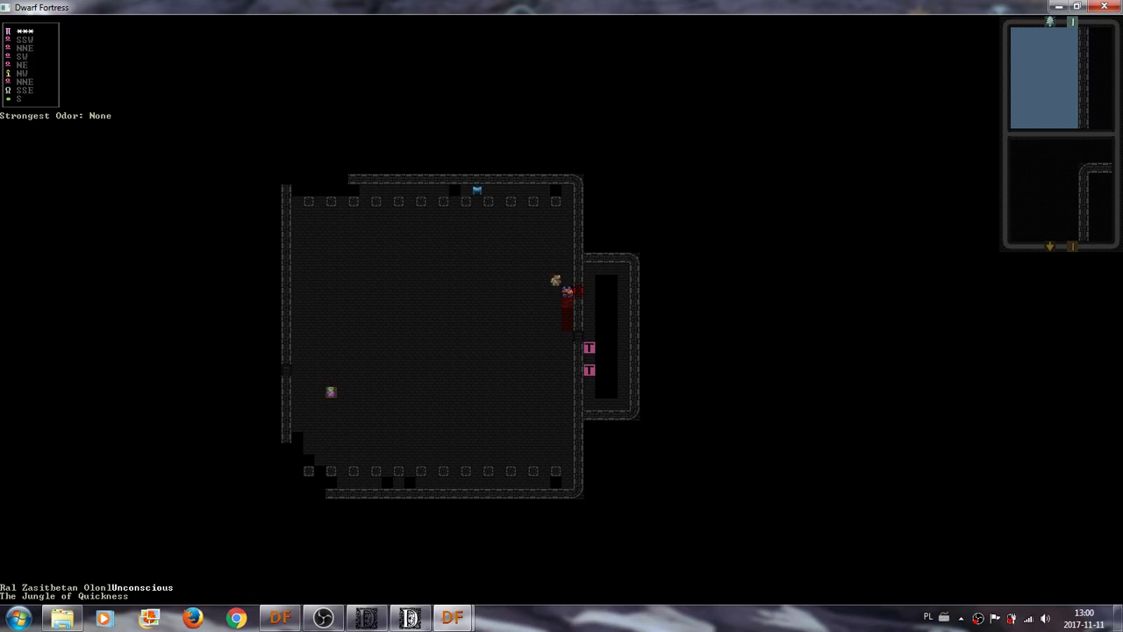
key(a)
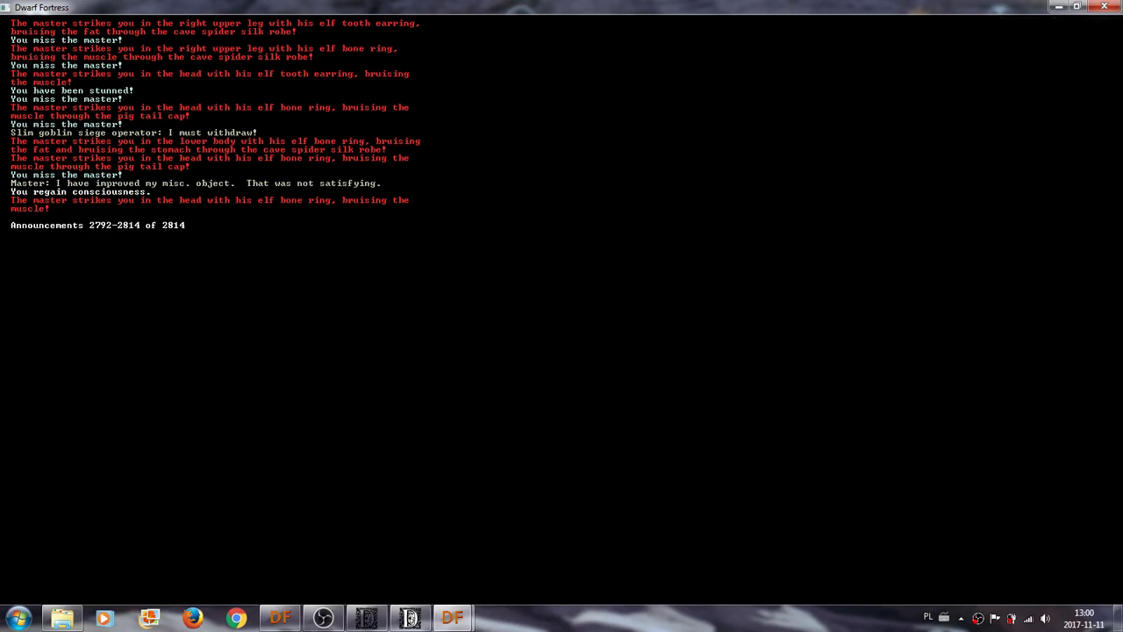
key(Escape)
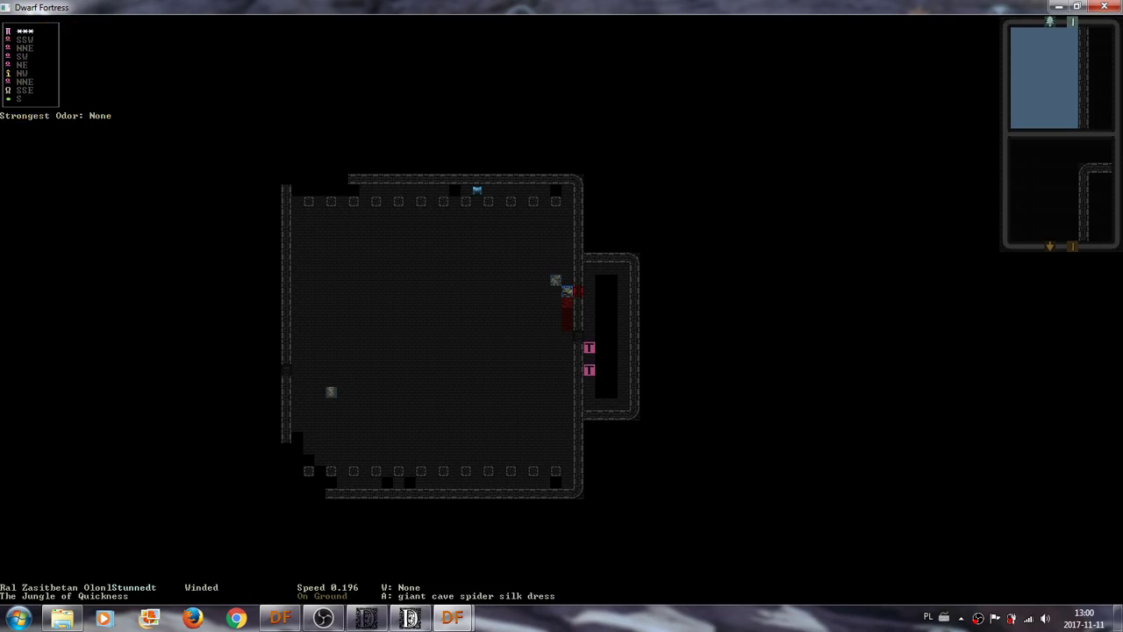
key(a)
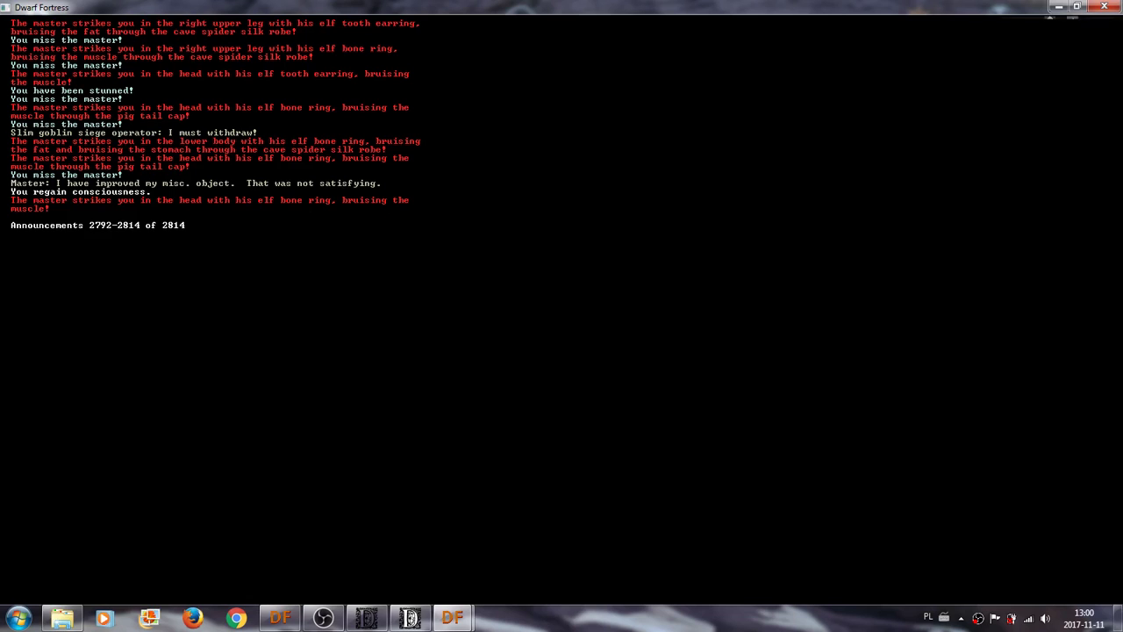
key(Escape)
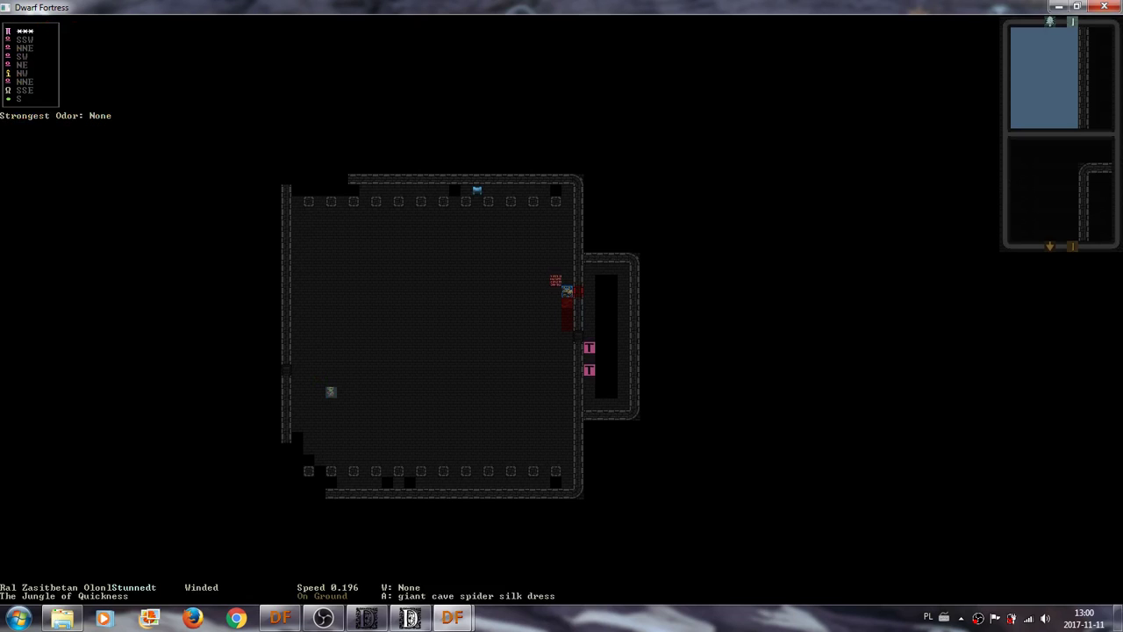
key(shift+s)
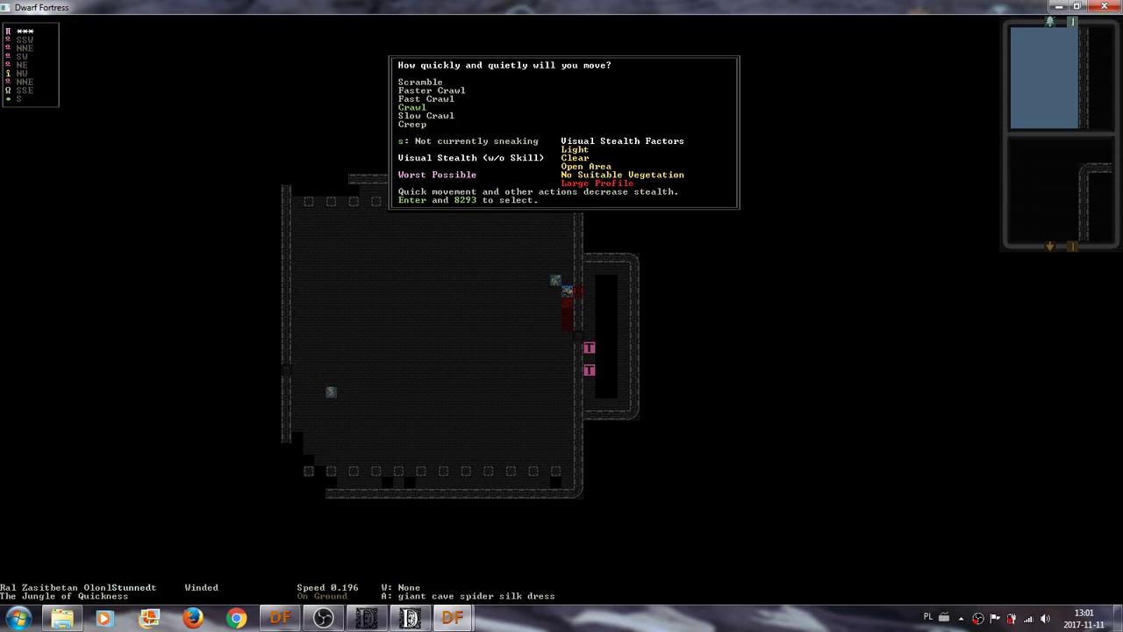
key(s)
key(s)
key(Escape)
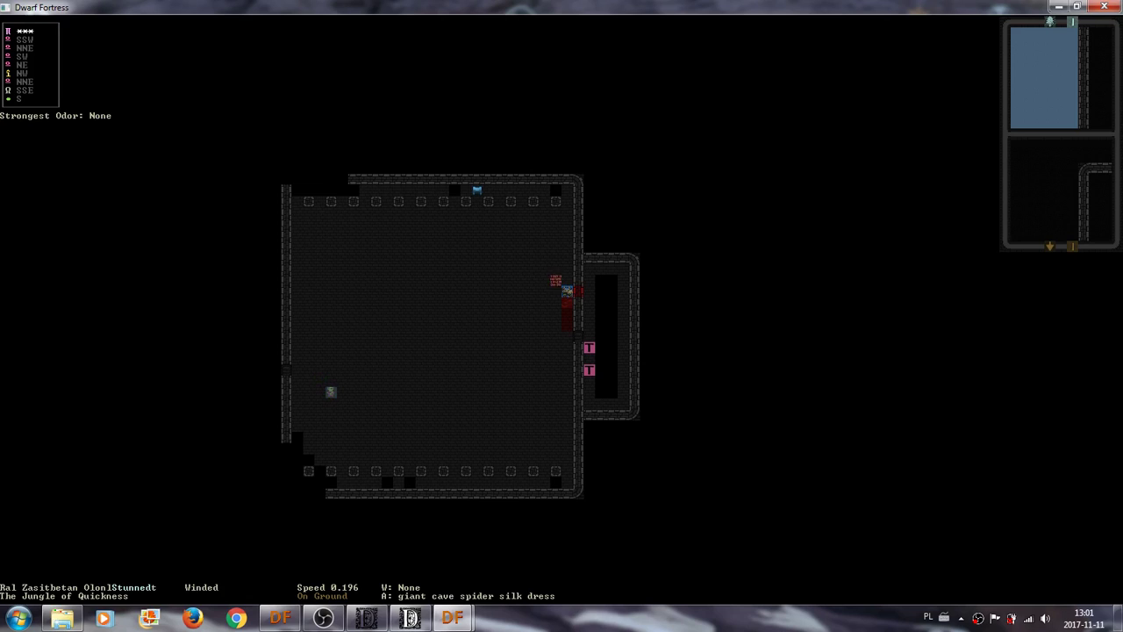
key(shift+a)
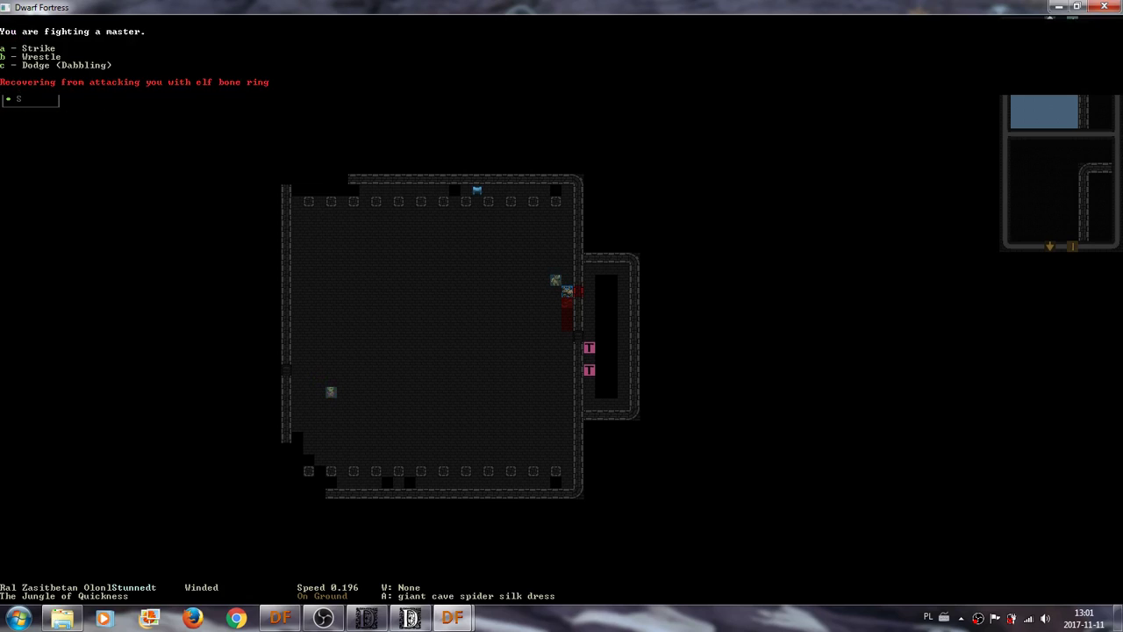
key(a)
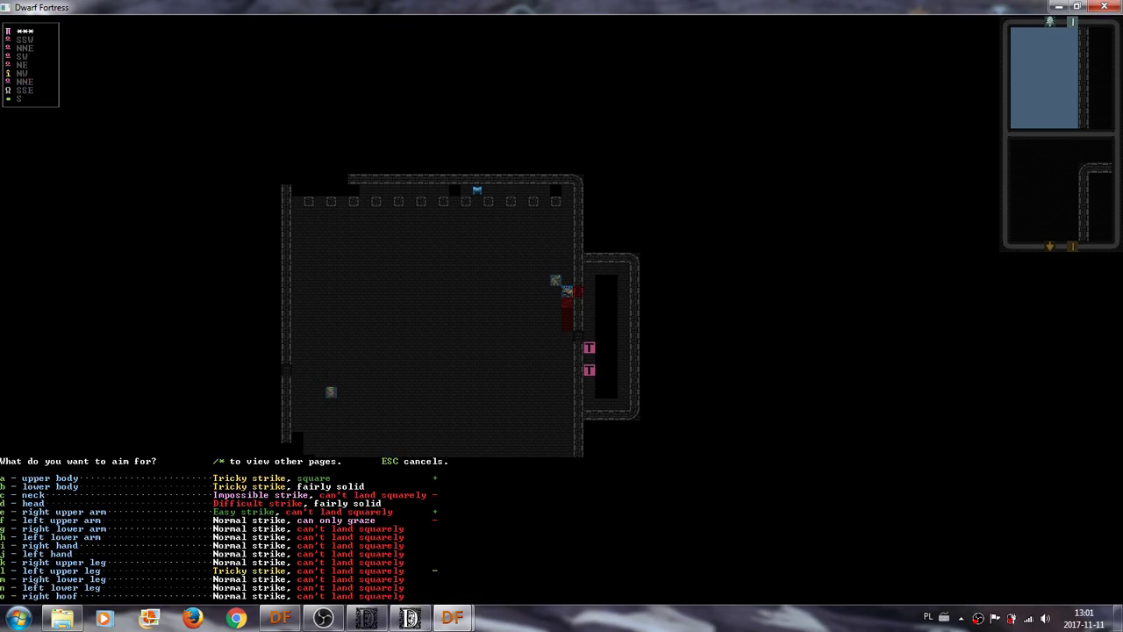
key(Escape)
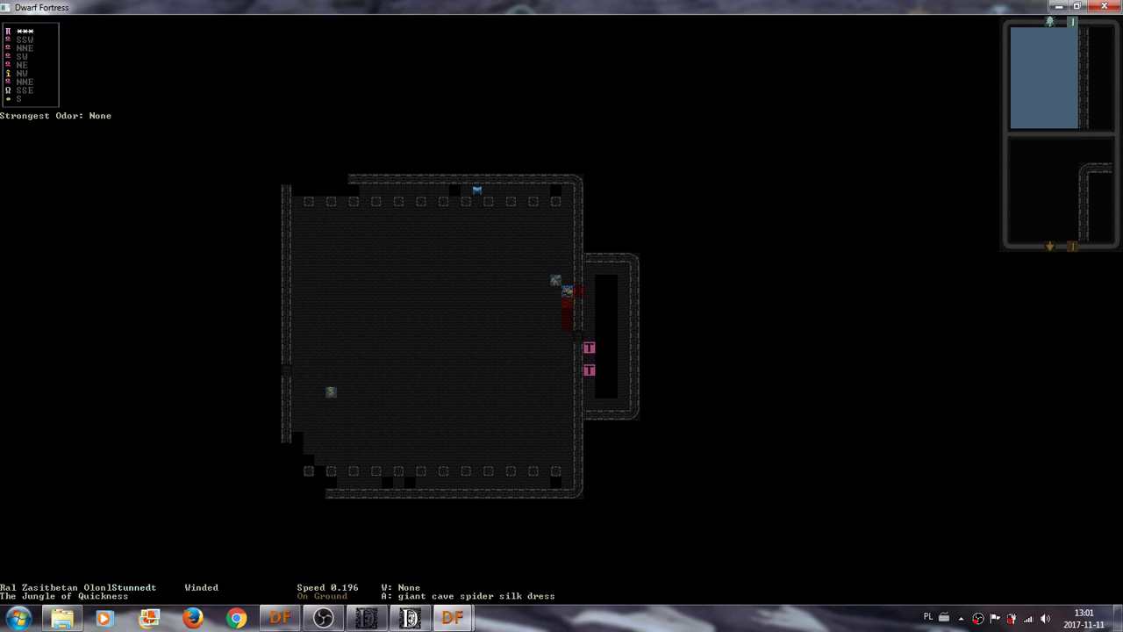
Make a wild strike at the master's right hoof, which misses.
key(A)
key(Escape)
key(A)
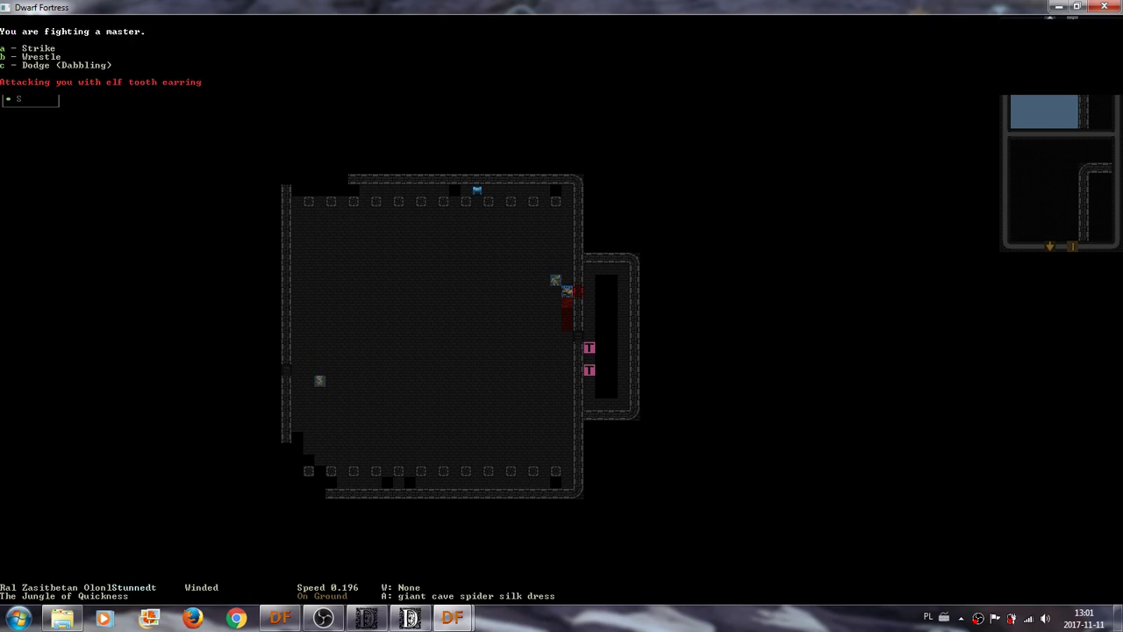
key(a)
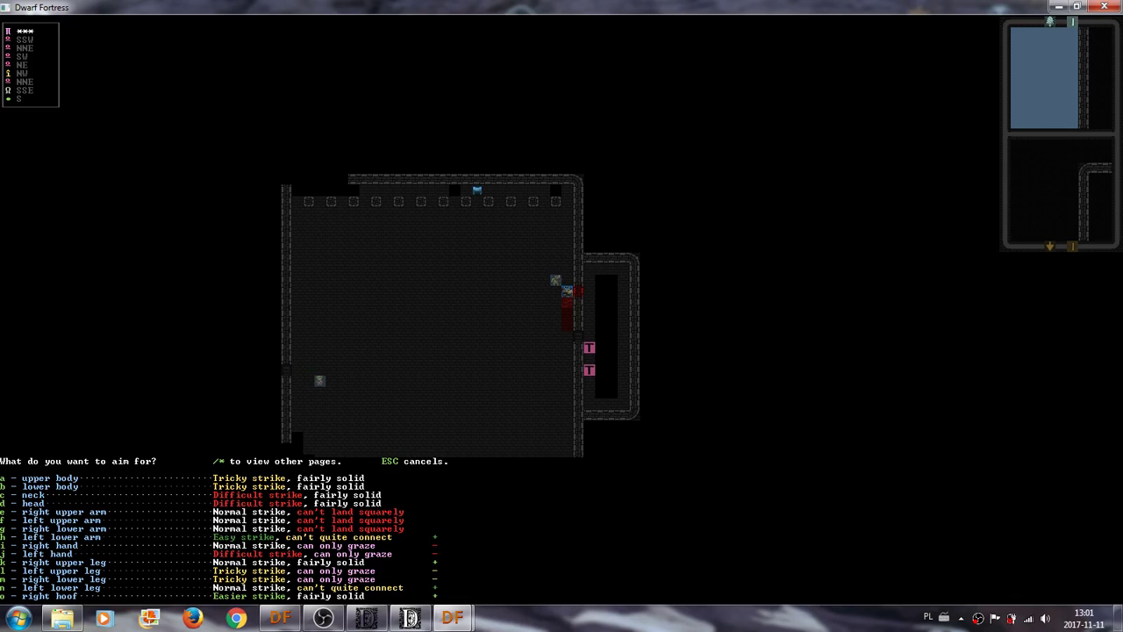
key(o)
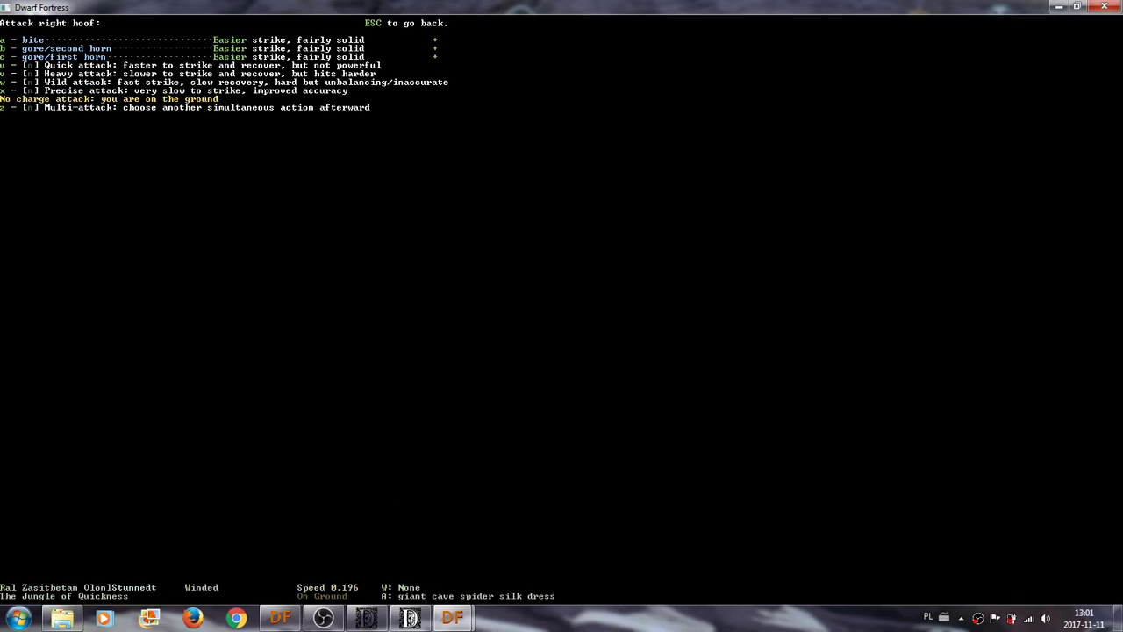
key(w)
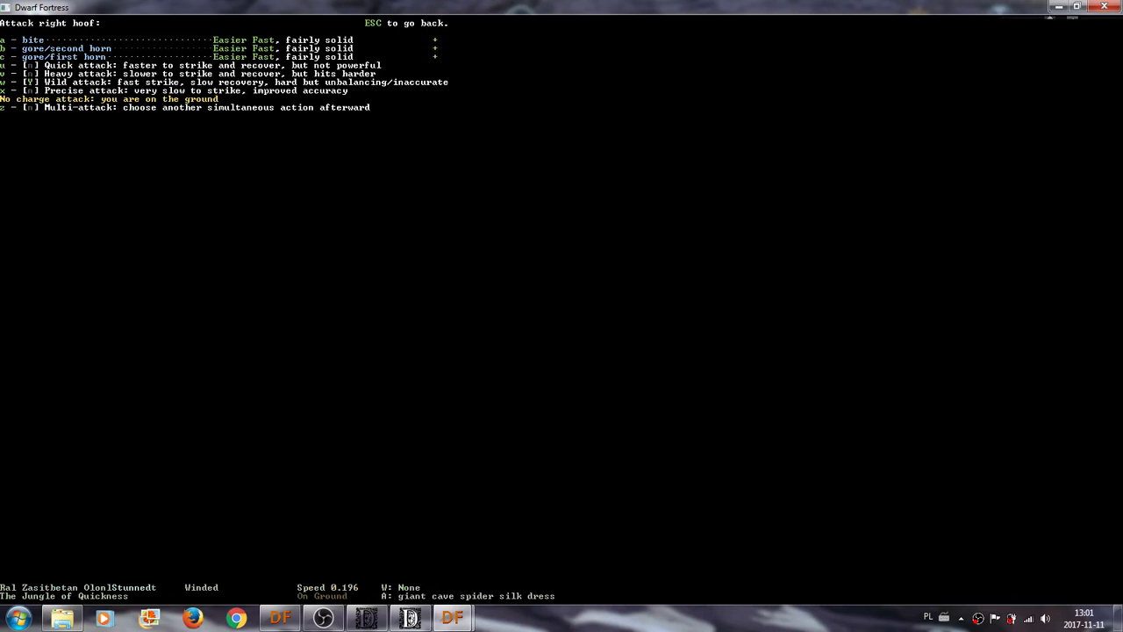
key(a)
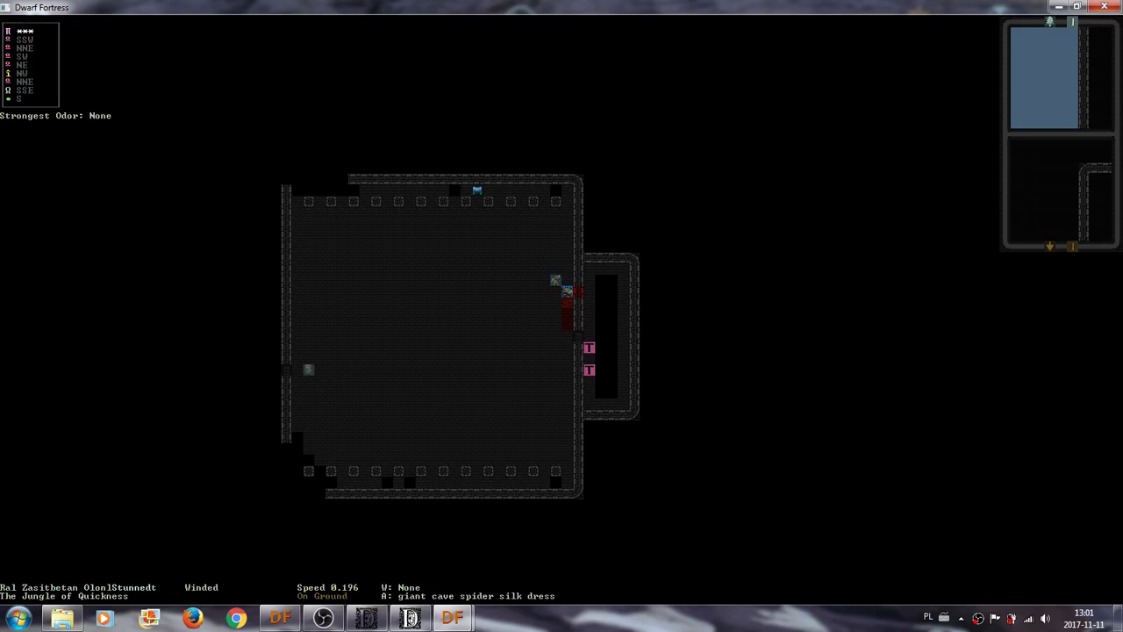
key(period)
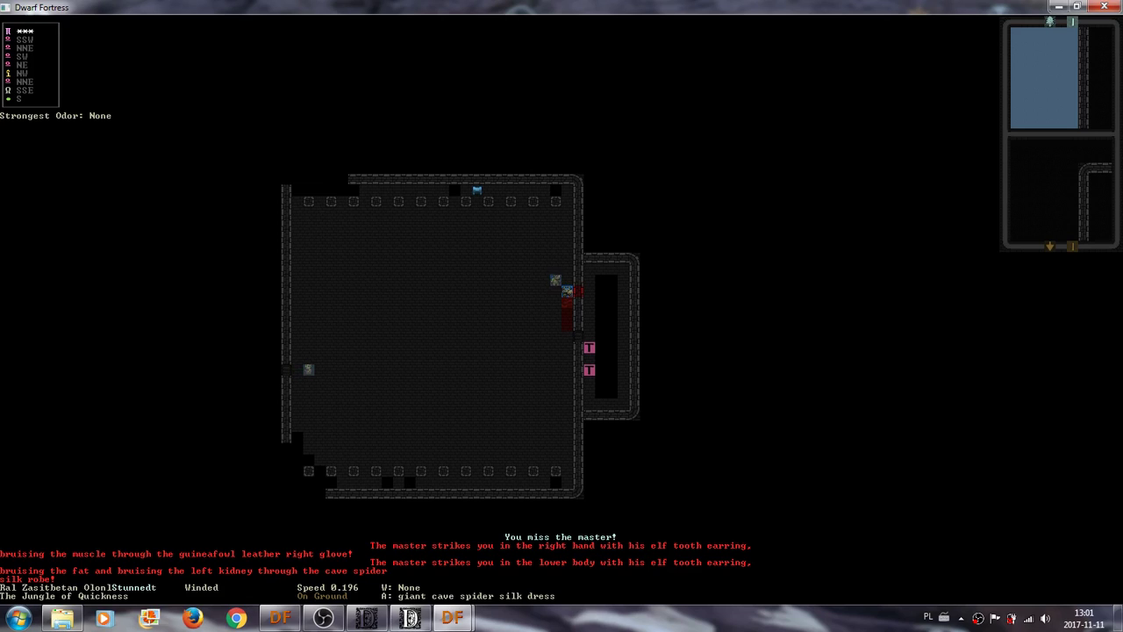
key(D)
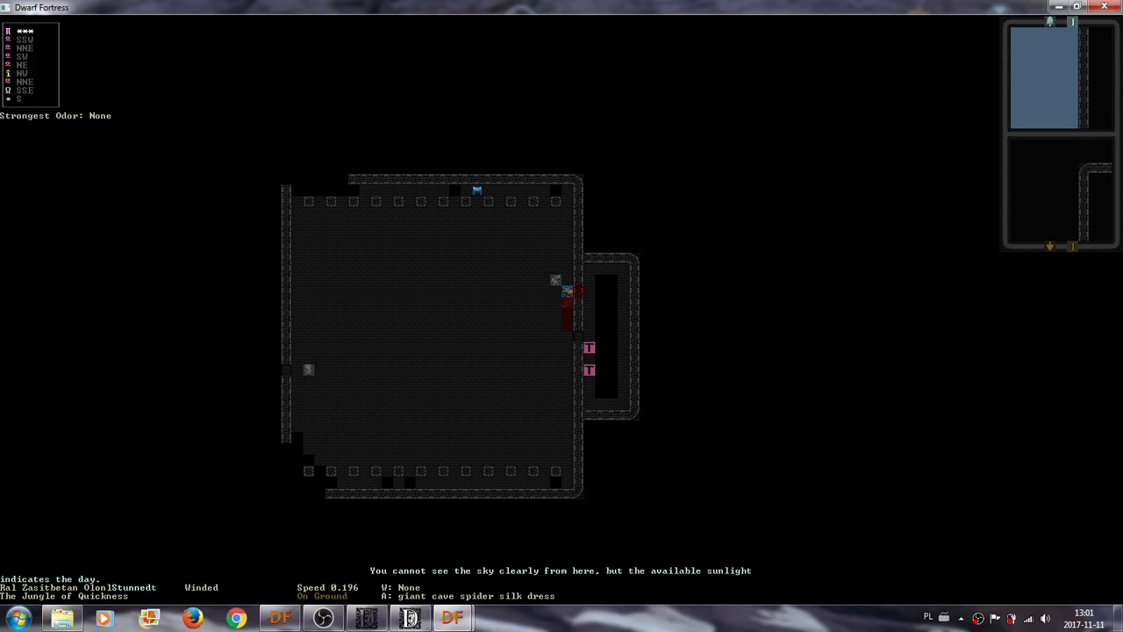
Launch a second wild strike at the right hoof; it misses and his kick bursts a finger.
key(A)
key(a)
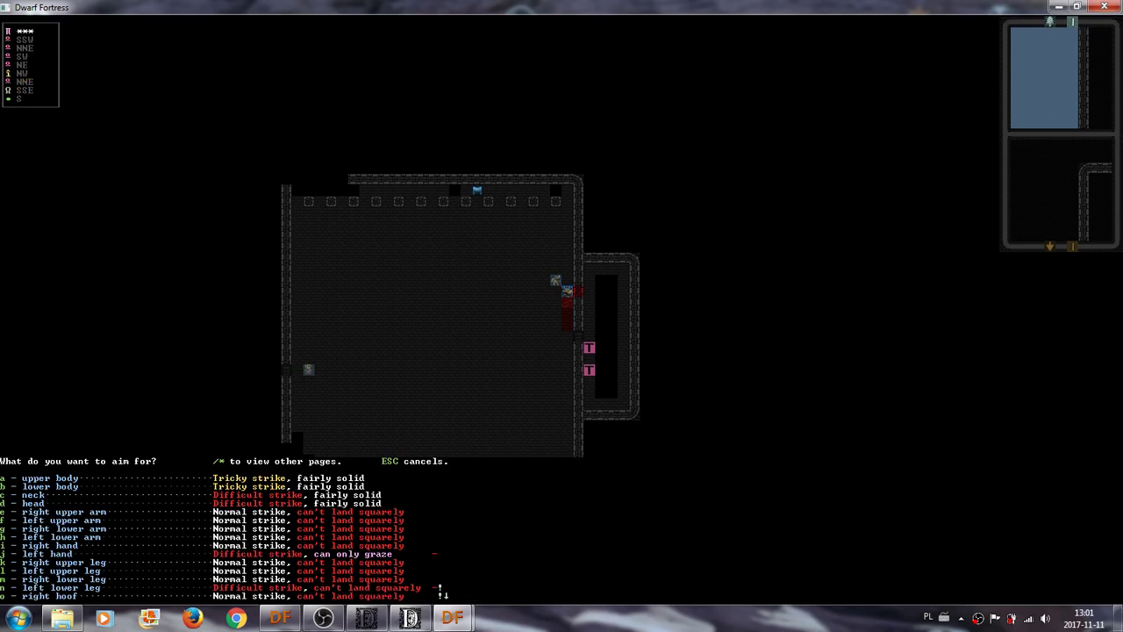
key(o)
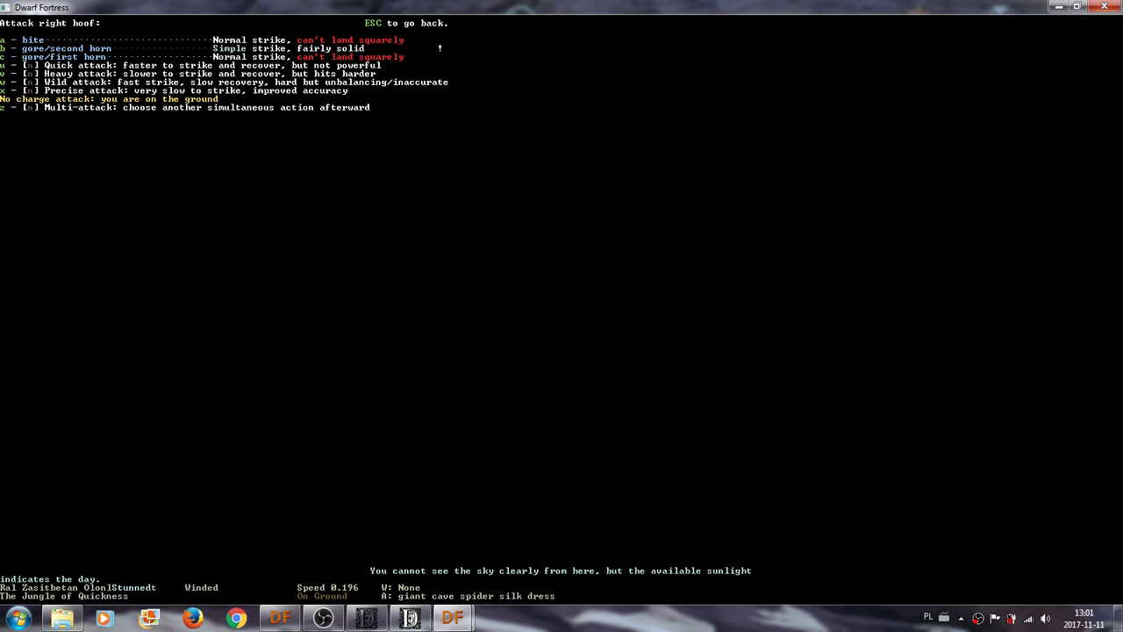
key(w)
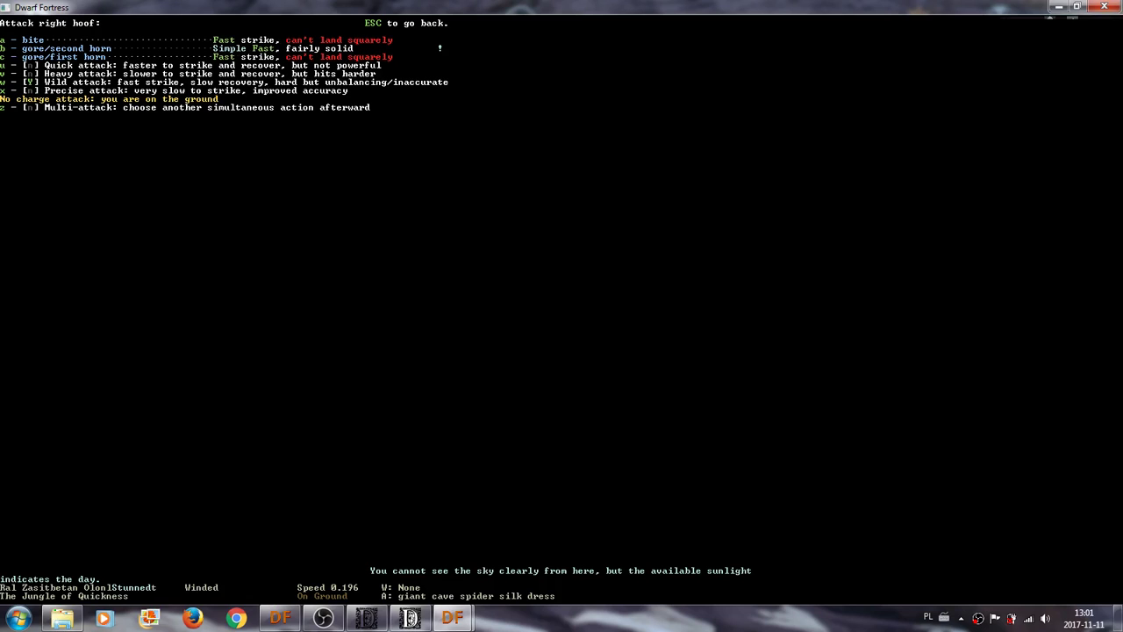
key(b)
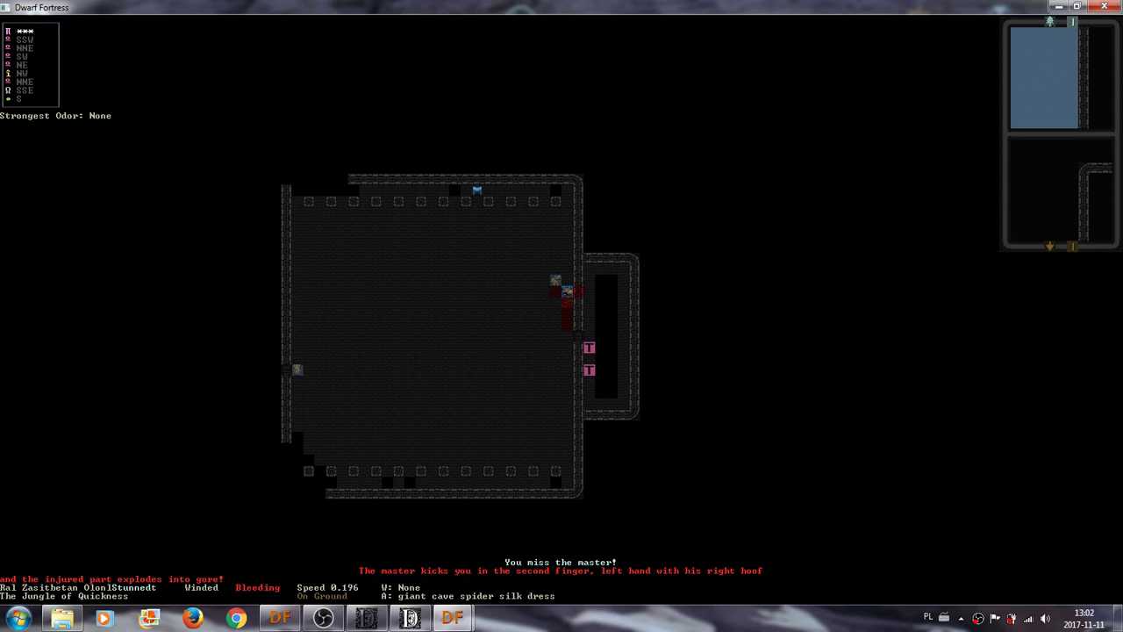
key(Return)
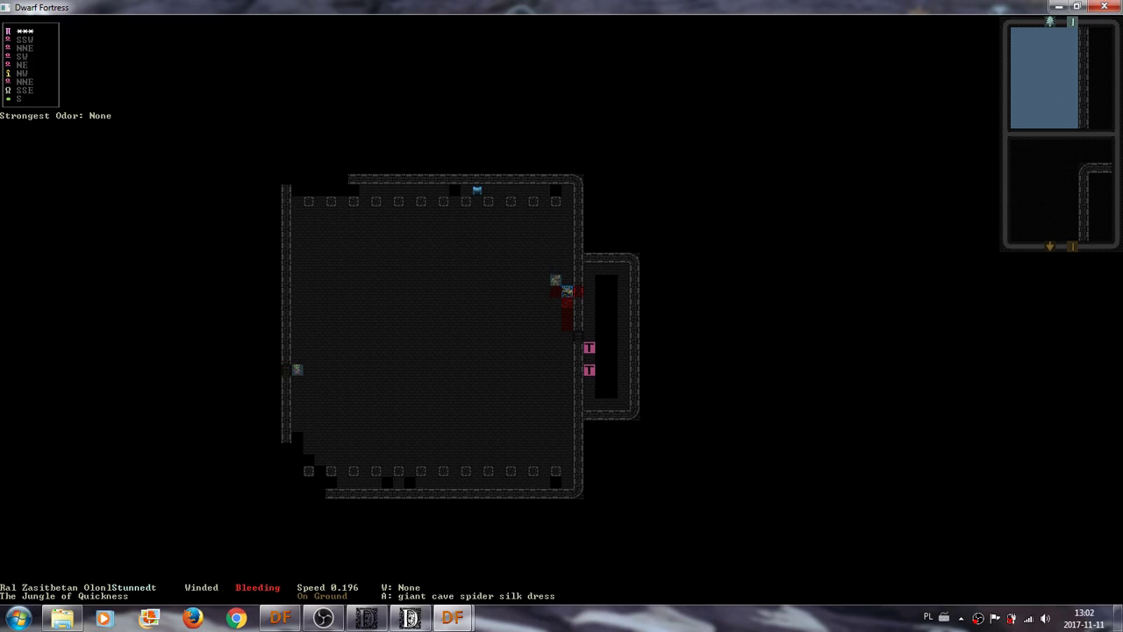
key(shift+a)
Strike at the master's right lower arm, which misses.
key(a)
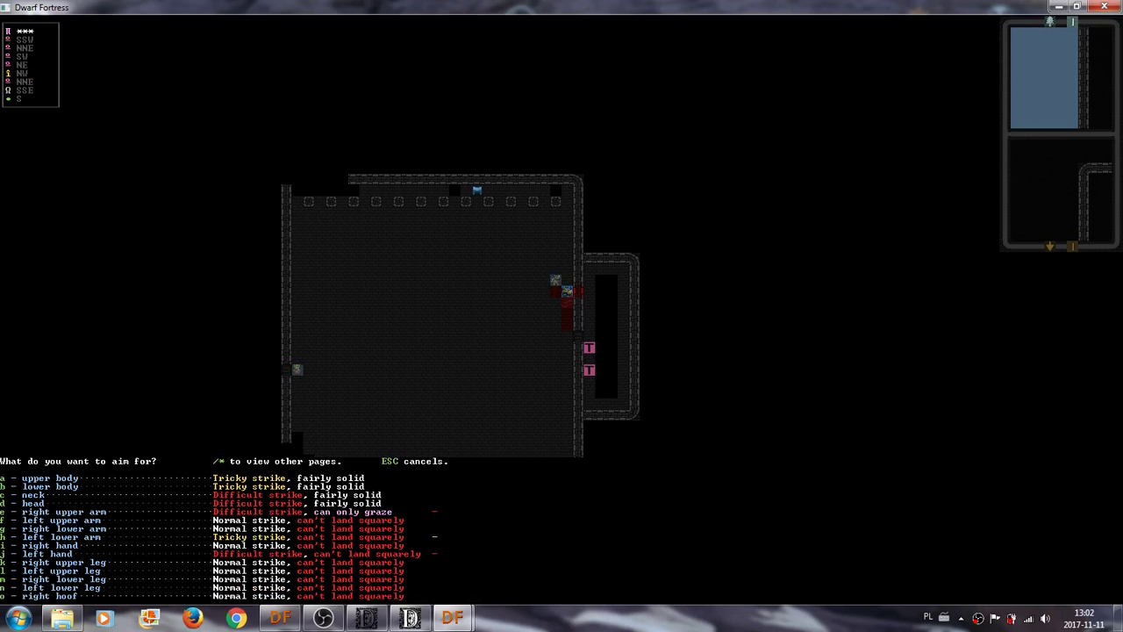
key(Escape)
key(shift+a)
key(a)
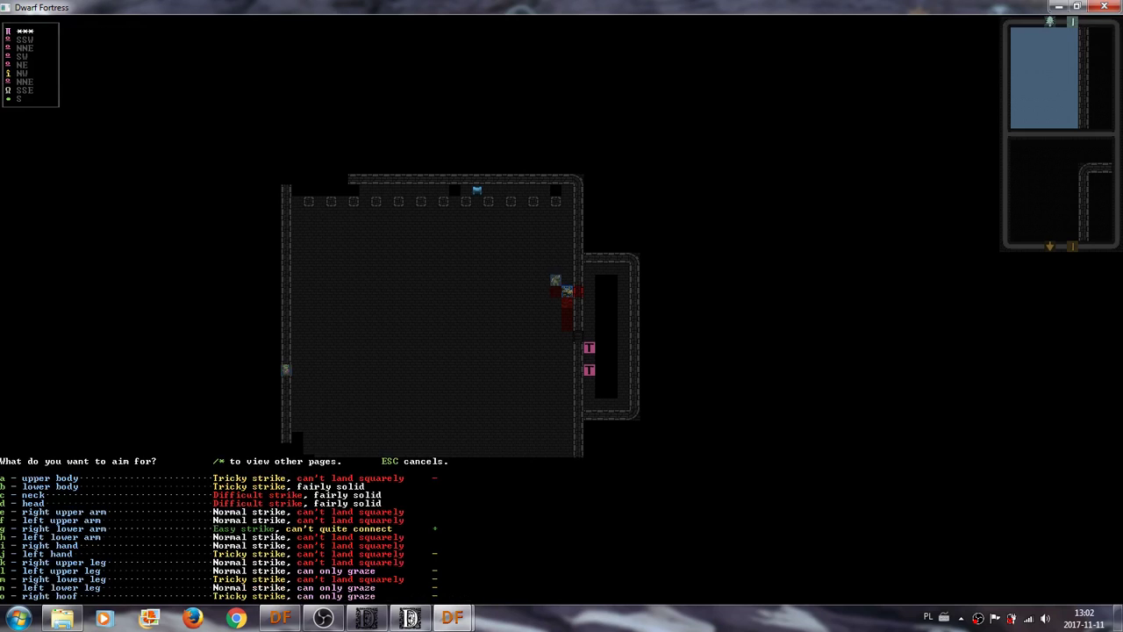
key(g)
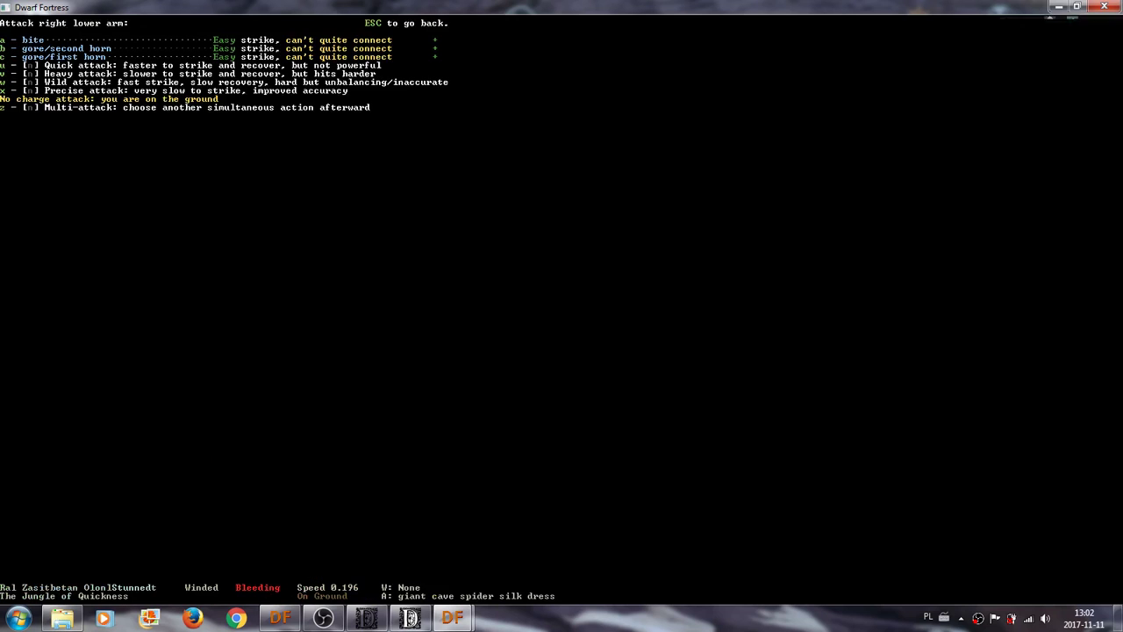
key(u)
key(a)
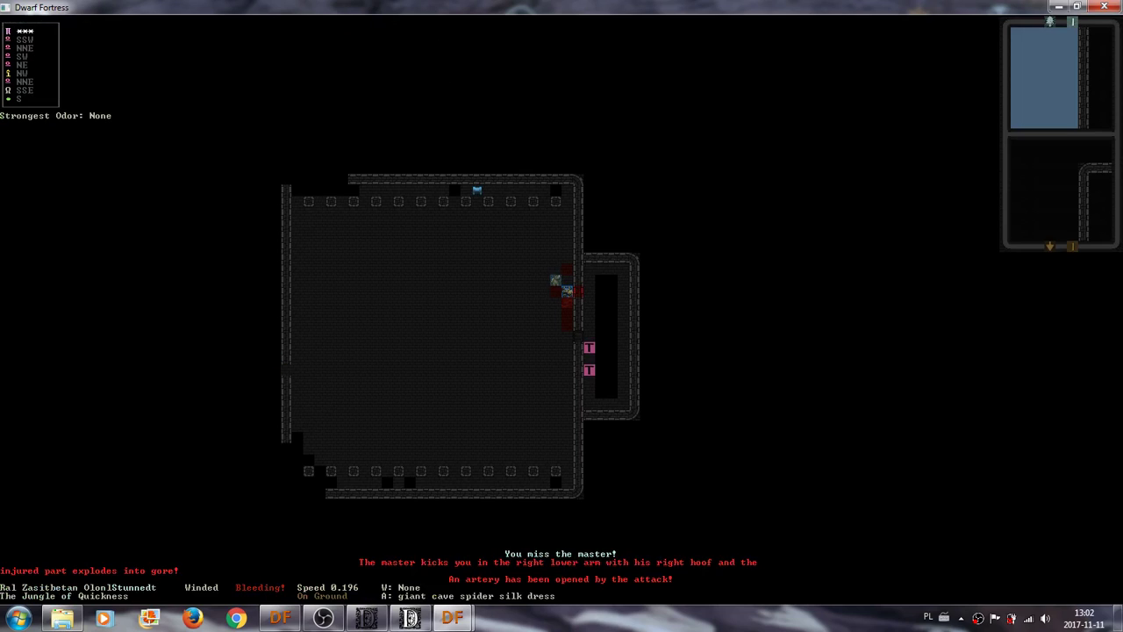
key(Return)
Strike the master again at another body part; it misses as his kicks open arteries.
key(A)
key(a)
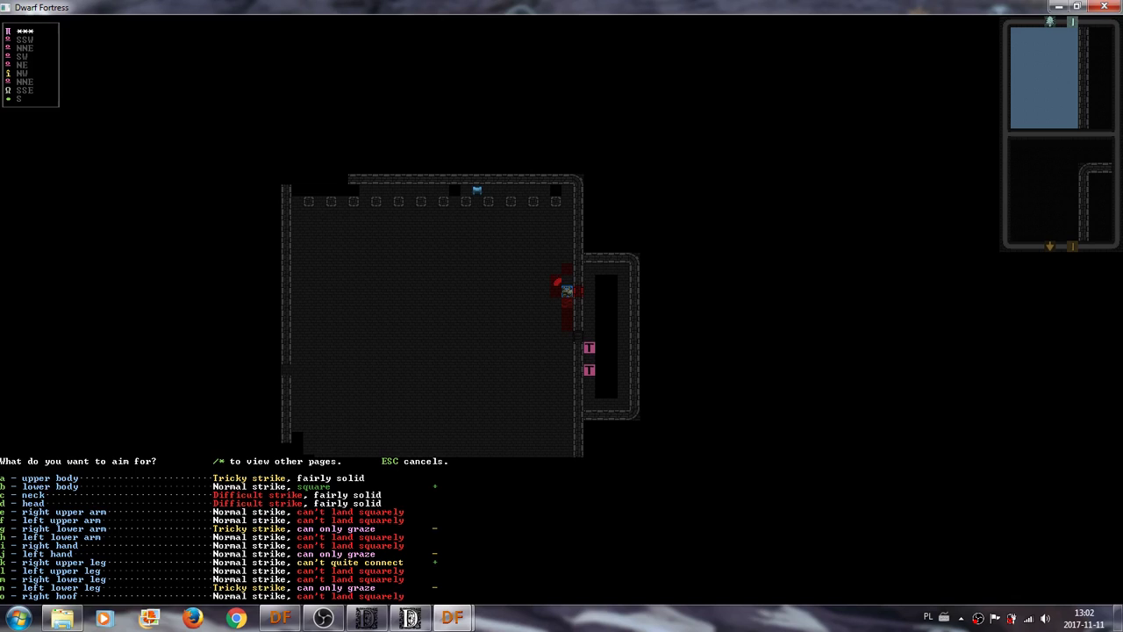
key(b)
key(a)
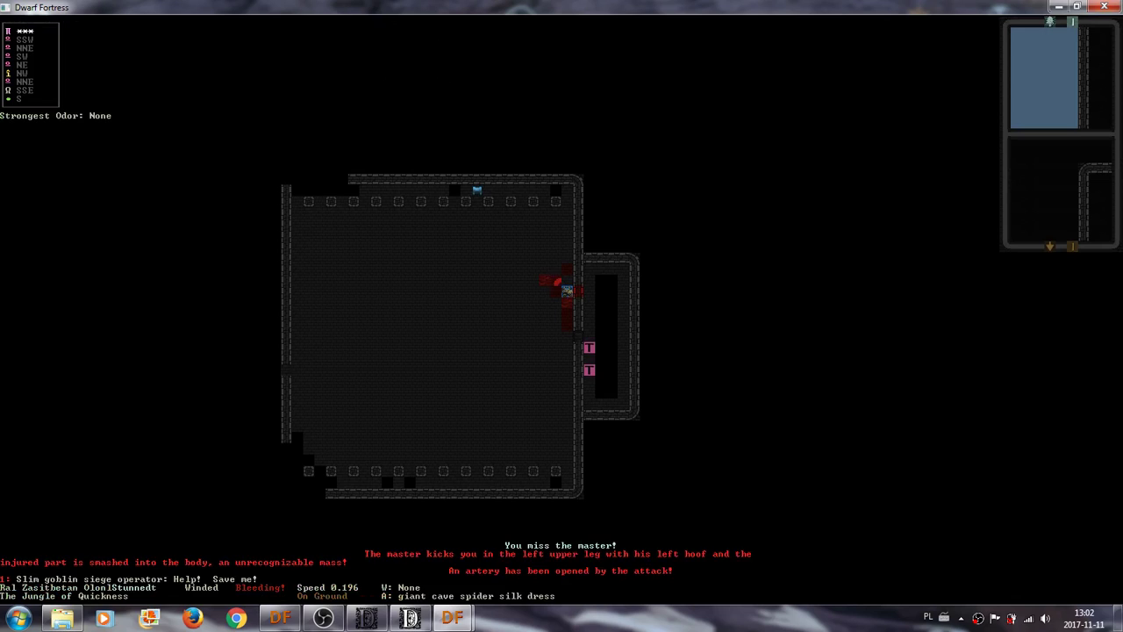
key(Return)
key(A)
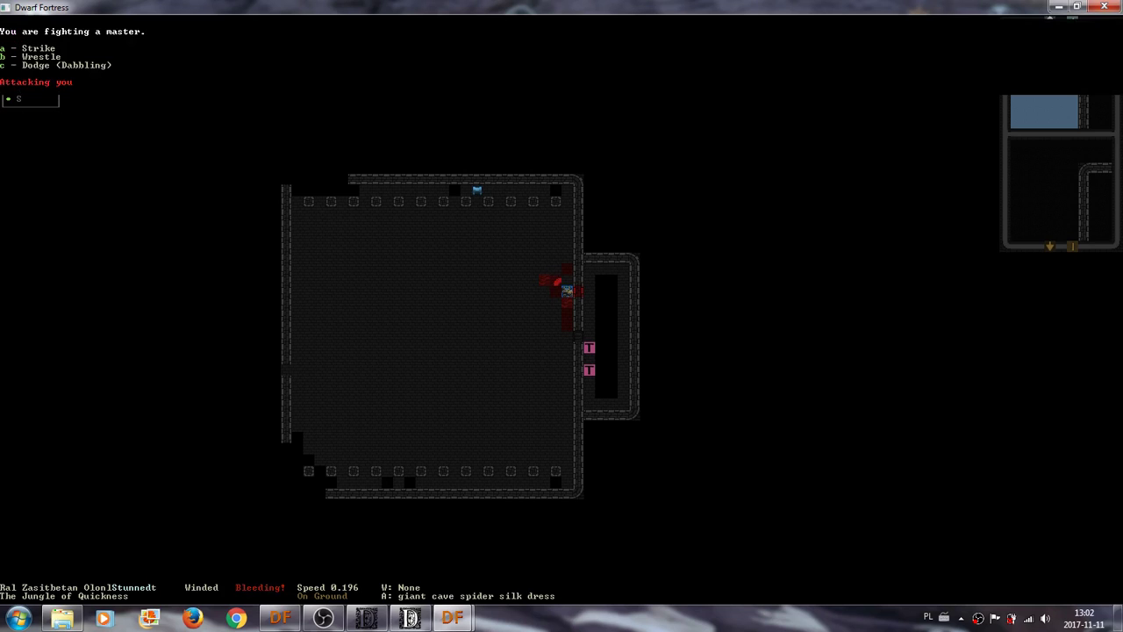
key(a)
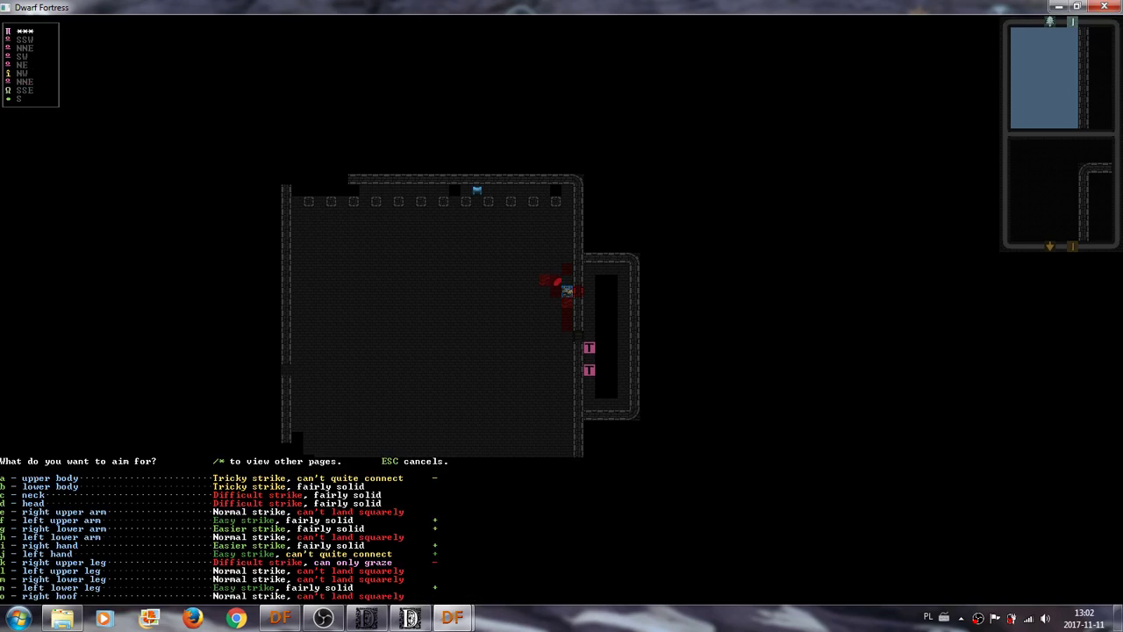
Make a fast wild attack on the master's left lower leg, which misses.
key(n)
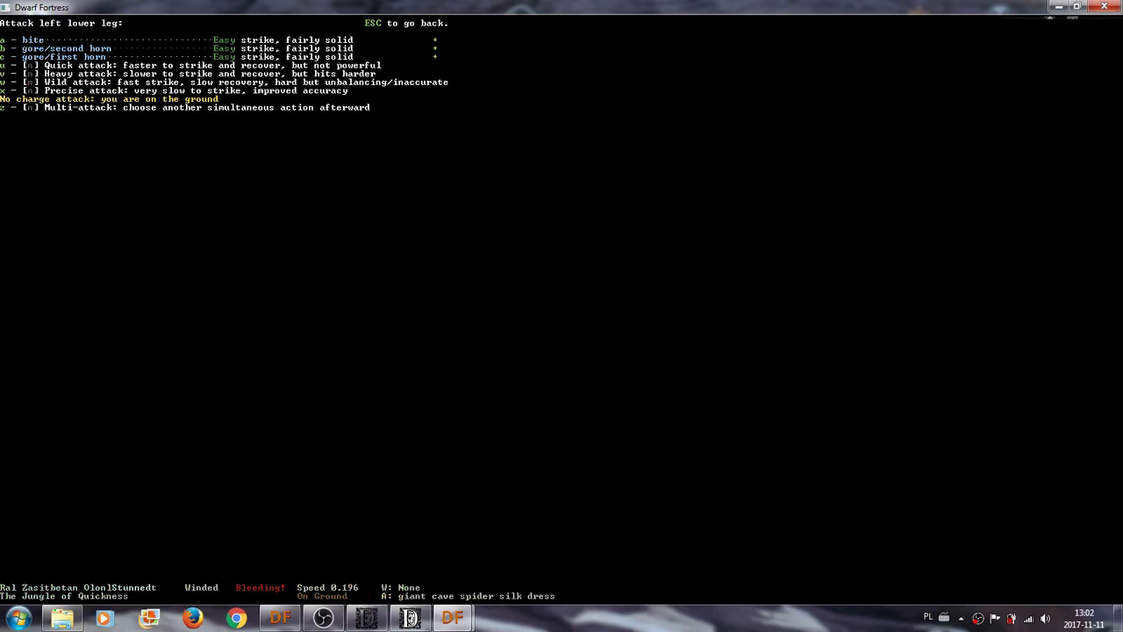
key(w)
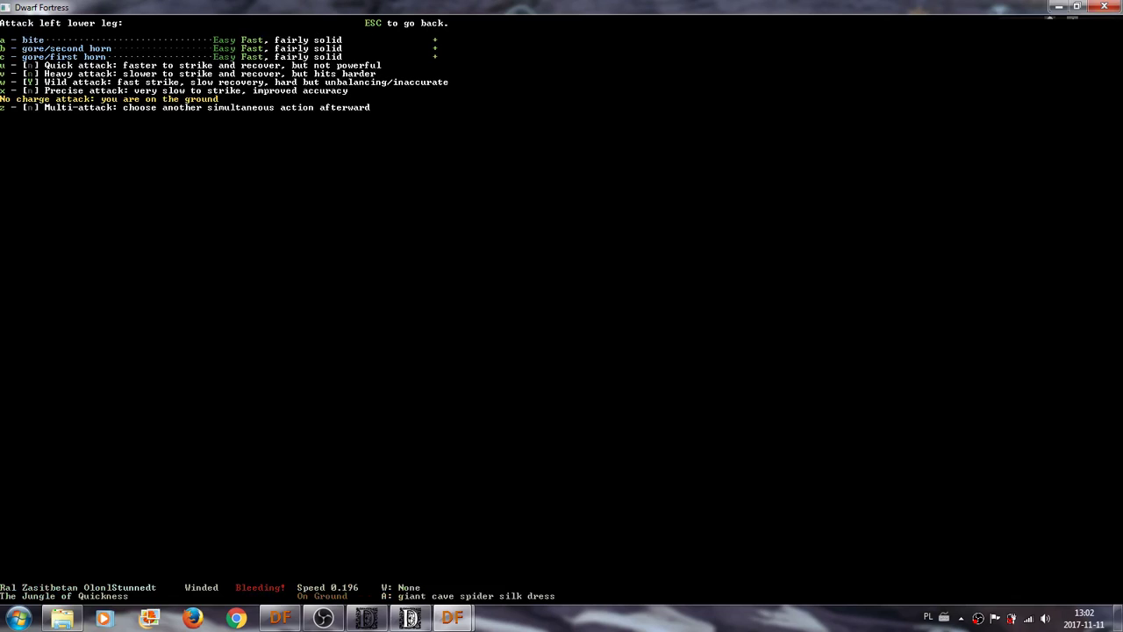
key(a)
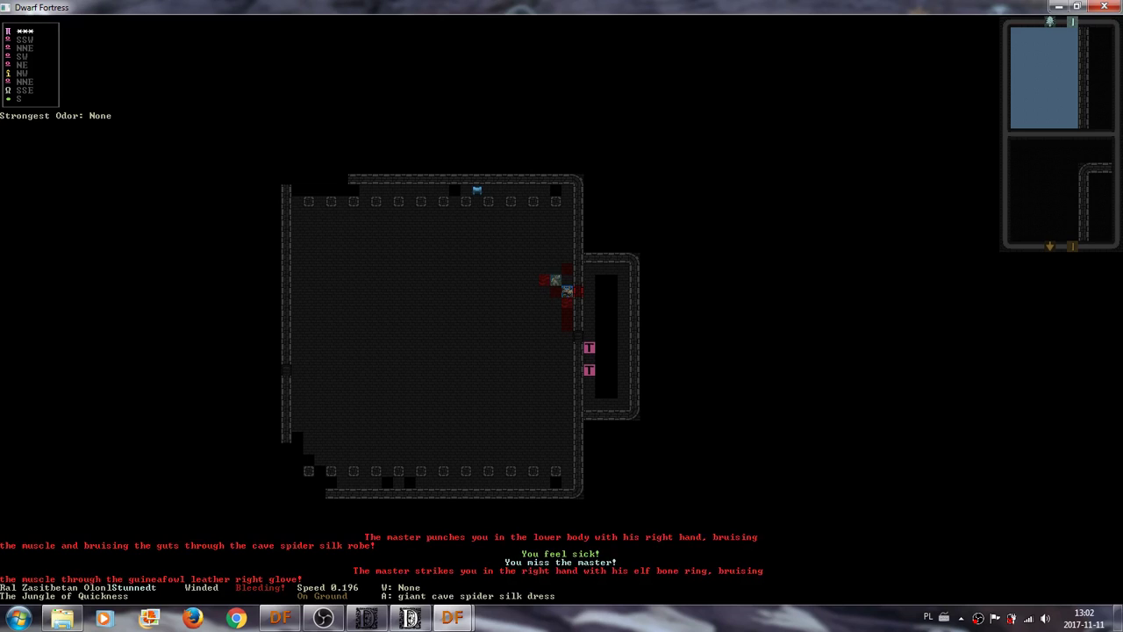
Start another strike on the master, then cancel the aiming without attacking.
key(shift+a)
key(a)
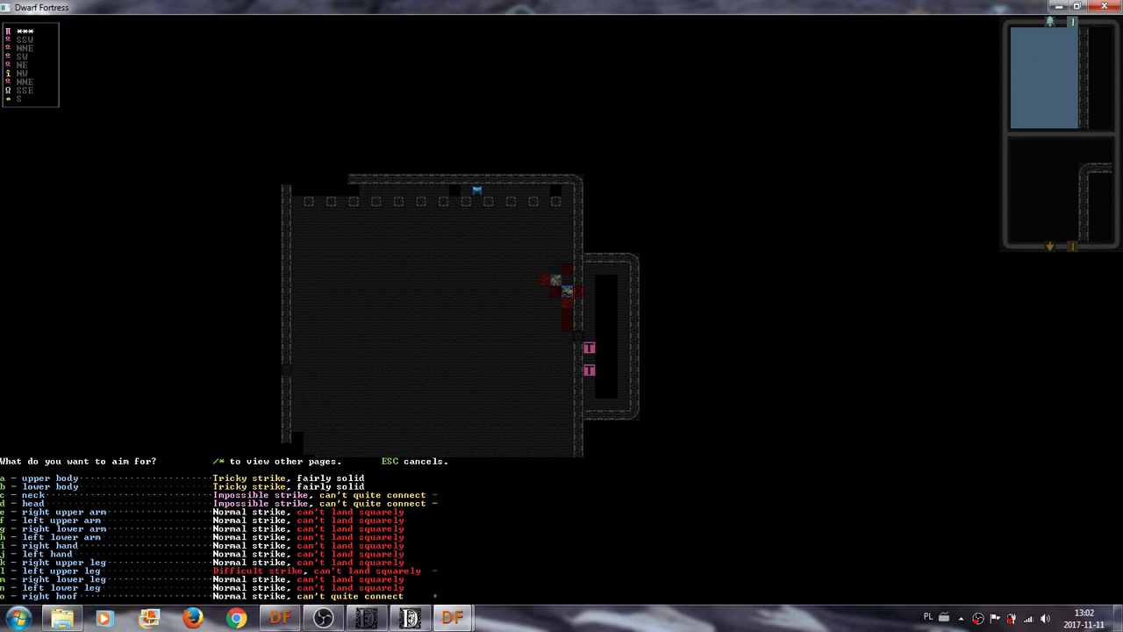
key(Escape)
key(shift+a)
Strike at the master's right hand and resolve the exchange.
key(Escape)
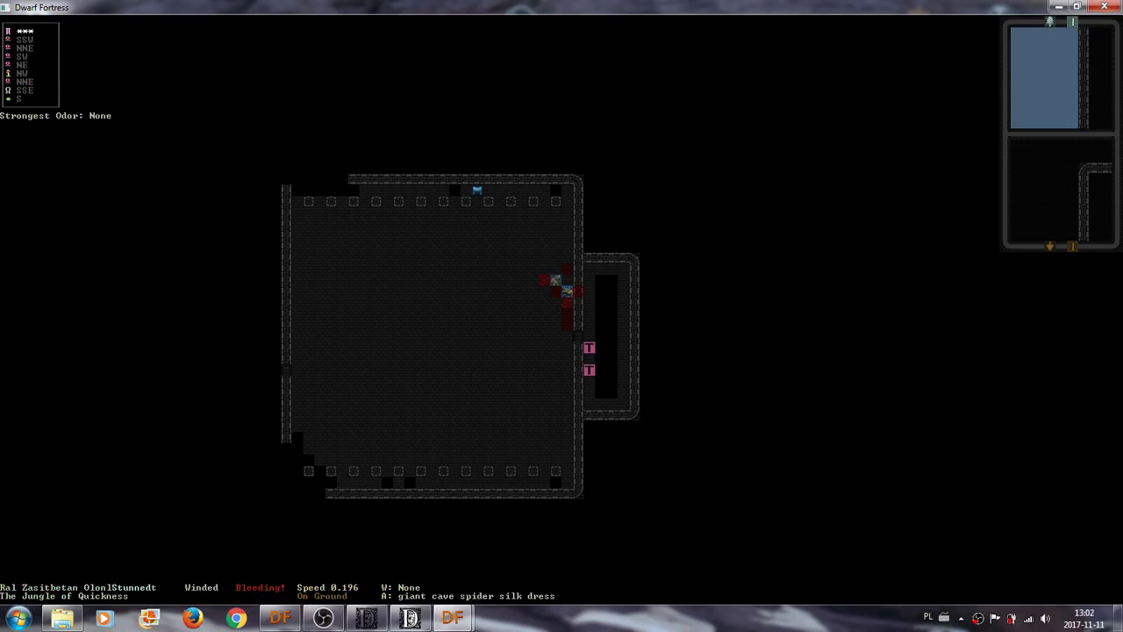
key(shift+a)
key(a)
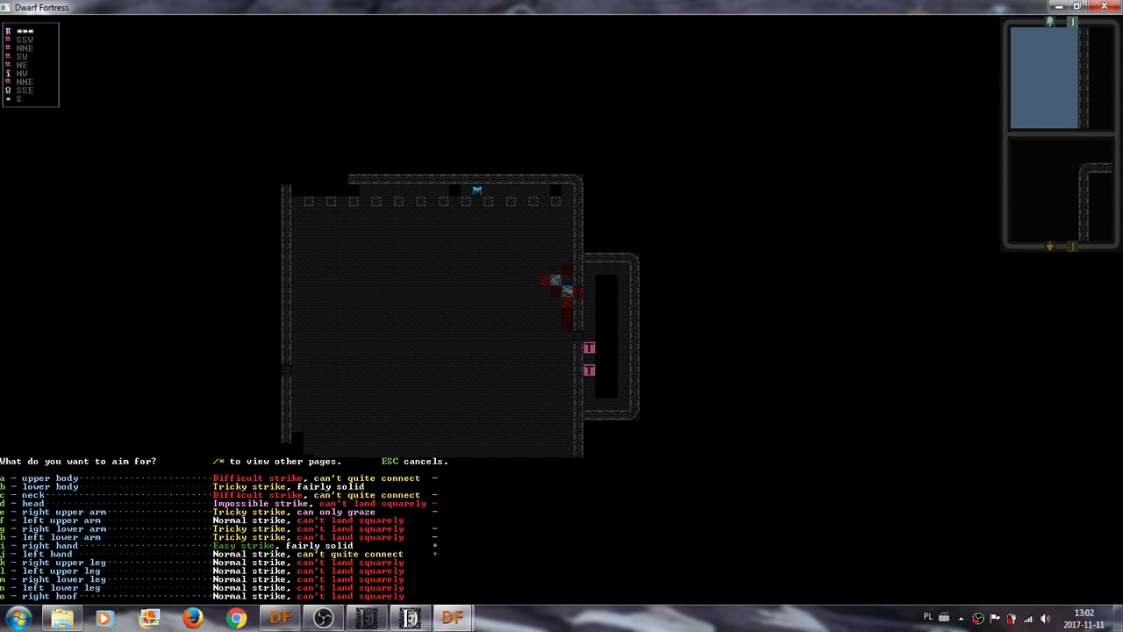
key(i)
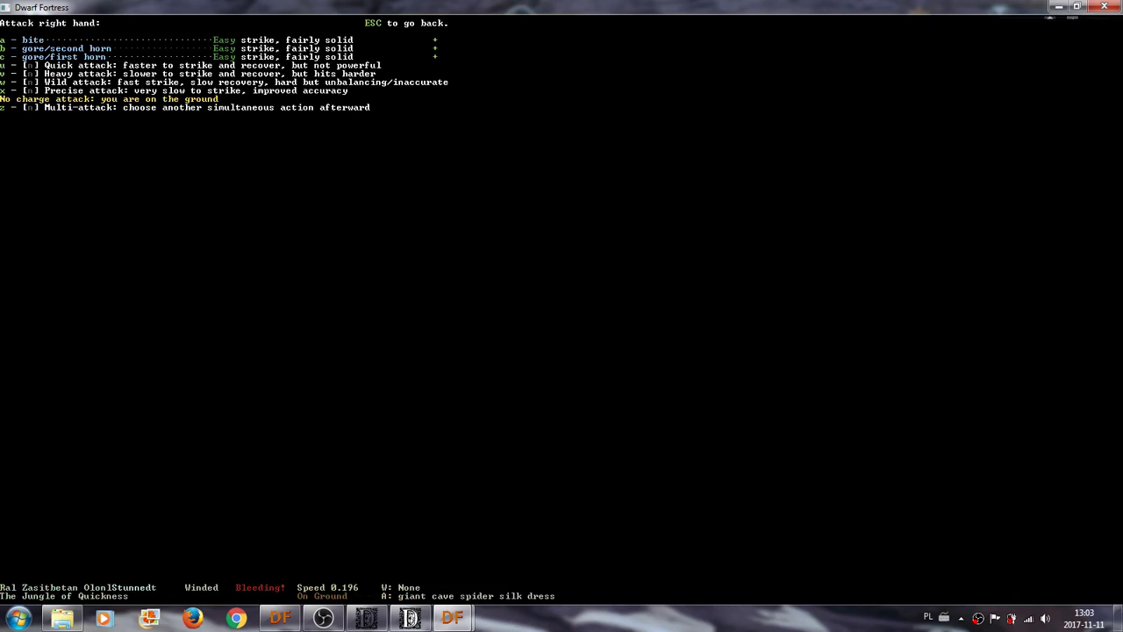
key(a)
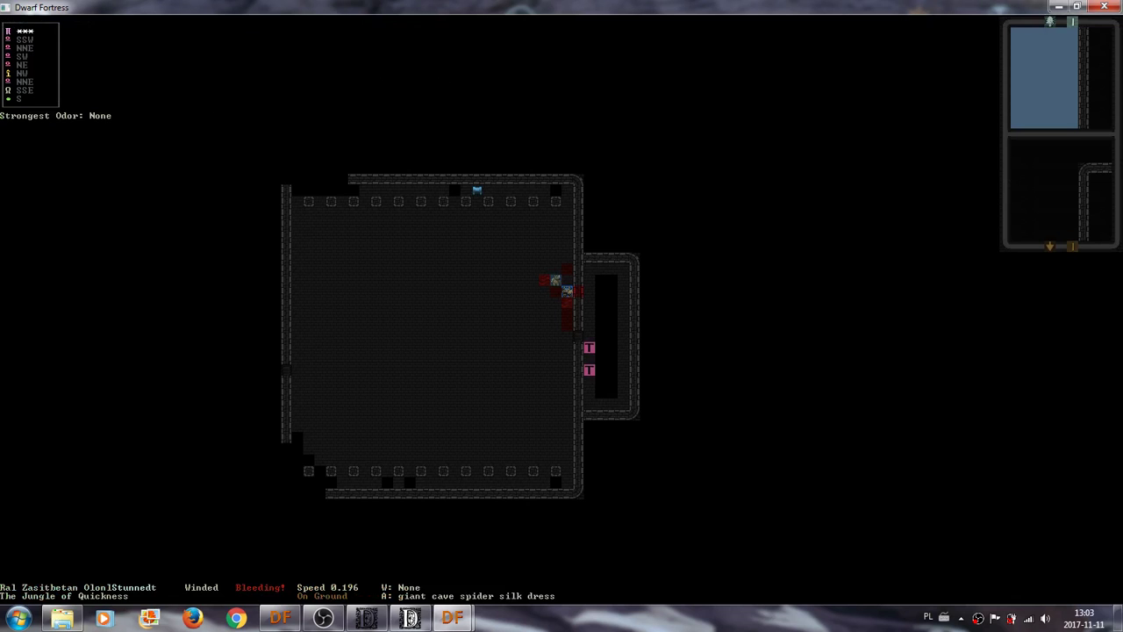
key(Return)
key(Return)
Strike at the master's right hoof.
key(shift+a)
key(a)
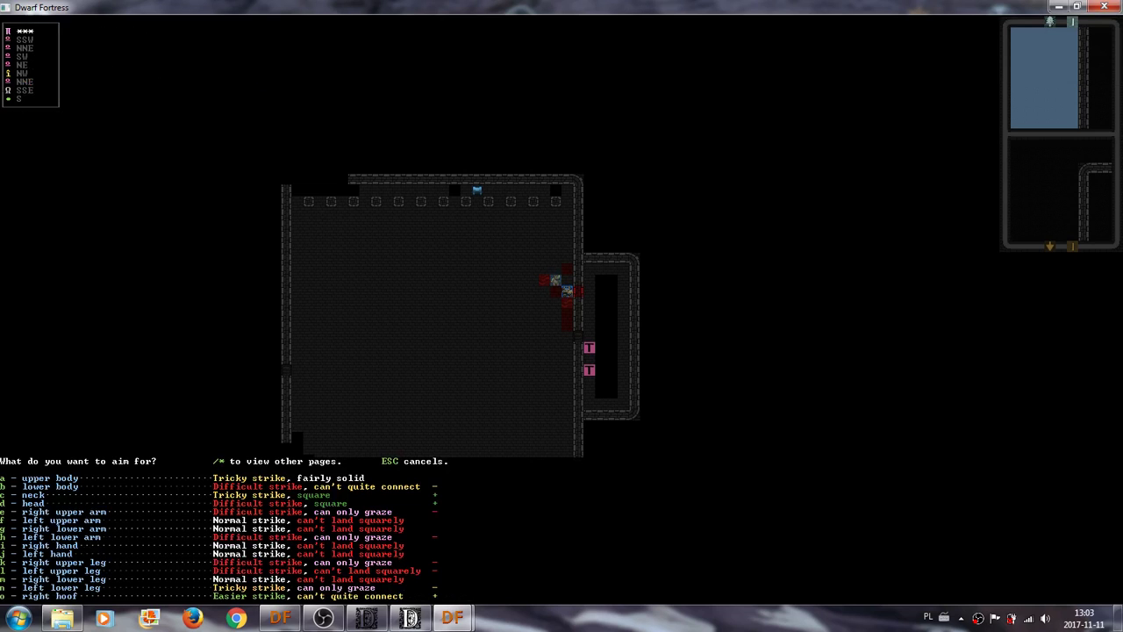
key(o)
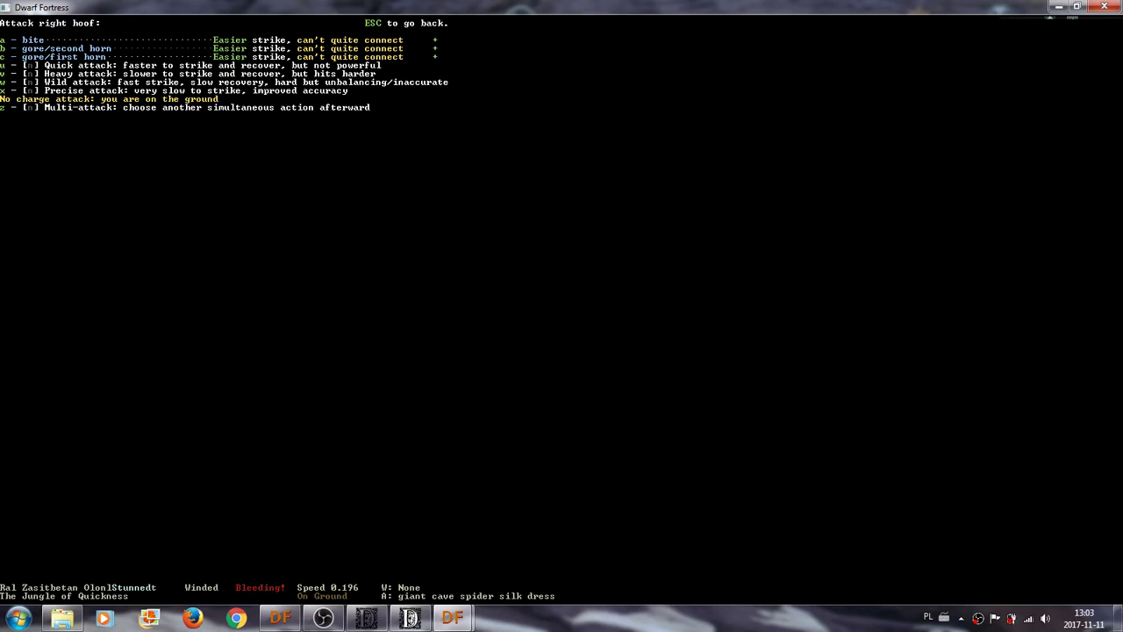
key(a)
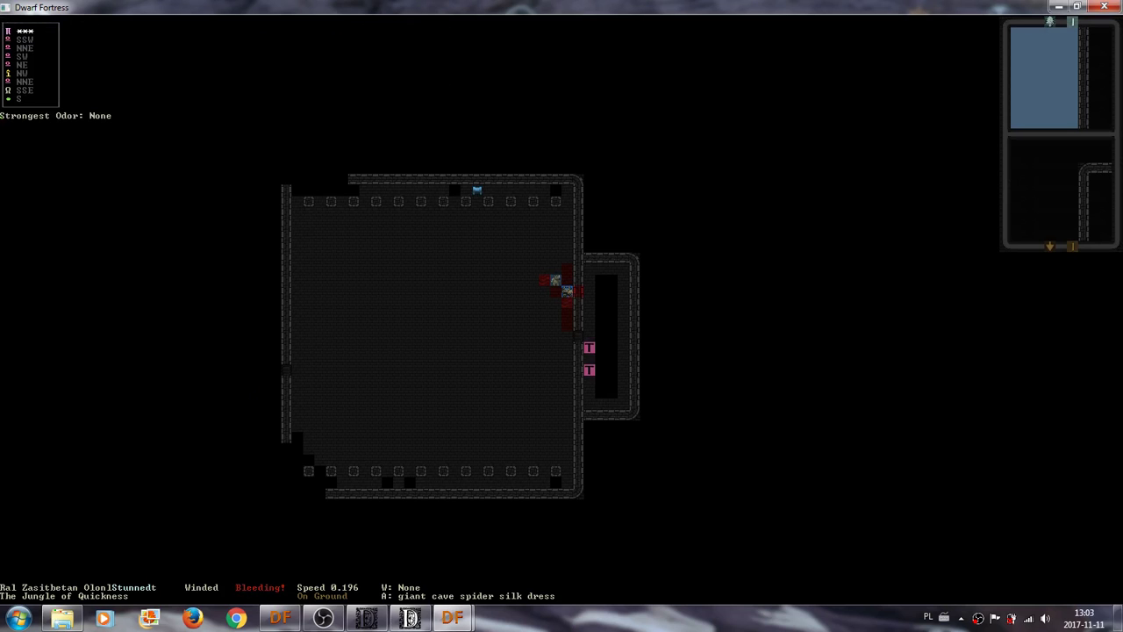
Aim a fast wild attack at the master's neck.
key(A)
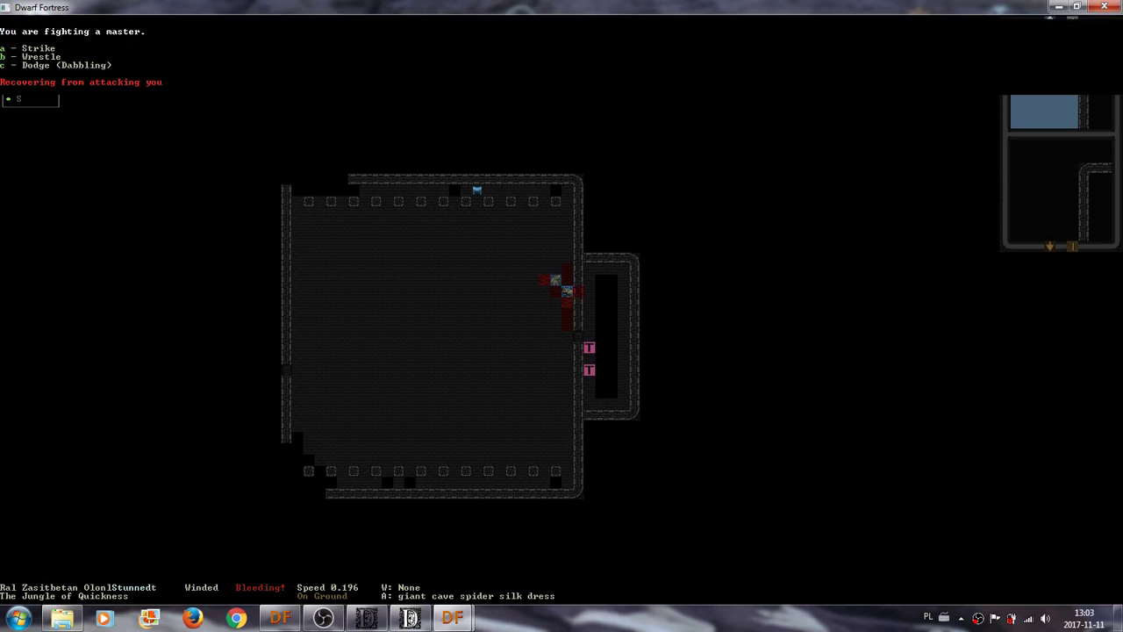
key(a)
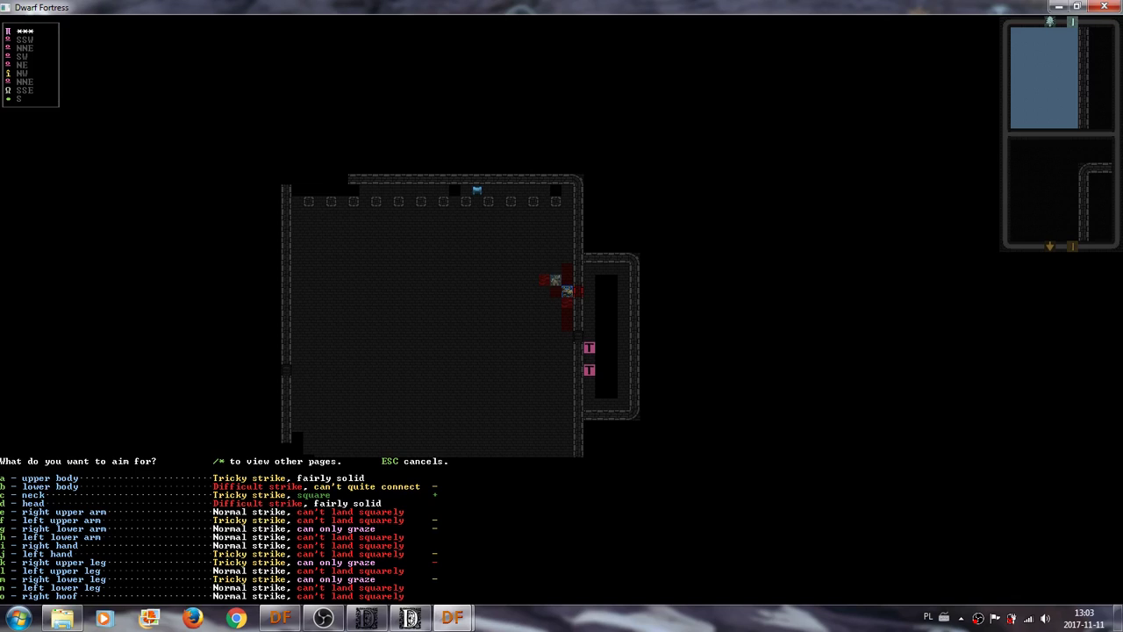
key(c)
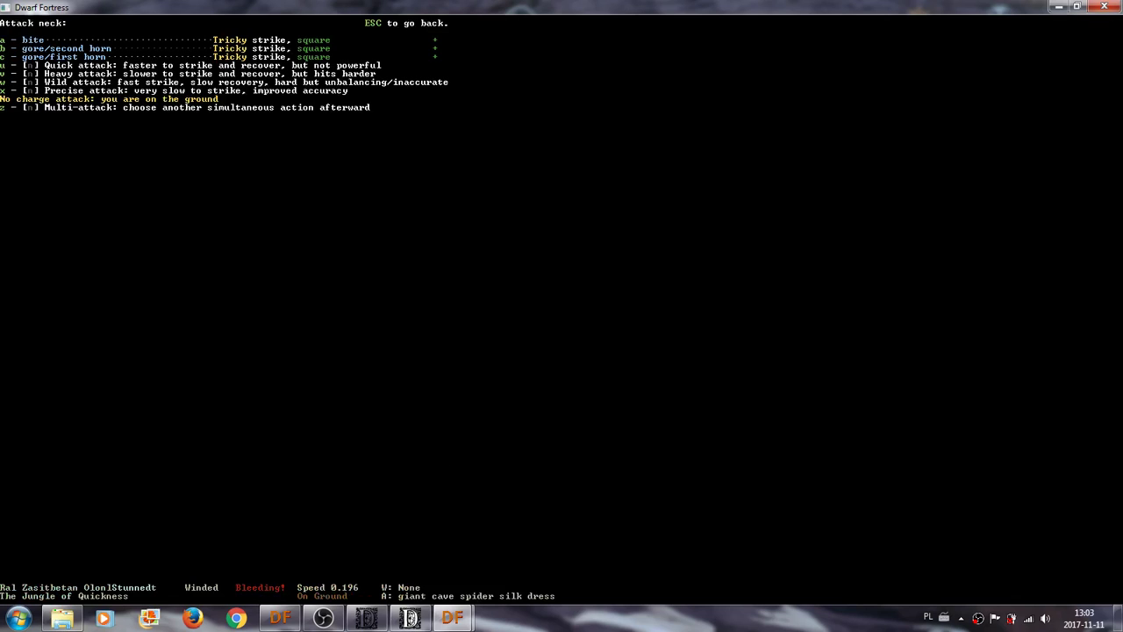
key(u)
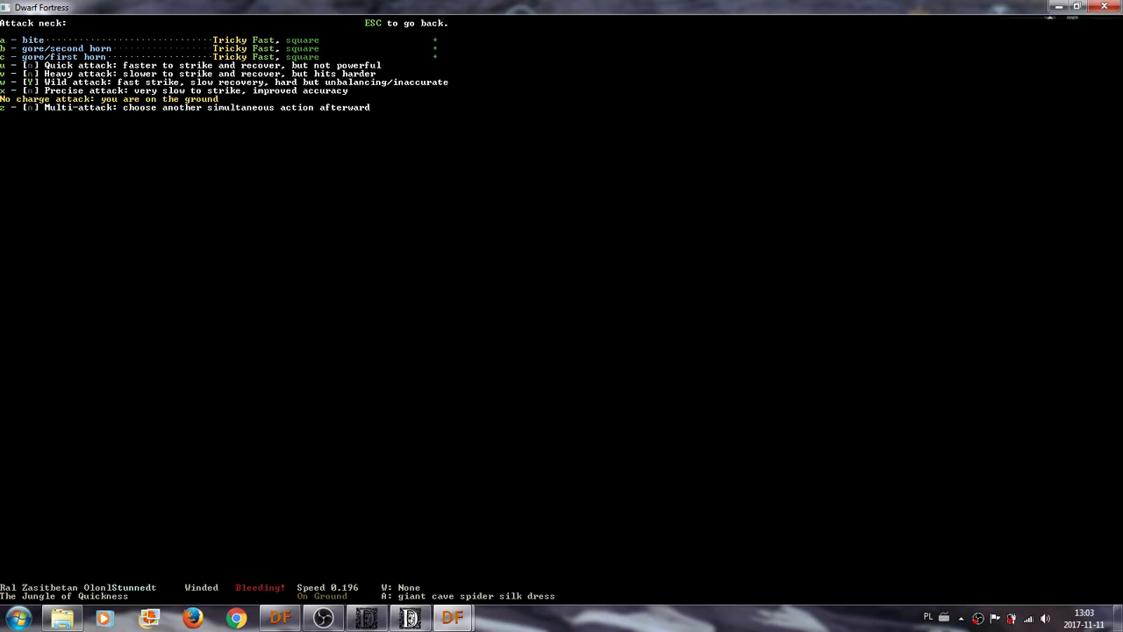
key(Return)
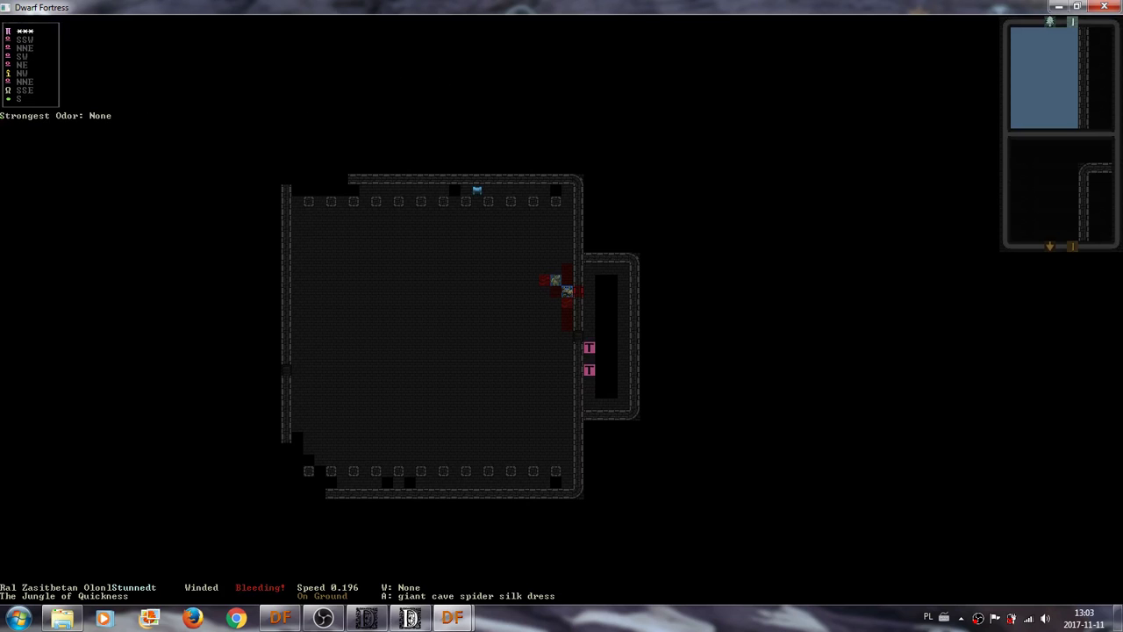
key(shift+a)
Wild-strike the master's right lower leg; it misses and his kick kills the adventurer.
key(a)
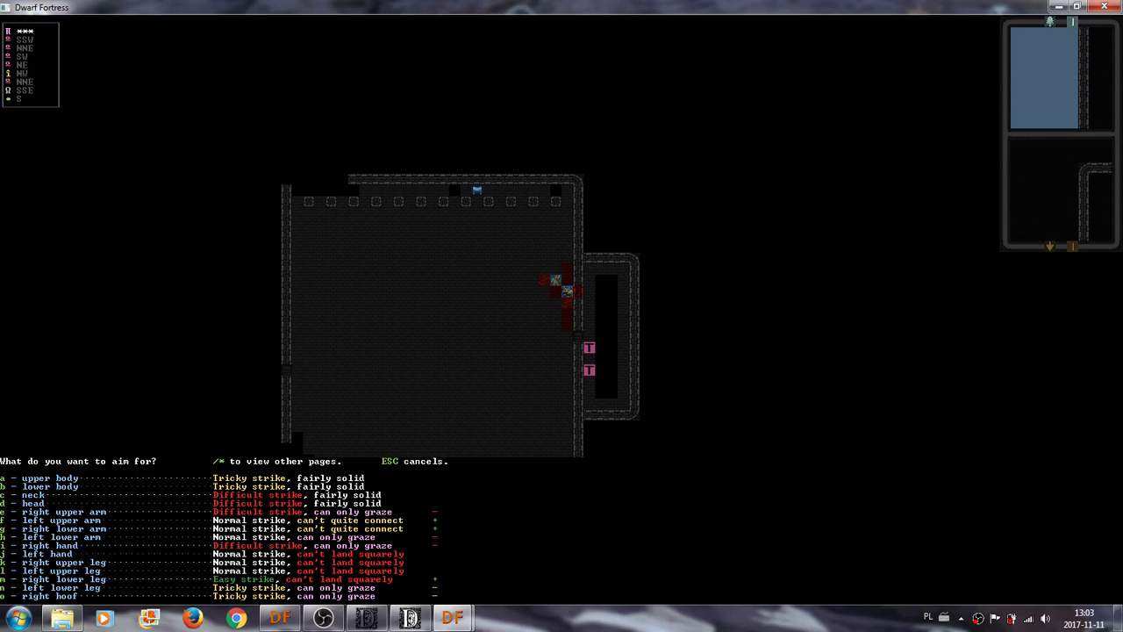
key(n)
key(u)
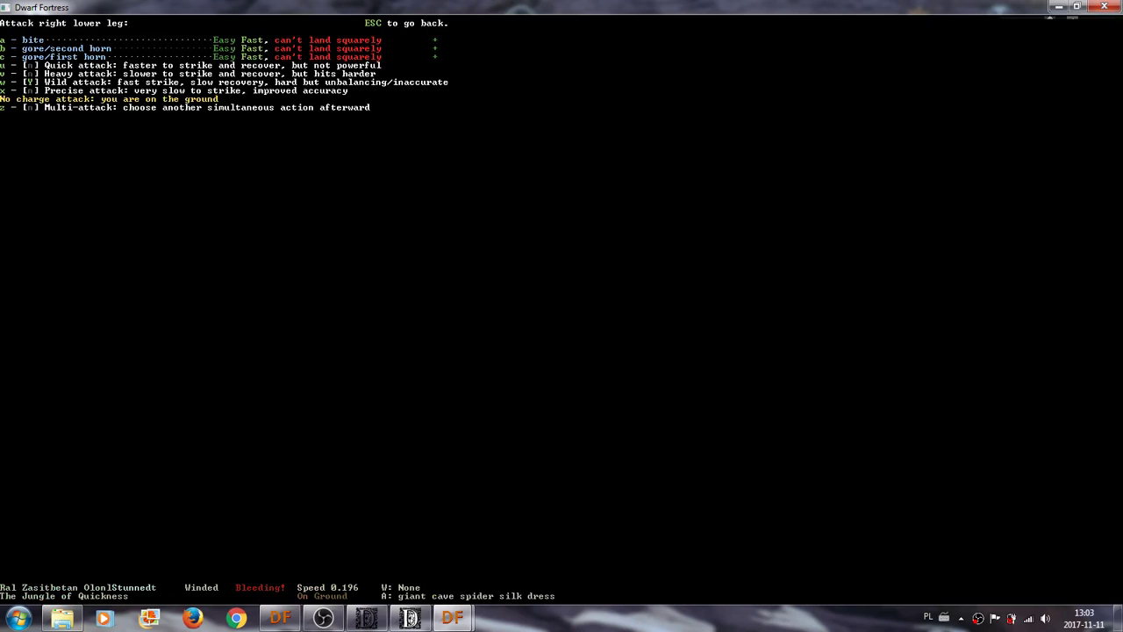
key(a)
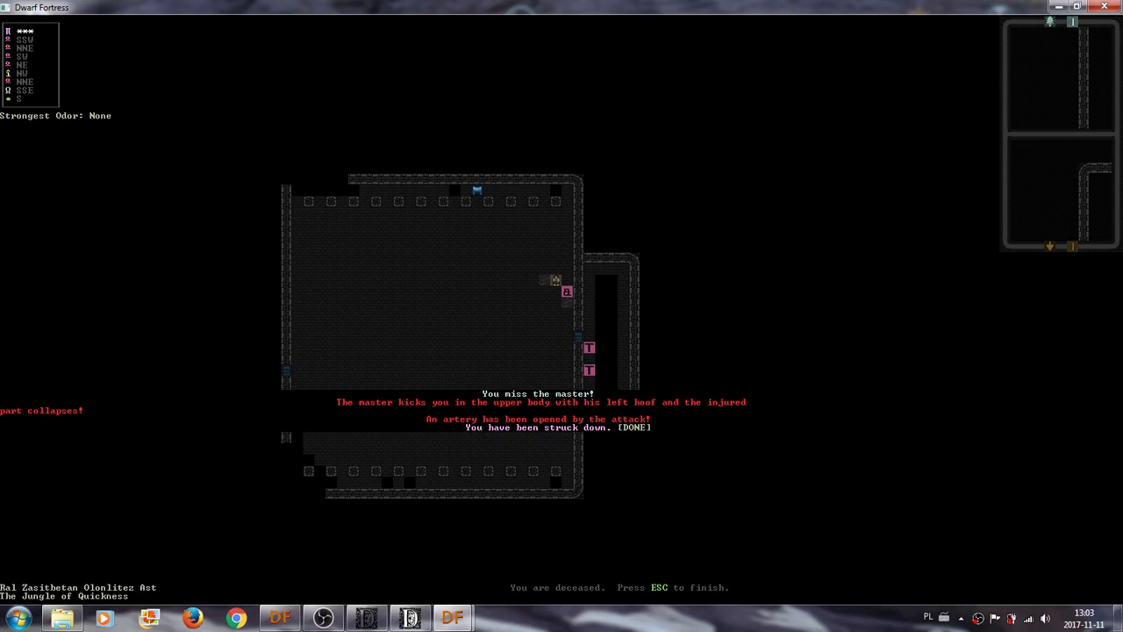
Dismiss the death messages and choose Finish Game from the game options.
key(space)
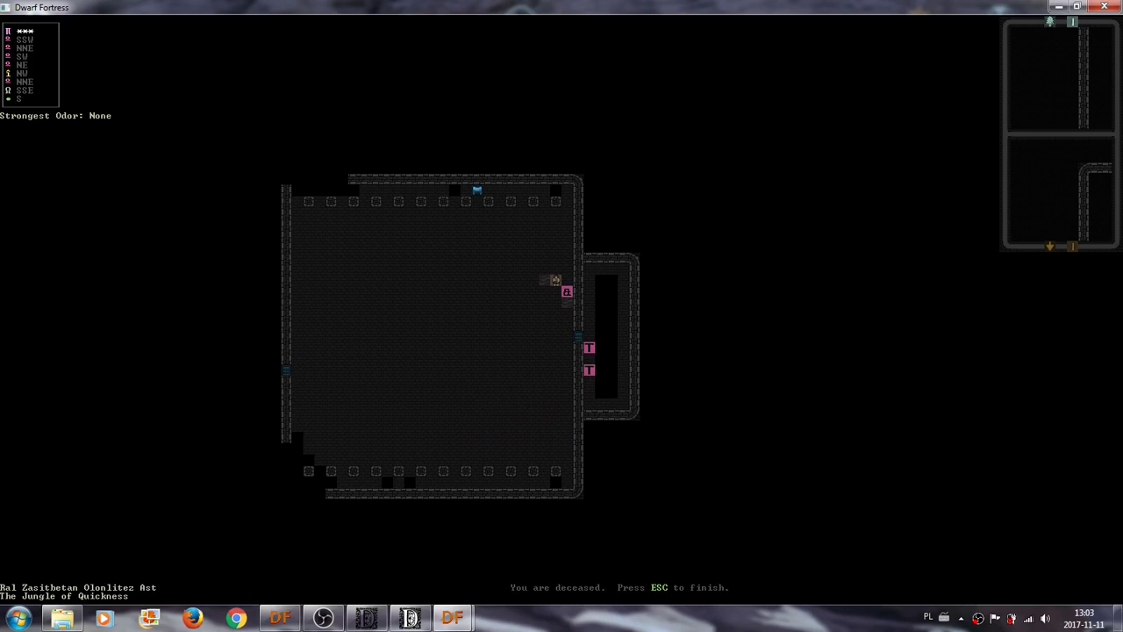
key(Escape)
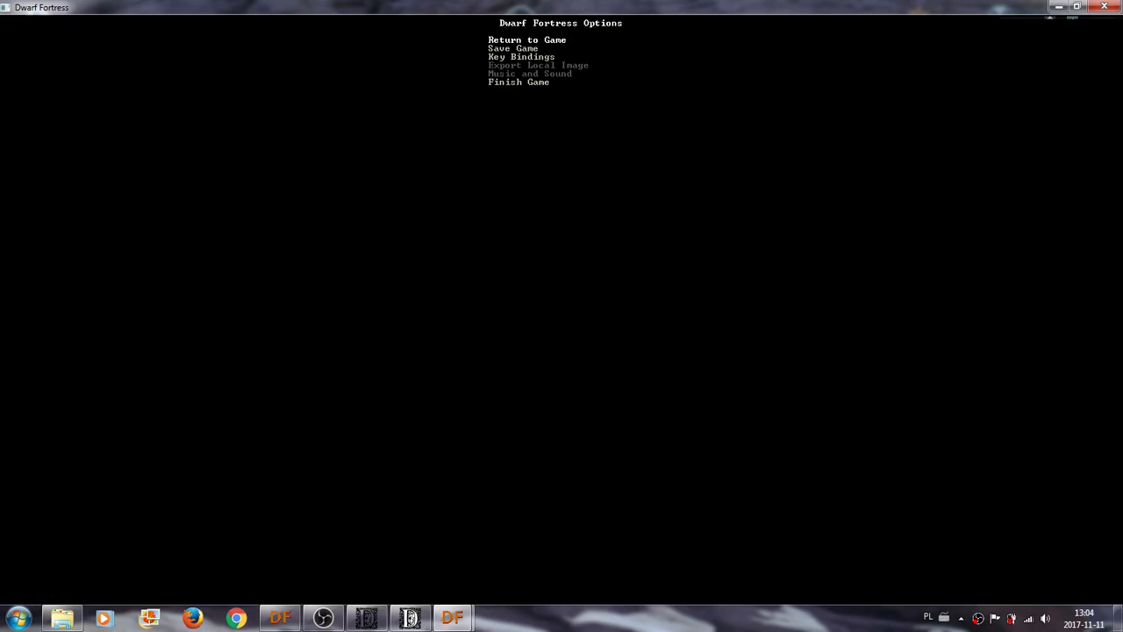
key(Up)
key(Escape)
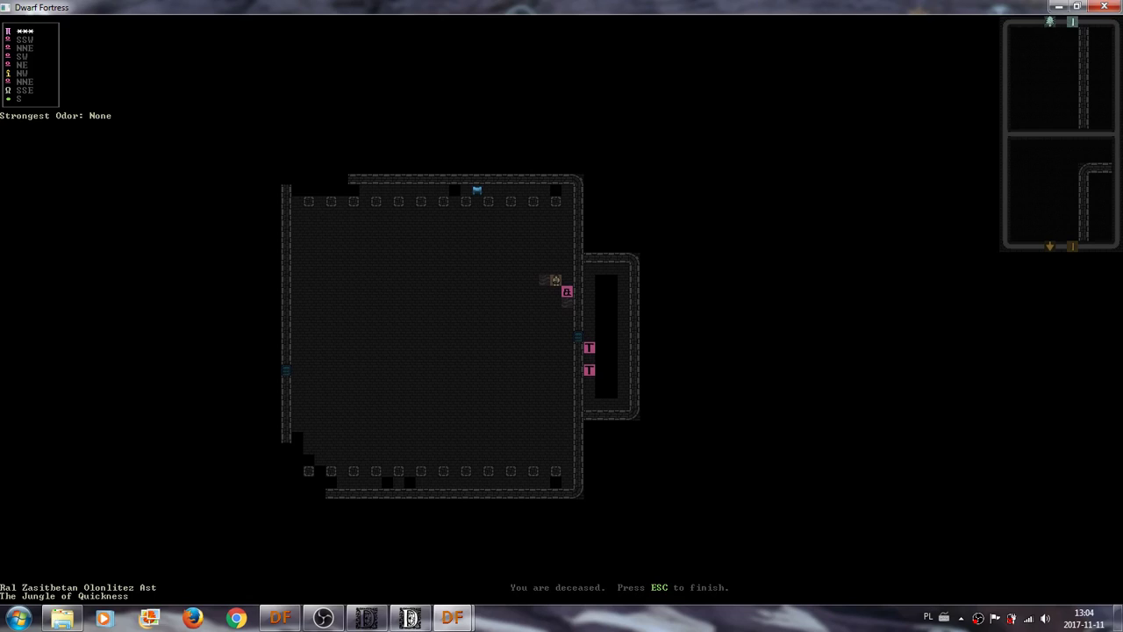
key(Escape)
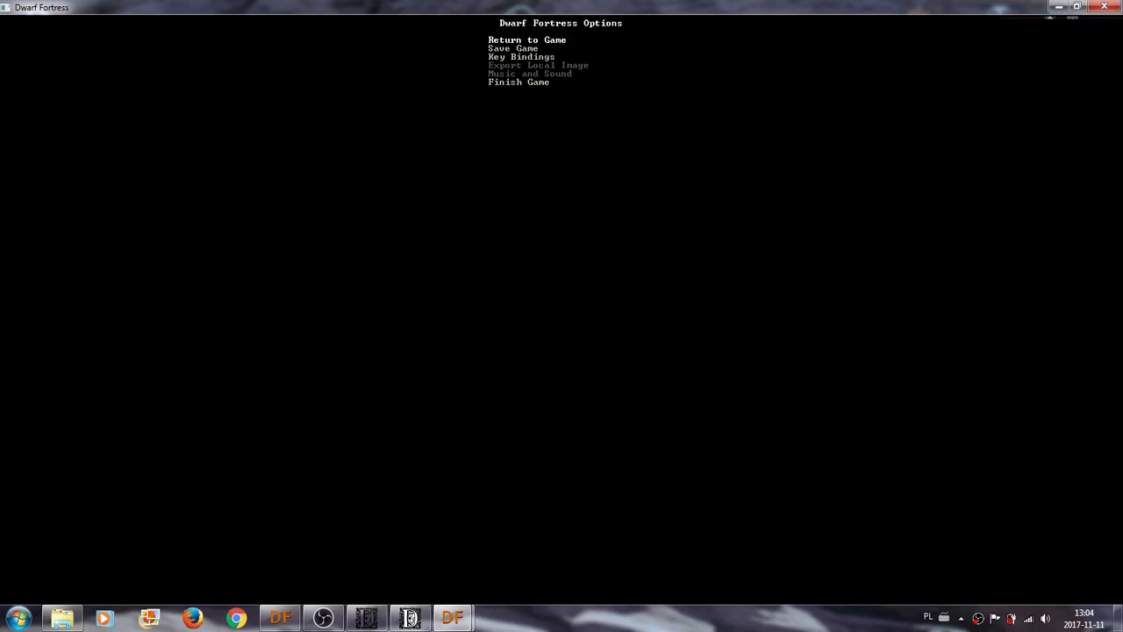
key(Up)
key(Return)
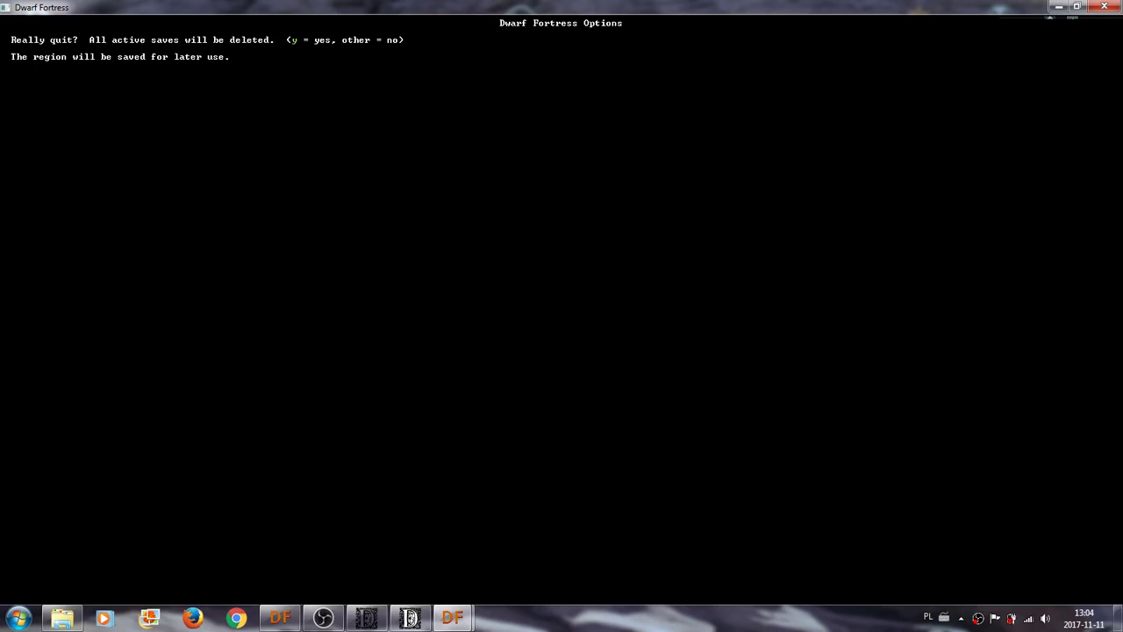